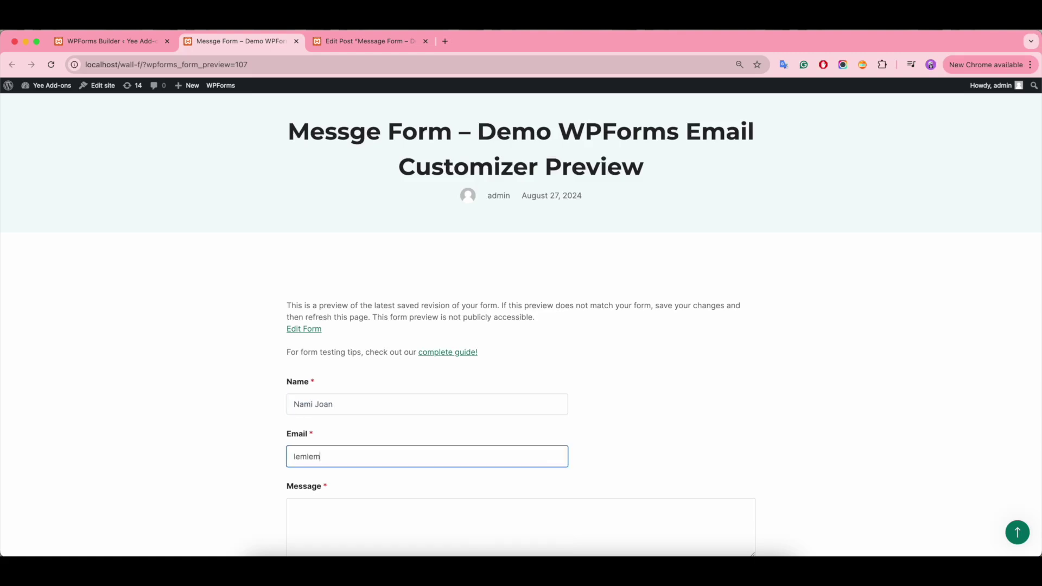
scroll(422, 384, down, 3)
- Focus the Message box of the WPForms preview to write the message
click(321, 373)
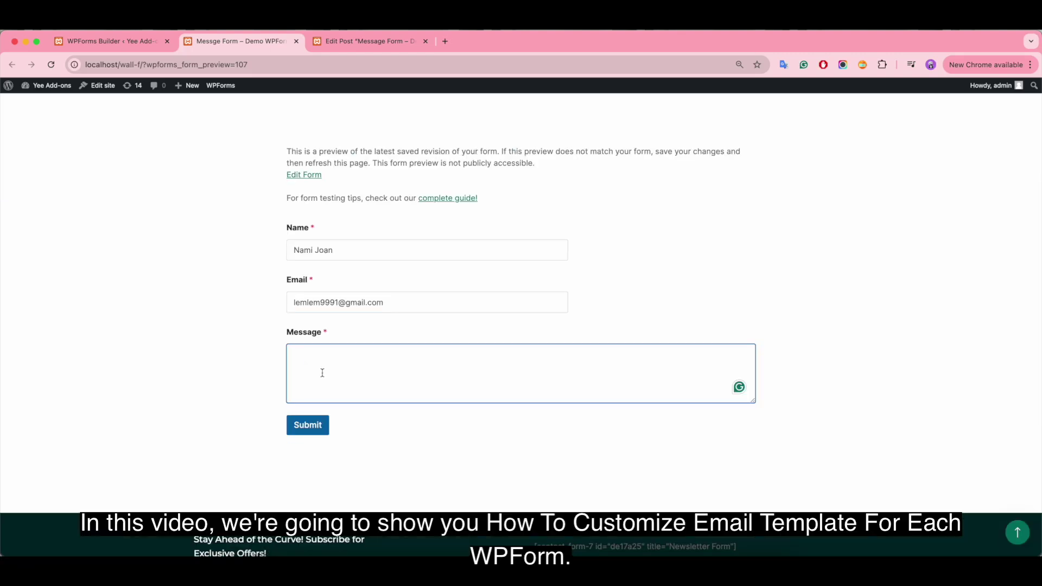
text(Demo WPForms Email Custom)
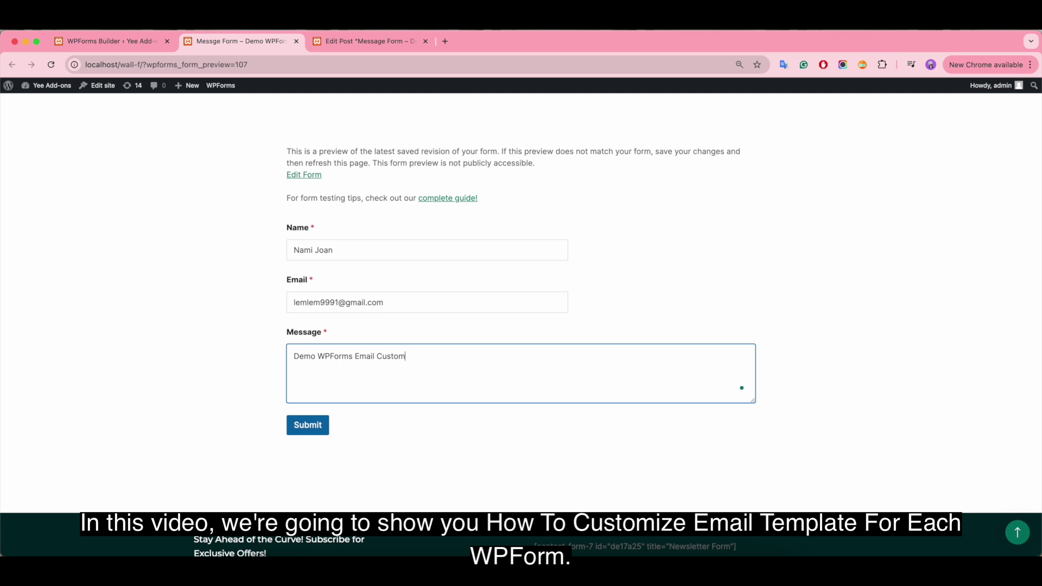
text(izer for Each Form.)
click(314, 424)
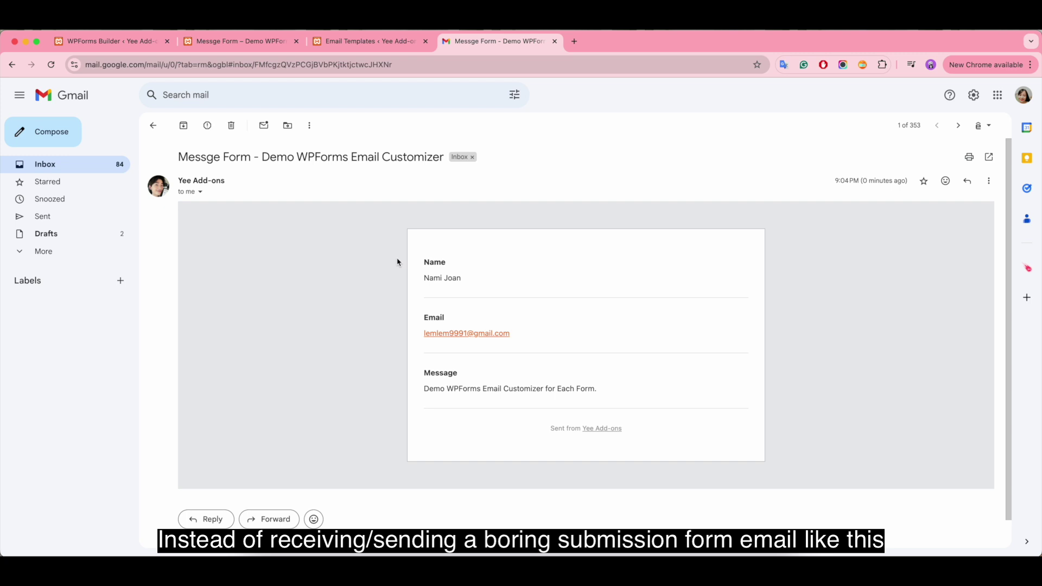
drag(439, 274, 673, 398)
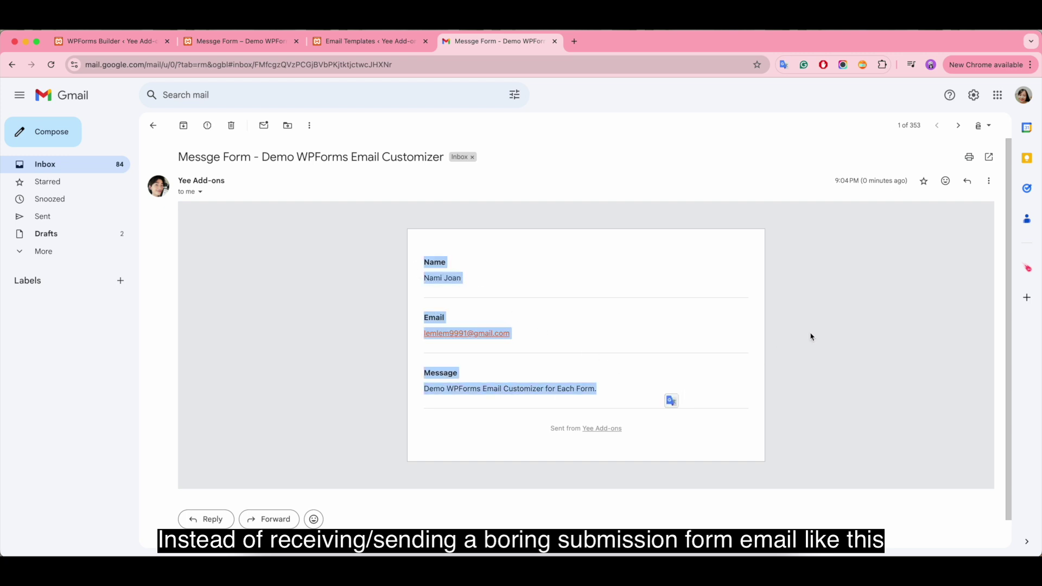
click(853, 331)
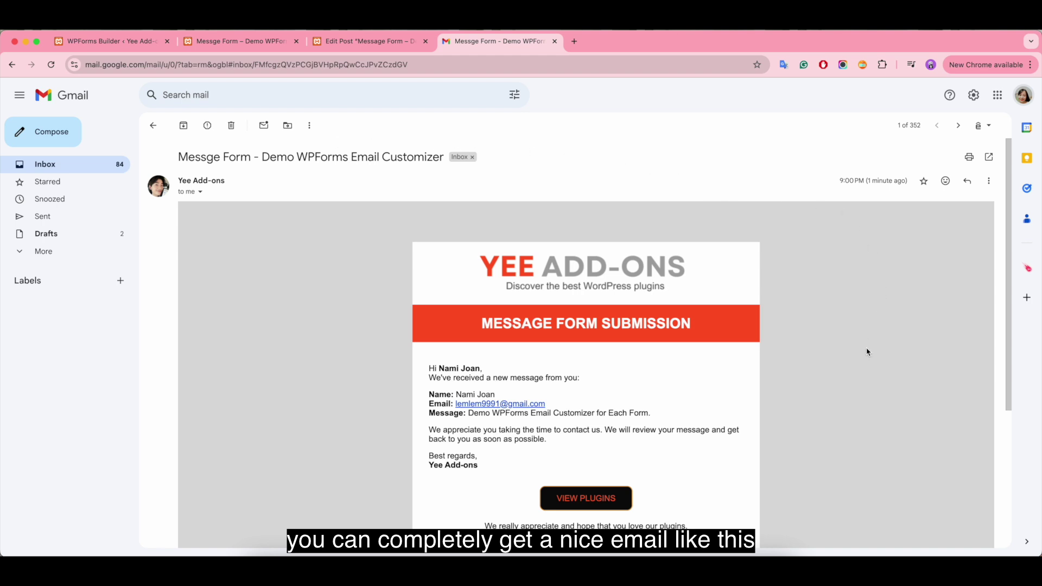
scroll(867, 352, down, 3)
scroll(867, 352, down, 1)
scroll(867, 352, down, 1)
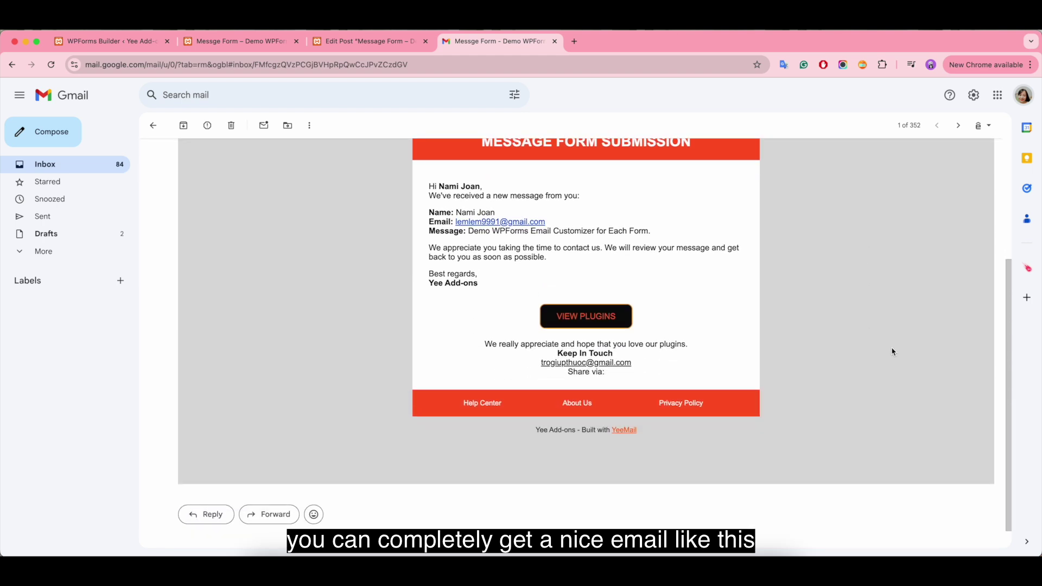
scroll(892, 352, up, 3)
scroll(892, 352, up, 2)
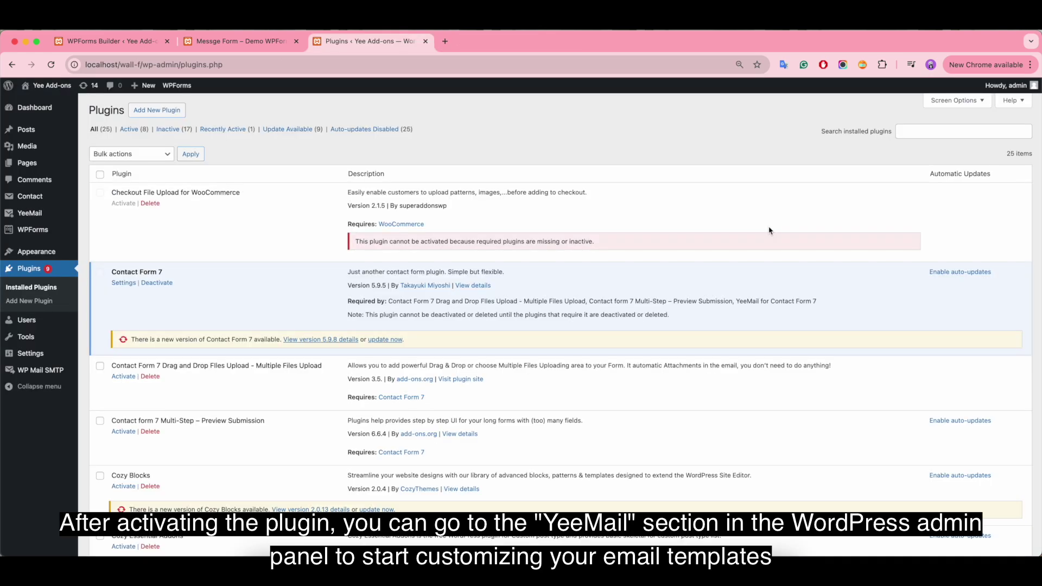
scroll(749, 298, down, 5)
scroll(749, 298, down, 5)
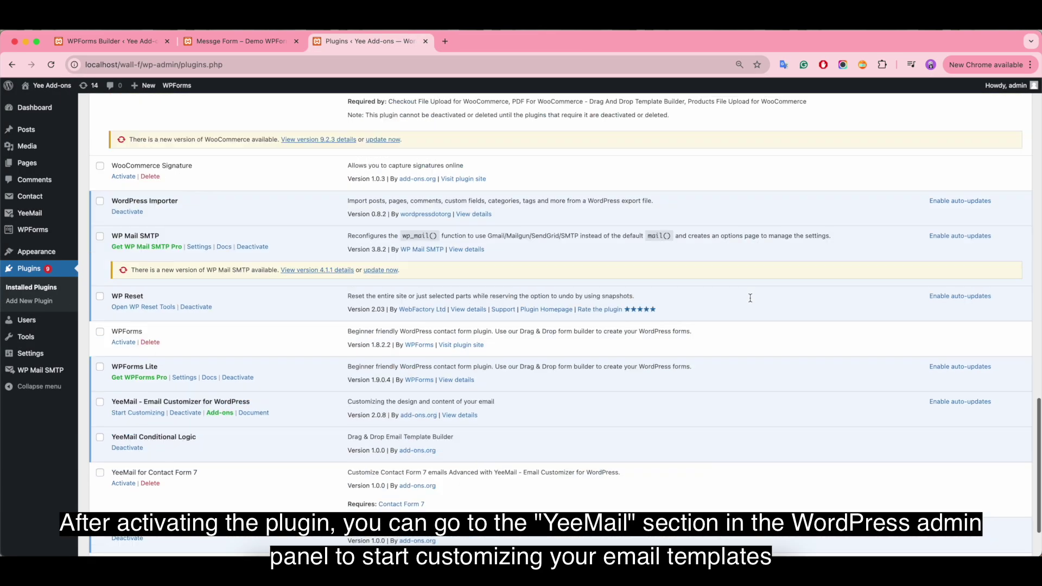
scroll(749, 298, down, 3)
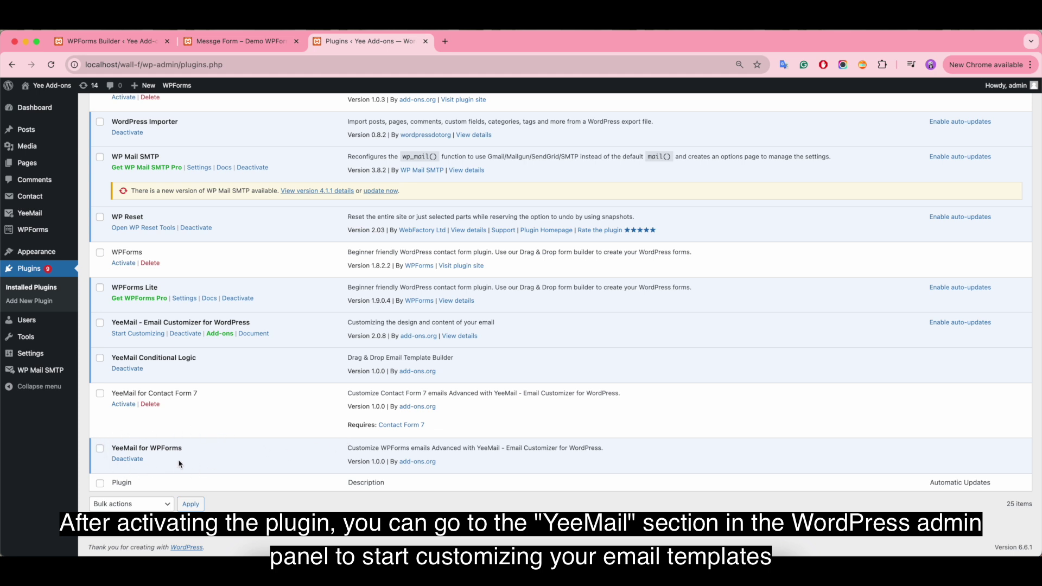
mouse_move(30, 213)
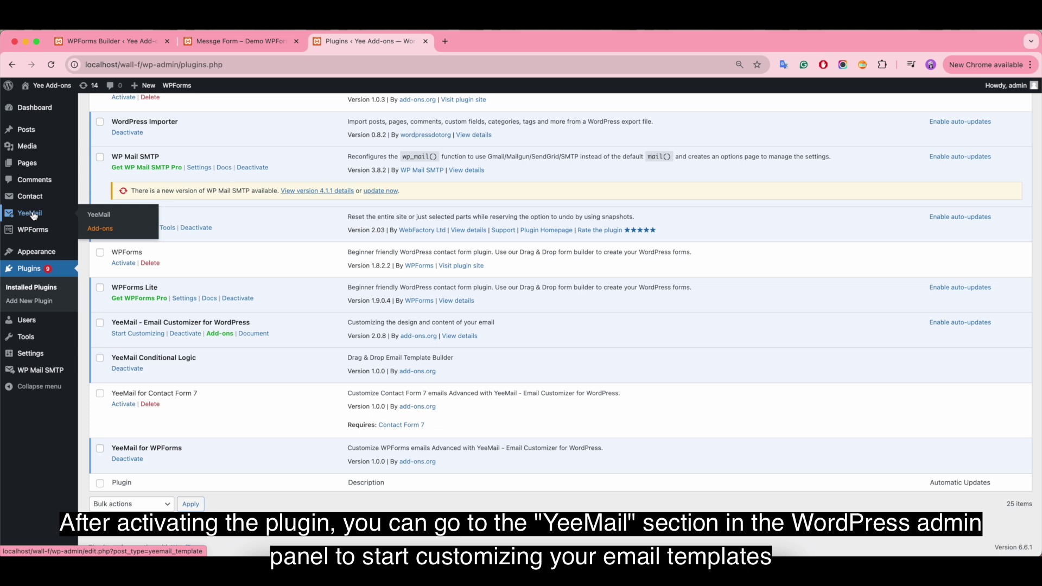
- Show YeeMail's Email Templates list from the WordPress admin sidebar
click(94, 216)
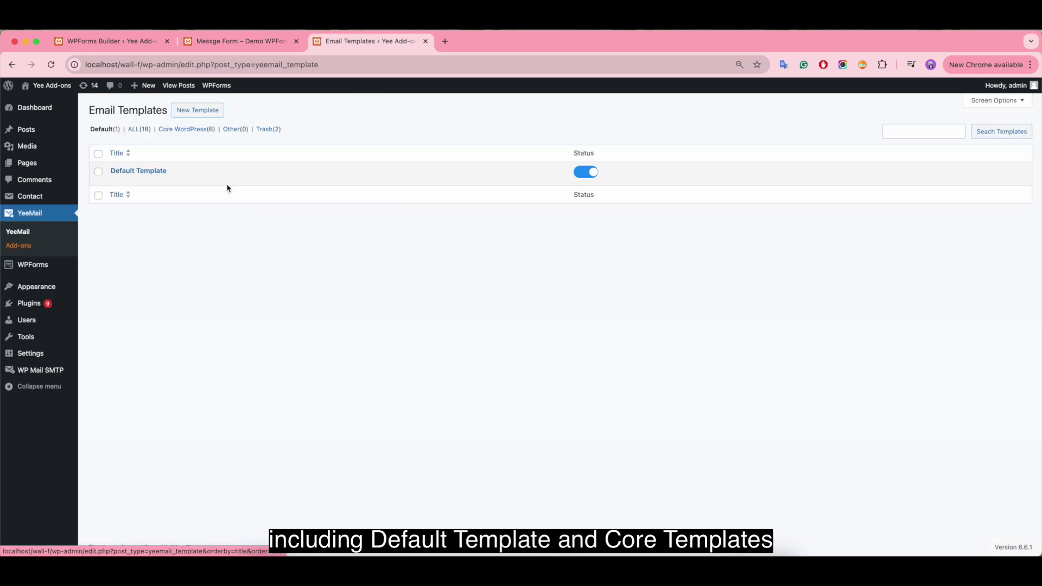
- Filter to Core WordPress(6) templates, then back to ALL(18) templates
click(179, 129)
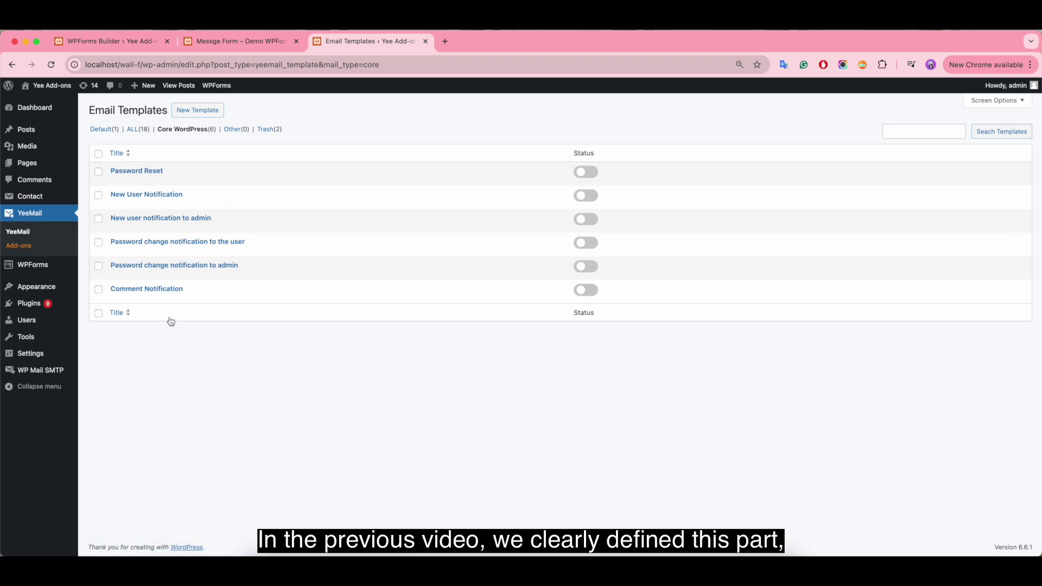
click(134, 129)
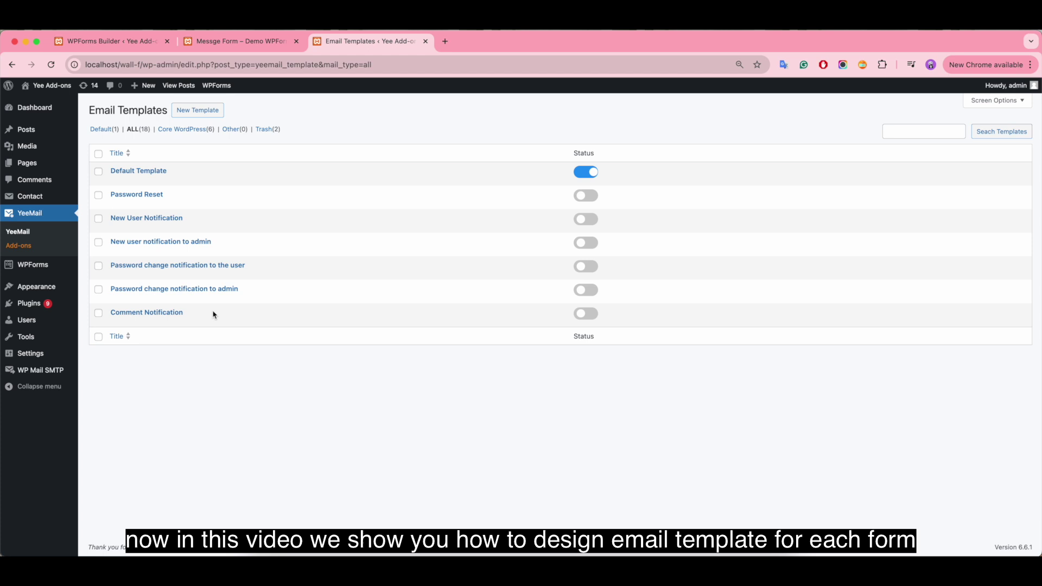
- Create a new template linked to the WPForms Messge Form and save it
click(198, 110)
text(Messag)
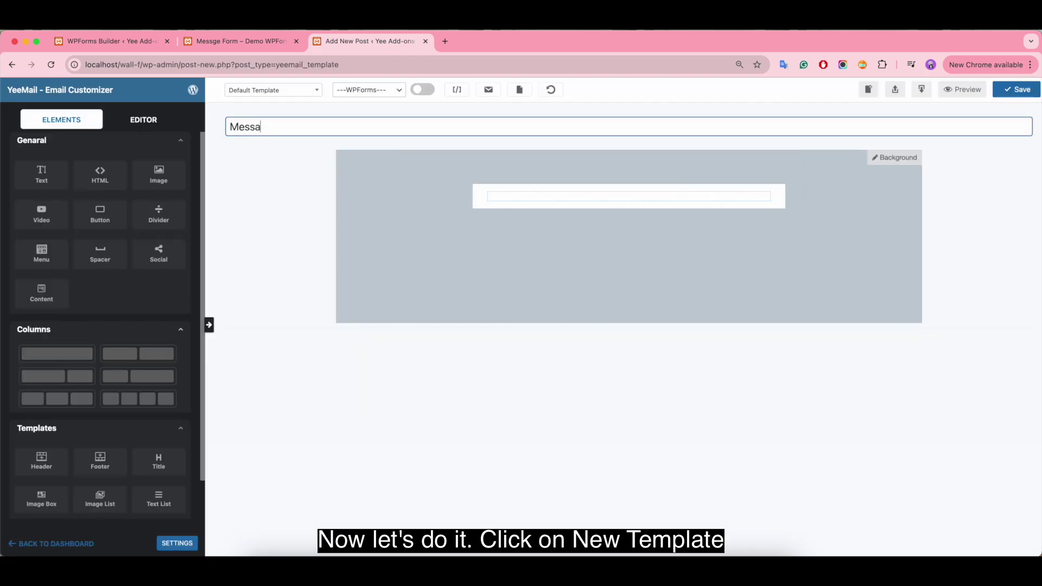
text(e Form - Demo W)
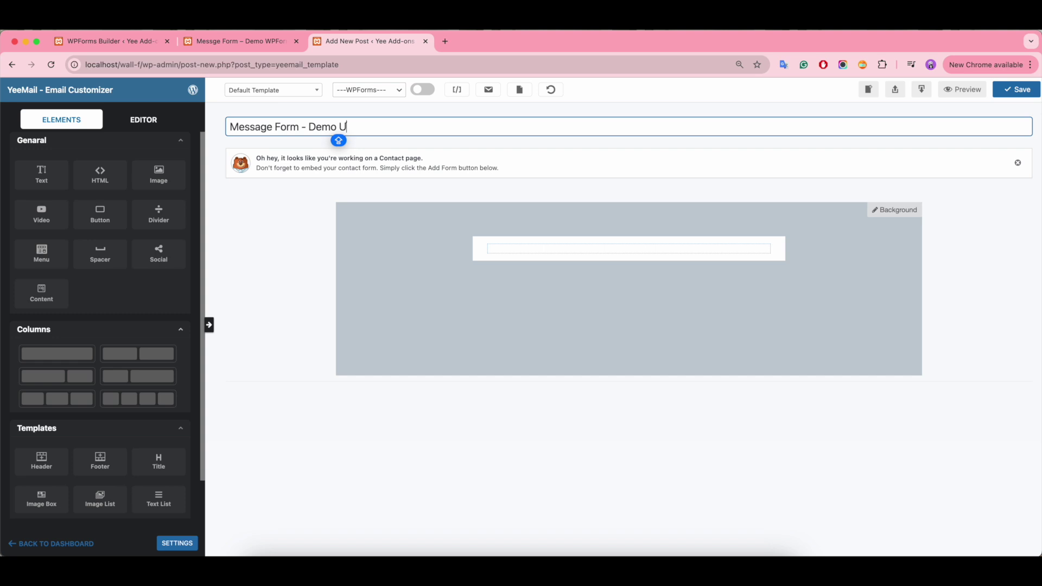
text(PForms Email Custo,i)
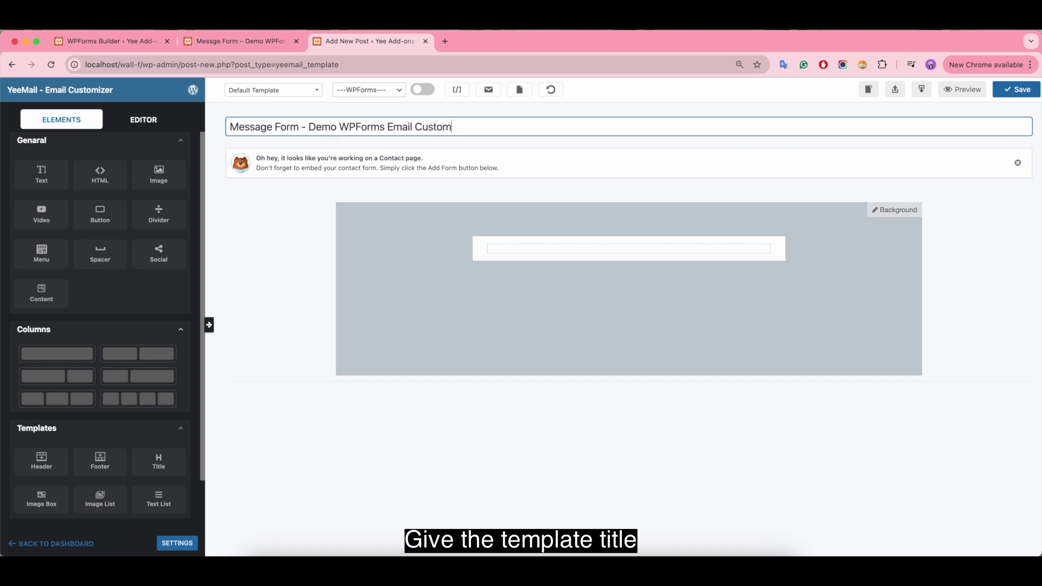
text(izer)
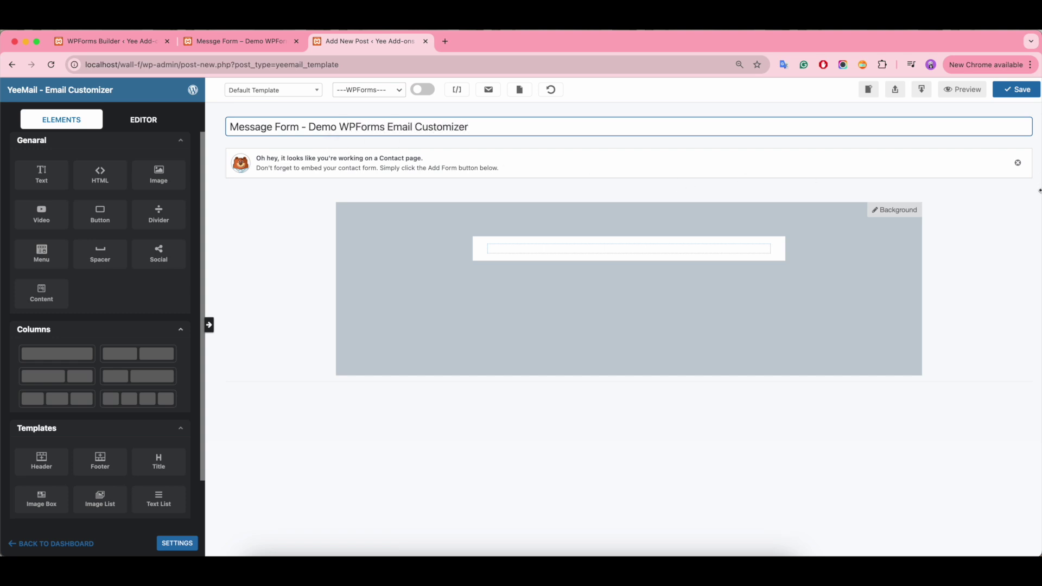
click(1017, 163)
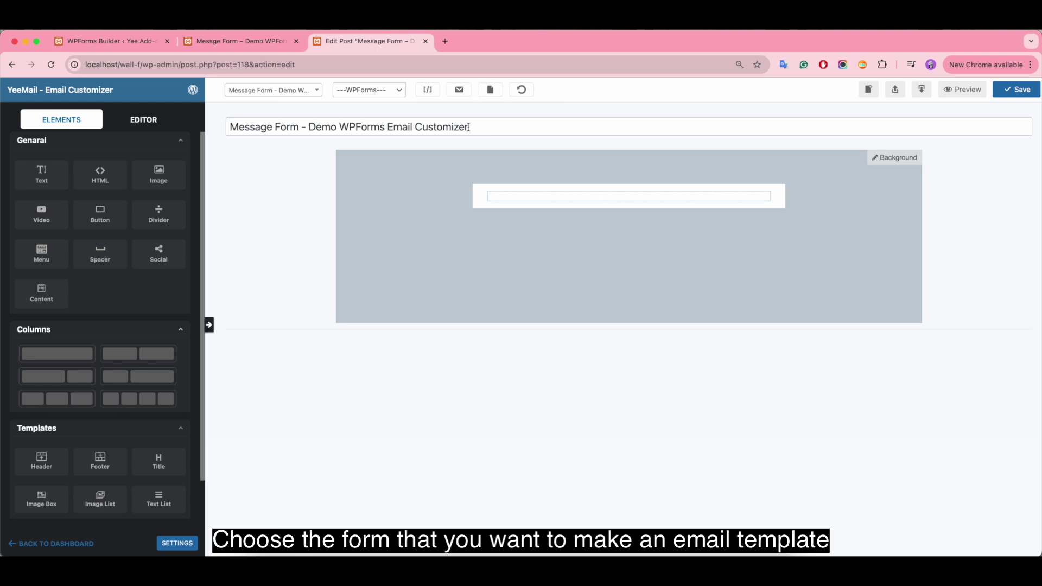
click(388, 91)
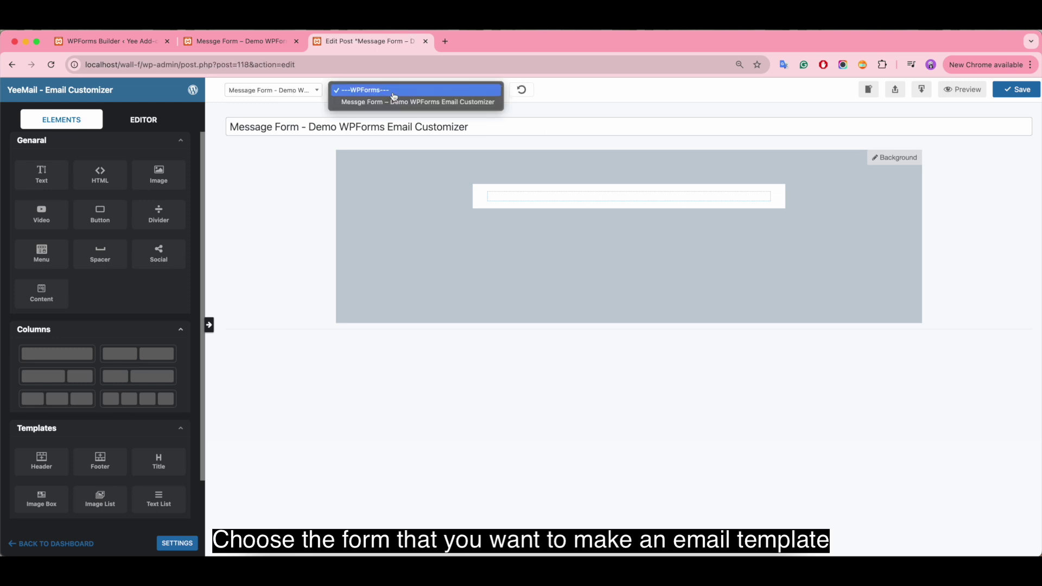
click(458, 105)
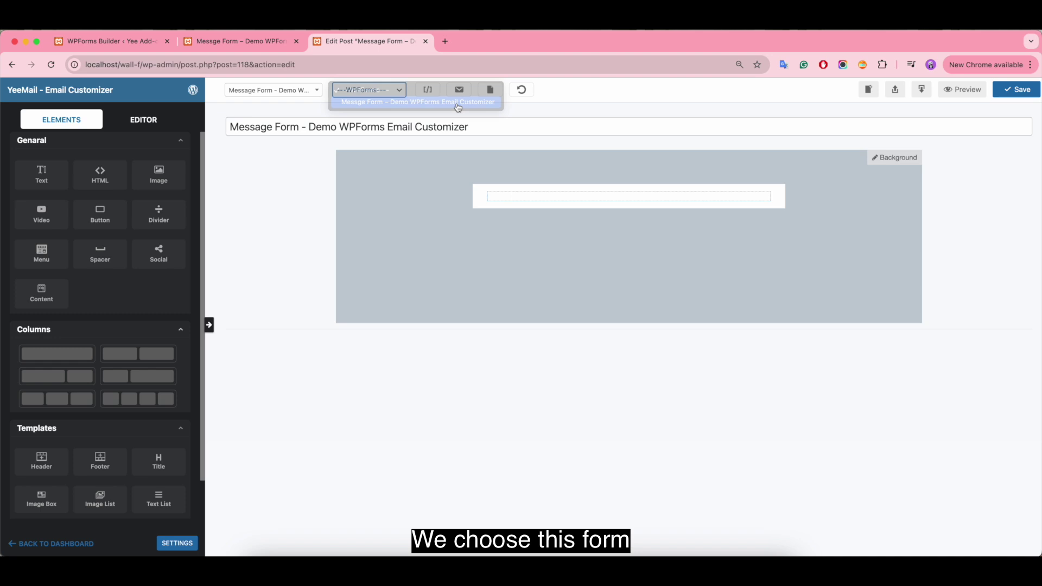
click(1022, 91)
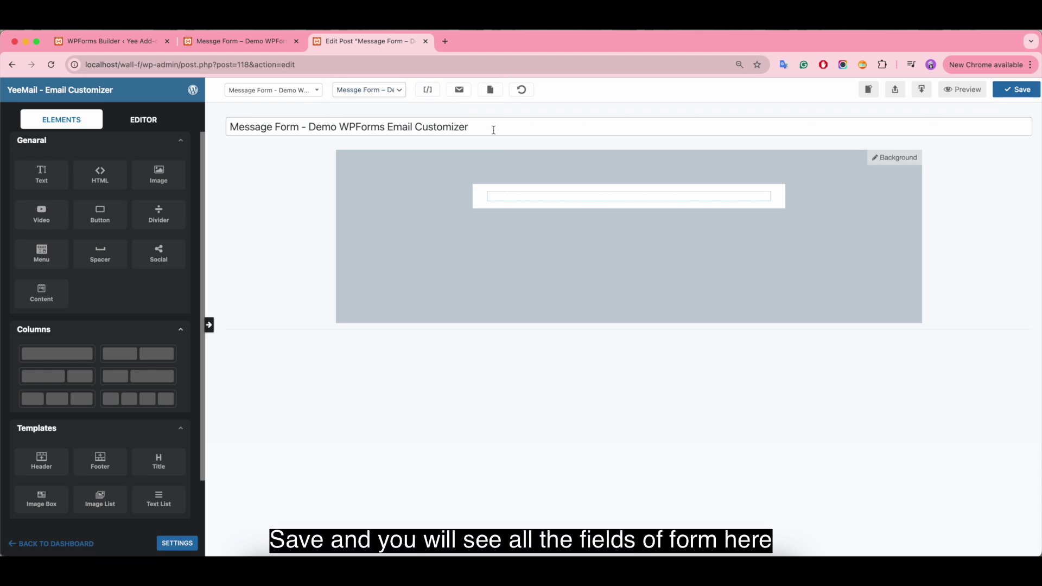
- Review the WPForms field shortcodes, then select the template's one-column row for editing
click(425, 92)
scroll(419, 329, down, 2)
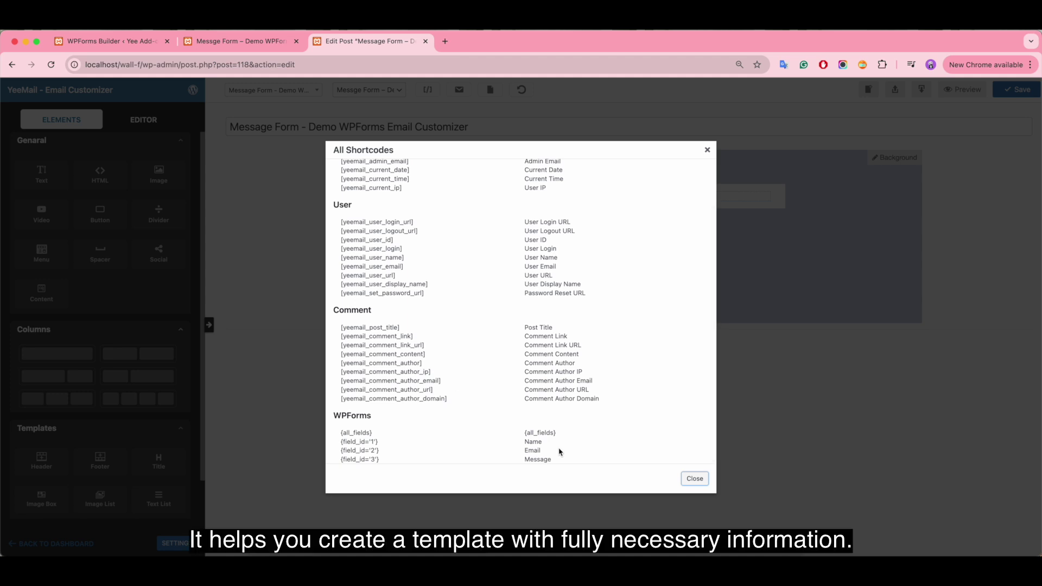
drag(336, 415, 595, 468)
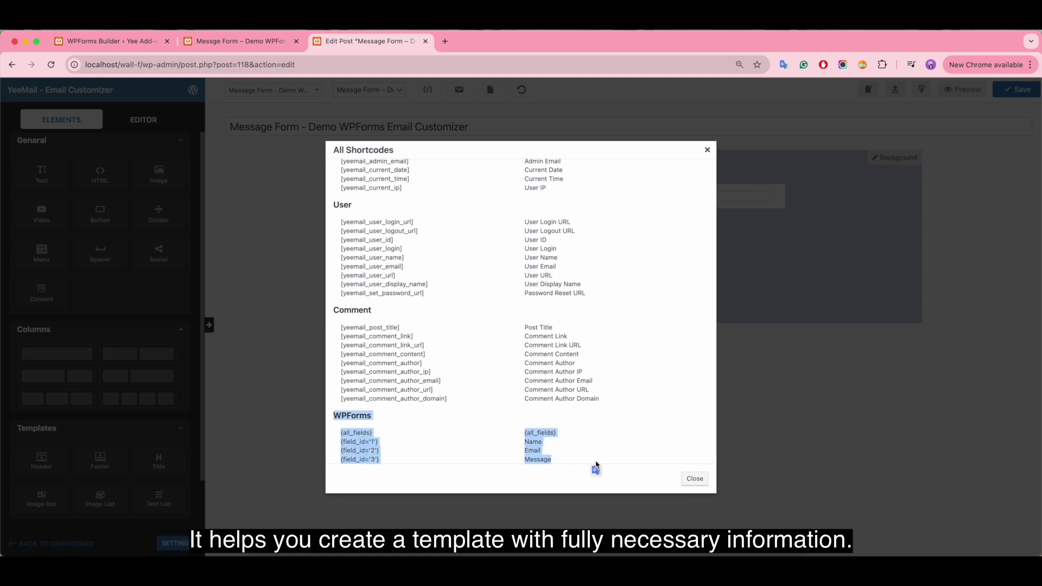
click(489, 453)
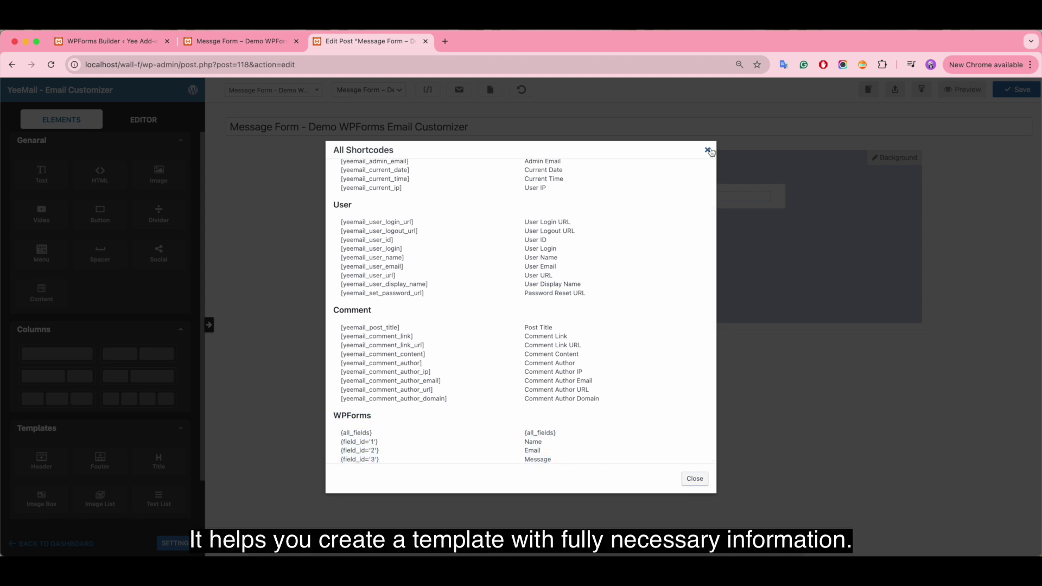
click(706, 151)
click(499, 206)
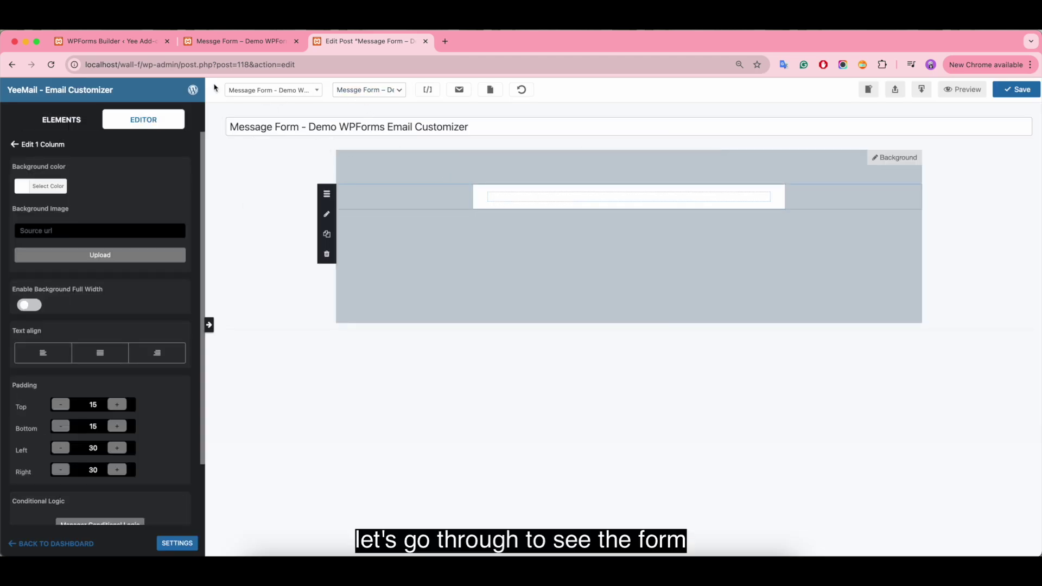
click(128, 46)
click(386, 335)
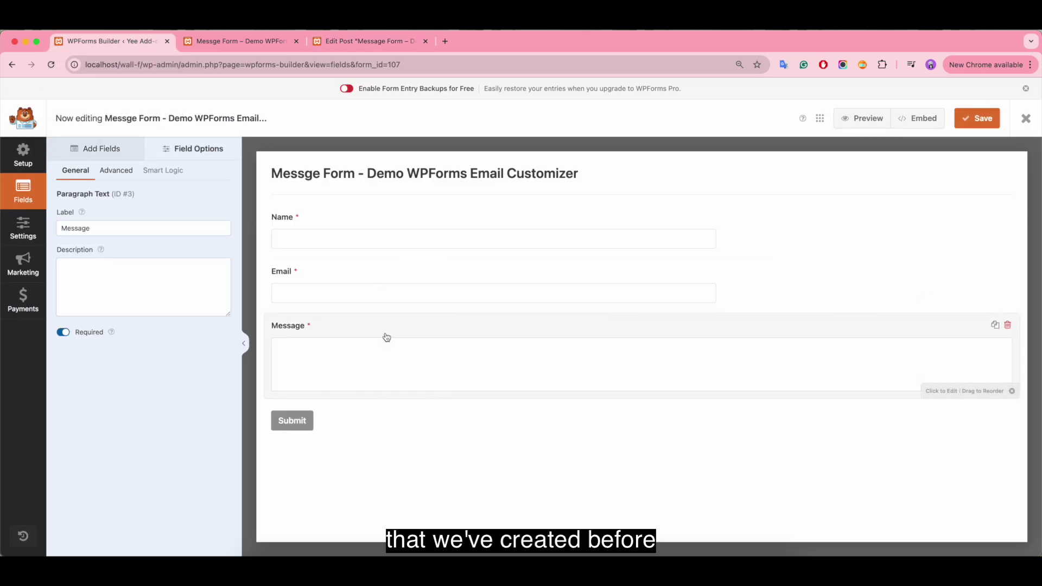
click(333, 213)
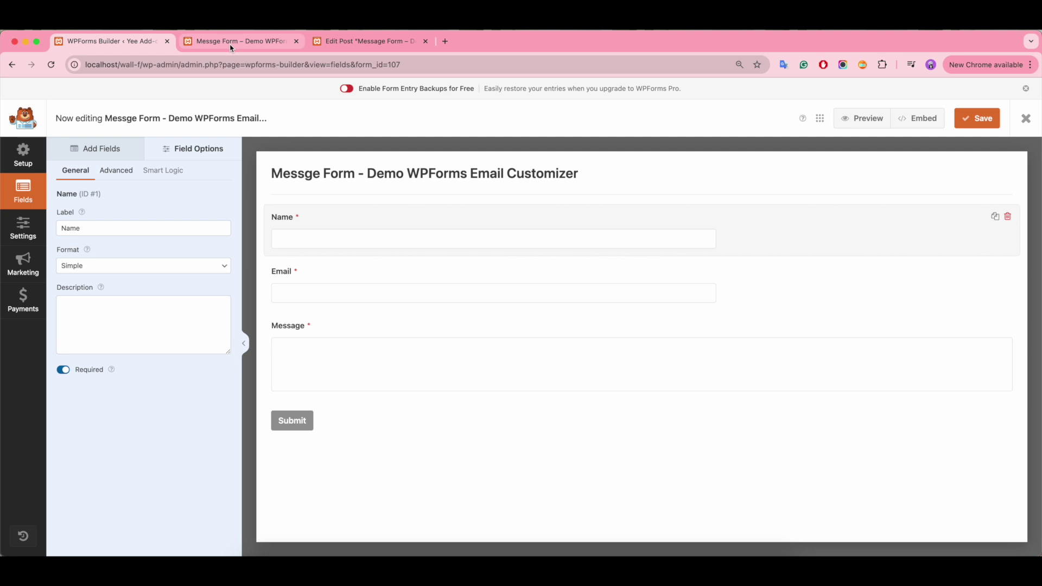
click(251, 43)
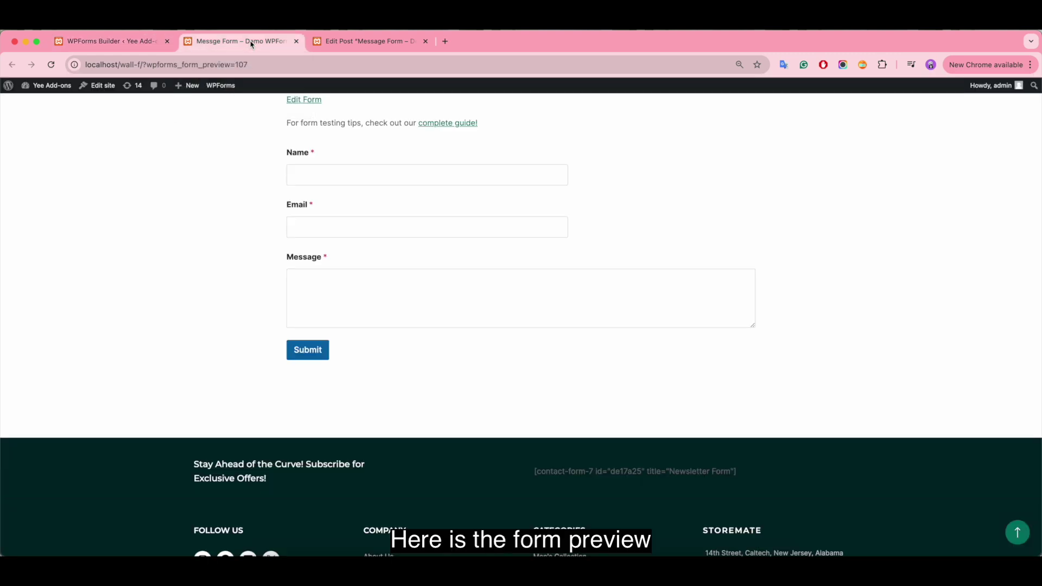
scroll(598, 221, up, 2)
scroll(598, 220, up, 3)
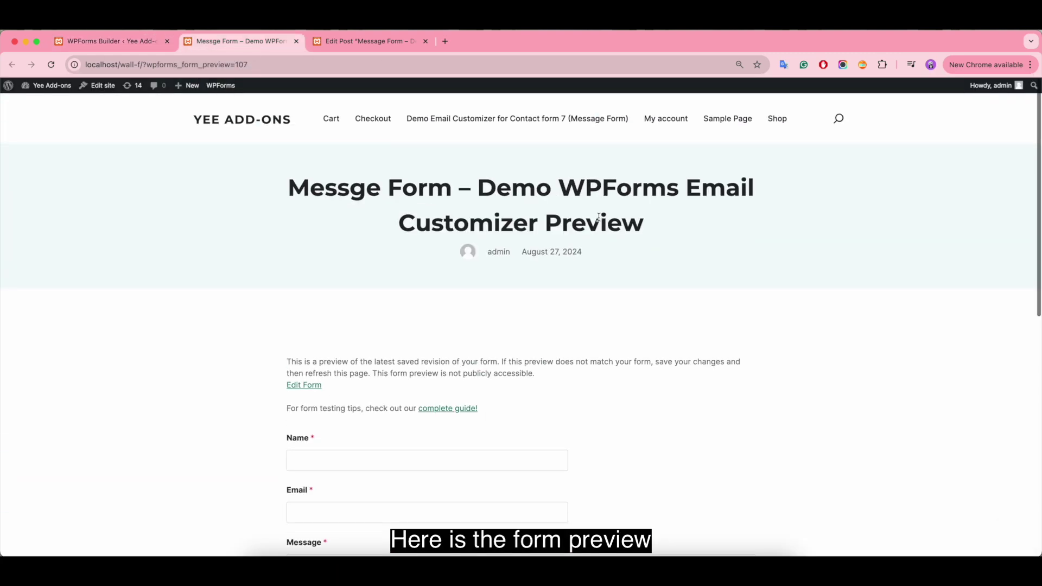
scroll(676, 312, down, 3)
scroll(669, 318, down, 2)
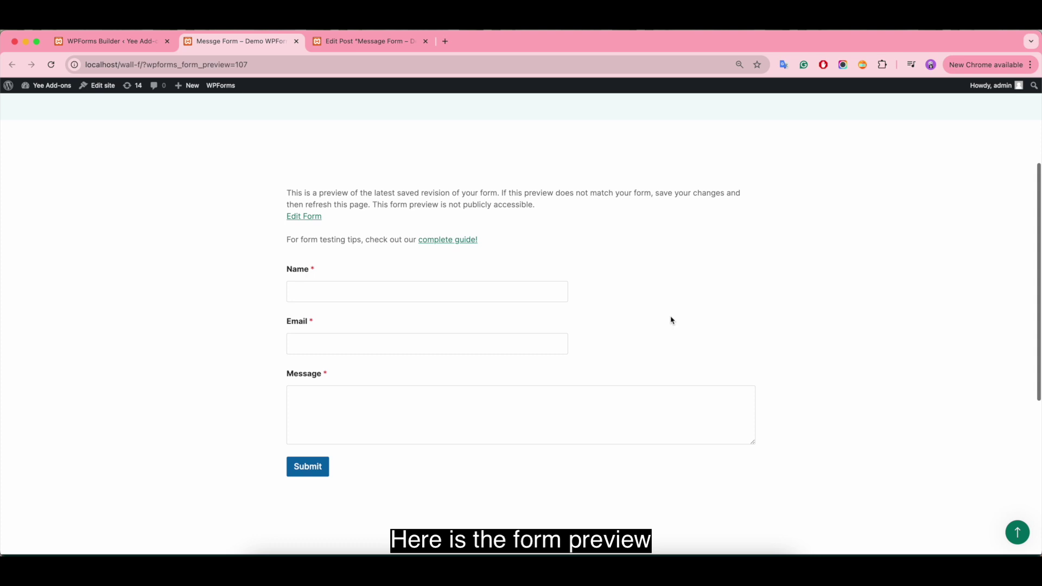
scroll(669, 319, down, 2)
scroll(670, 318, up, 8)
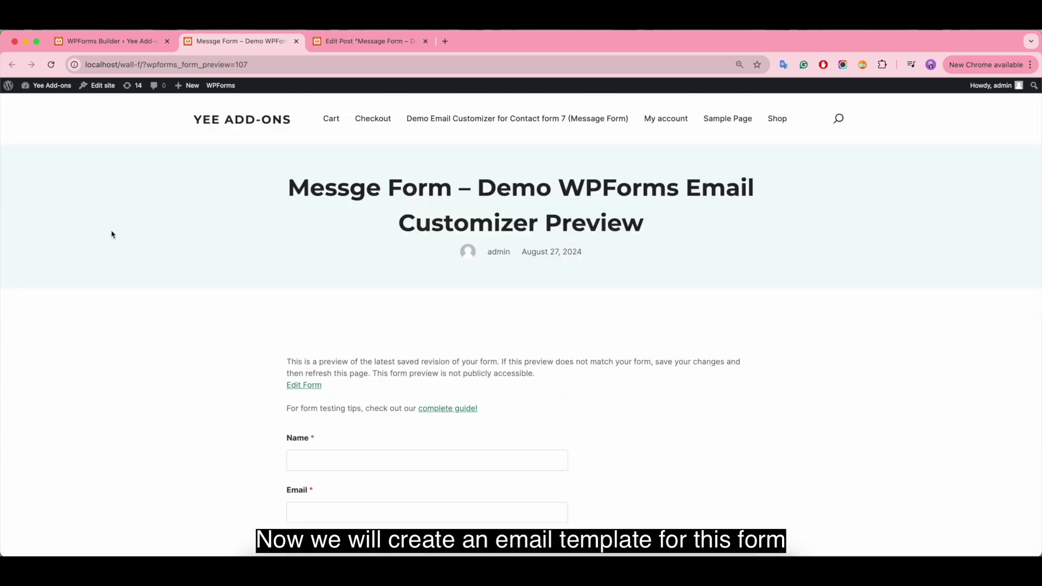
- Import the Blank template from YeeMail's gallery into the Message Form email
click(367, 42)
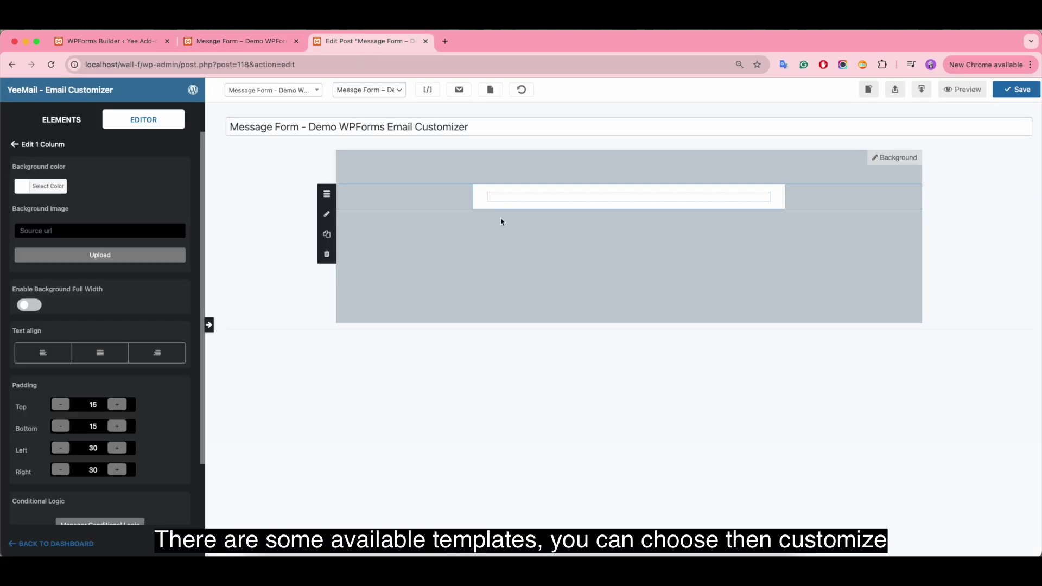
click(868, 90)
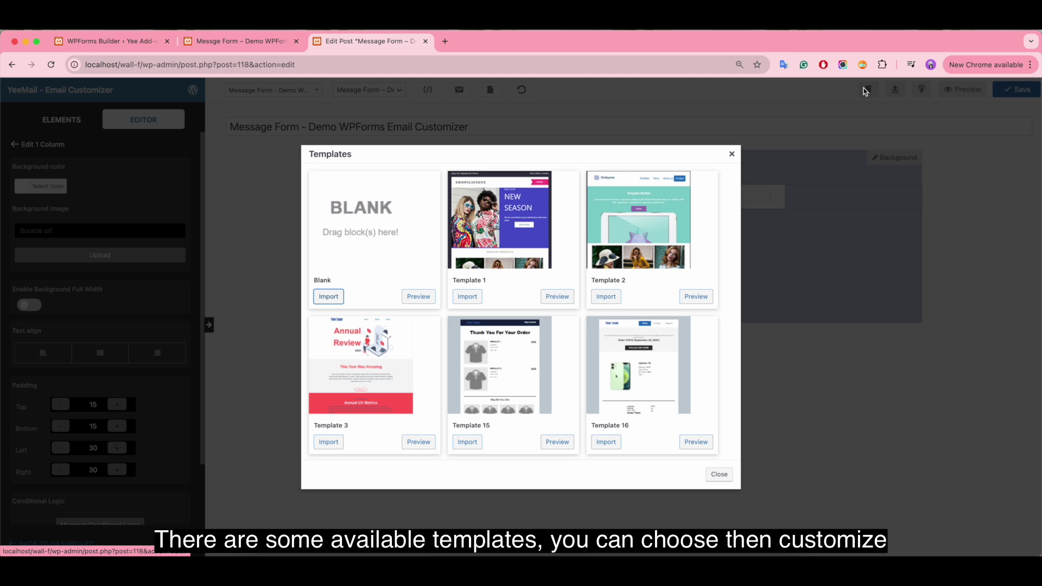
scroll(510, 381, down, 3)
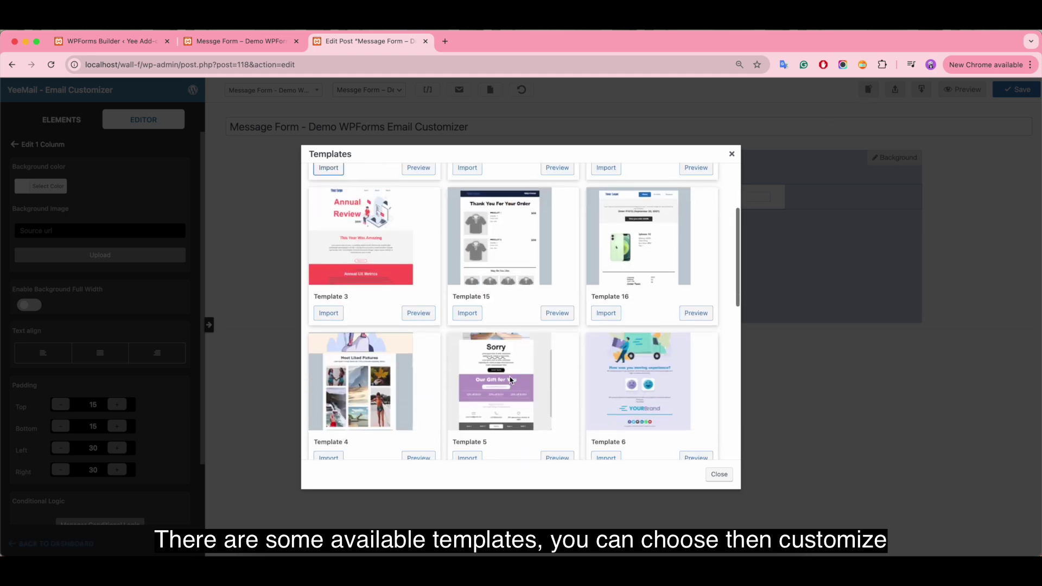
scroll(511, 380, down, 3)
scroll(510, 381, down, 3)
scroll(510, 380, up, 2)
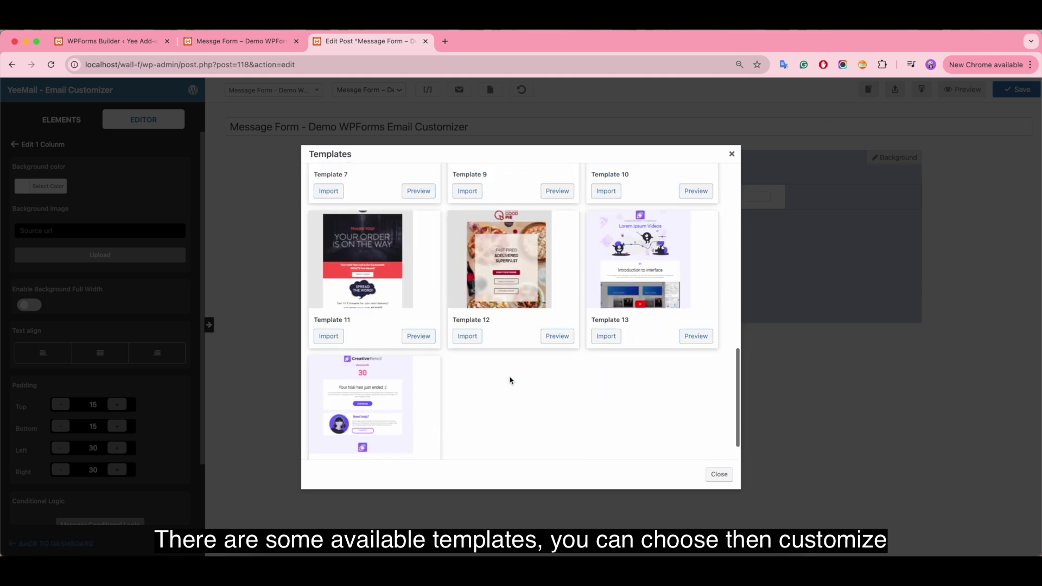
scroll(510, 380, up, 3)
scroll(509, 380, up, 3)
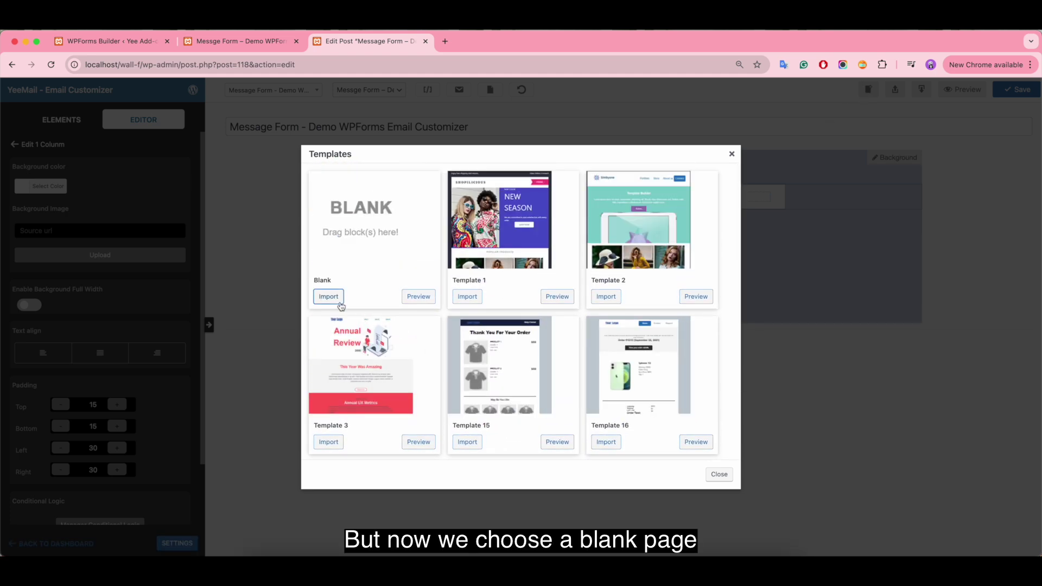
click(331, 298)
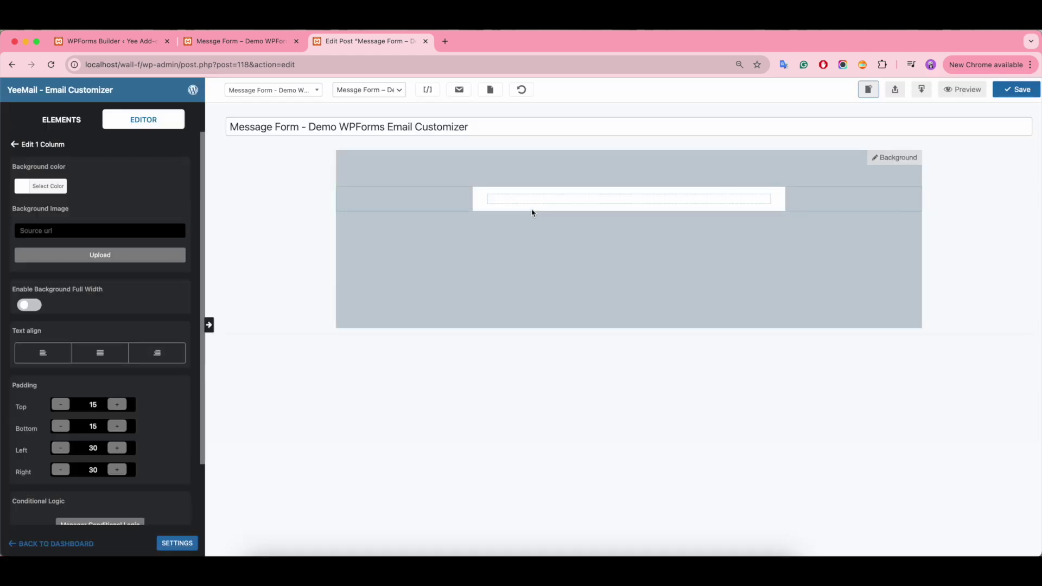
- Add an image block and set its source to the pasted YEE ADD-ONS logo URL
click(81, 122)
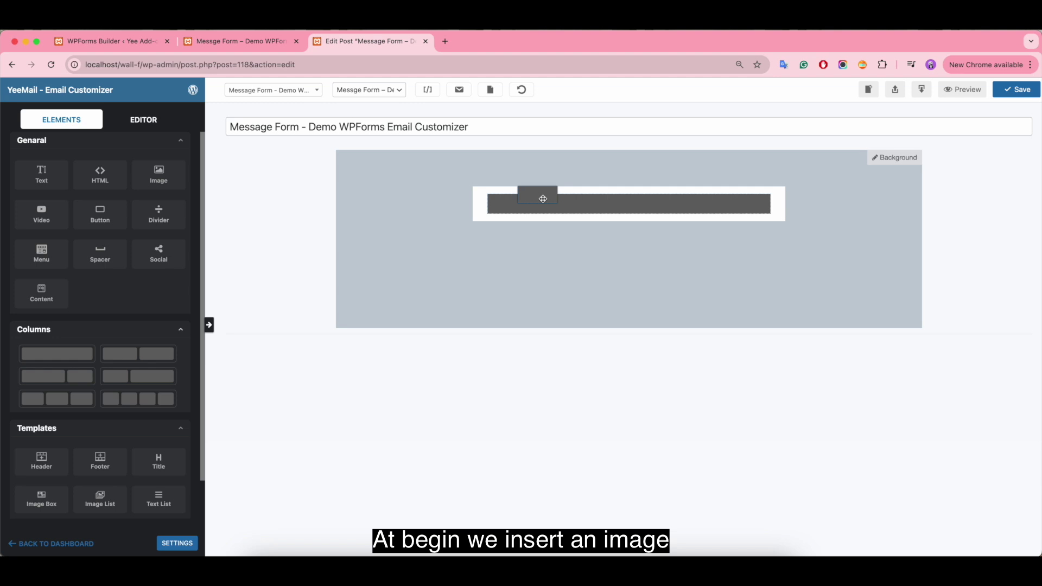
drag(166, 185, 541, 200)
click(534, 211)
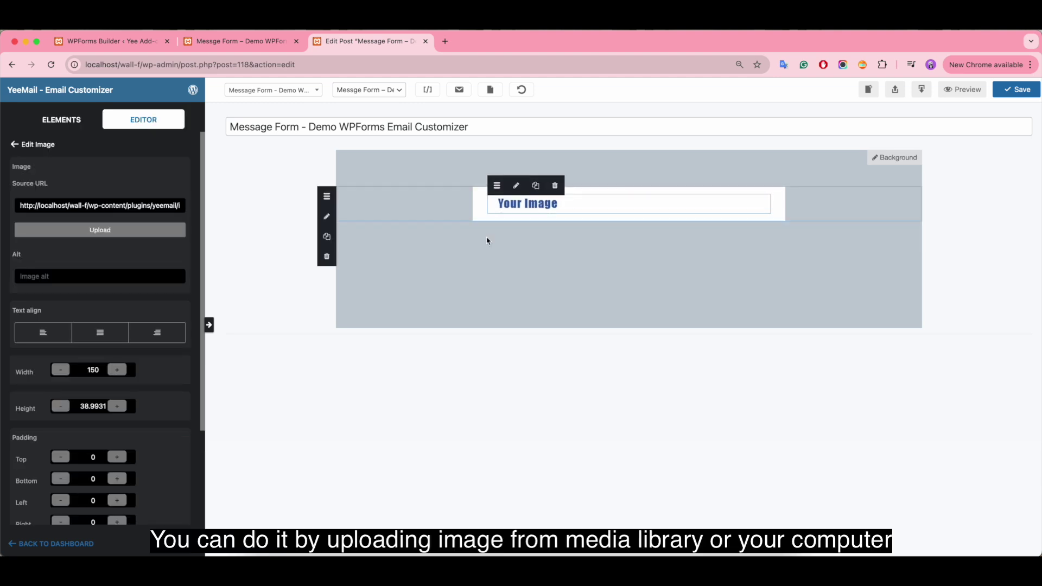
click(118, 236)
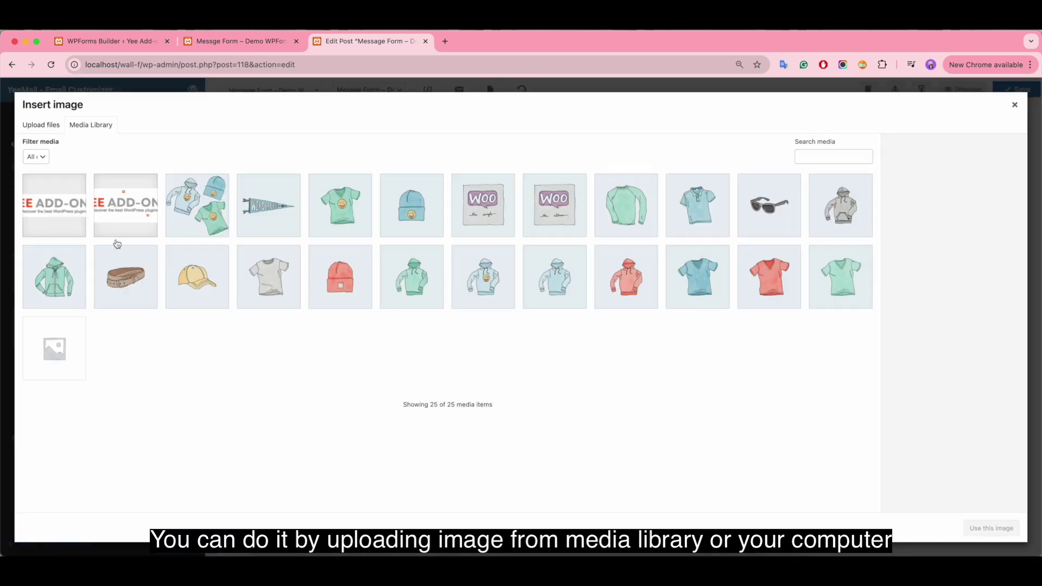
click(42, 133)
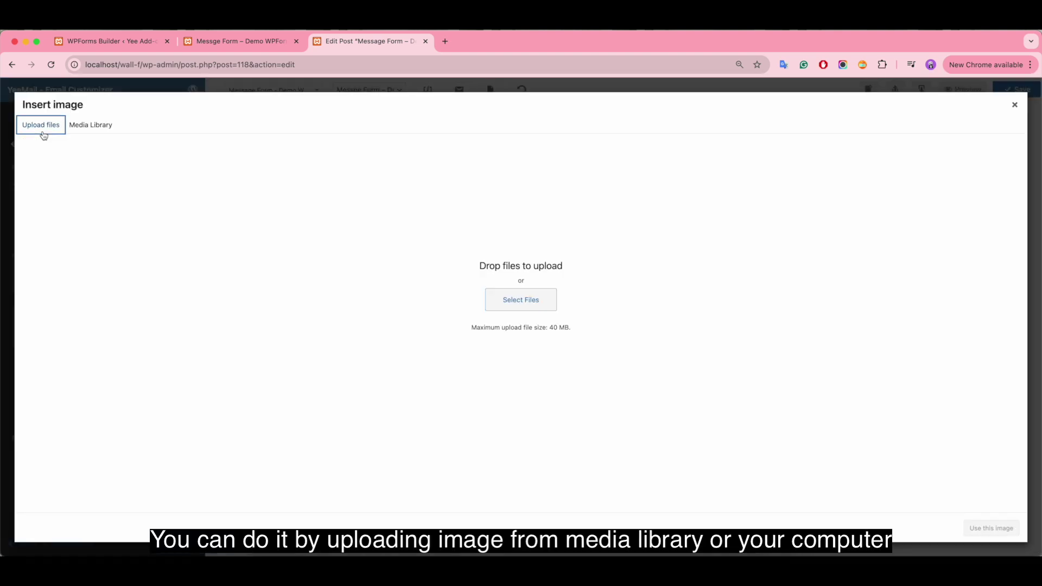
click(91, 126)
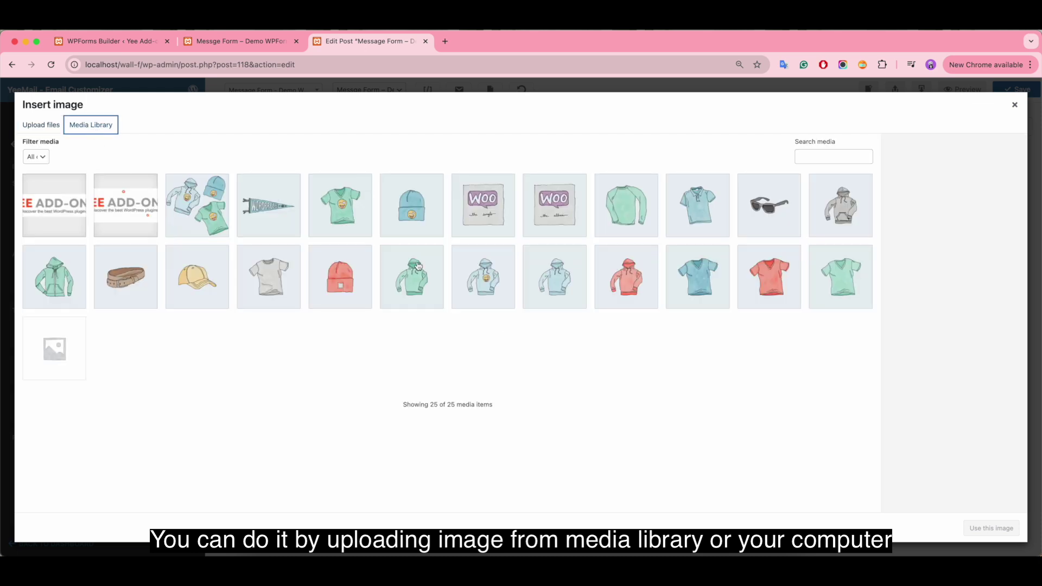
click(1012, 105)
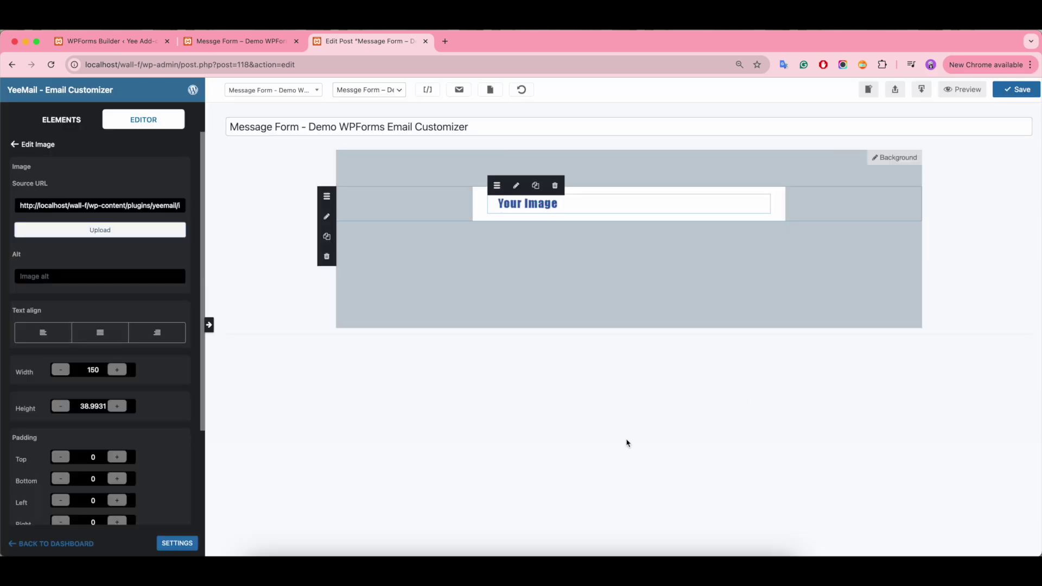
triple_click(146, 206)
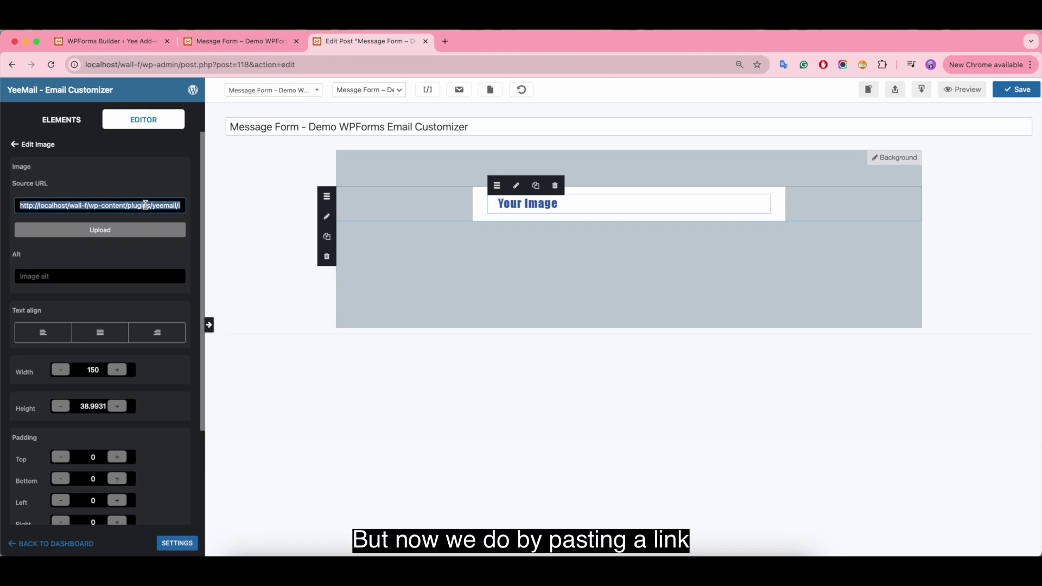
key(BackSpace)
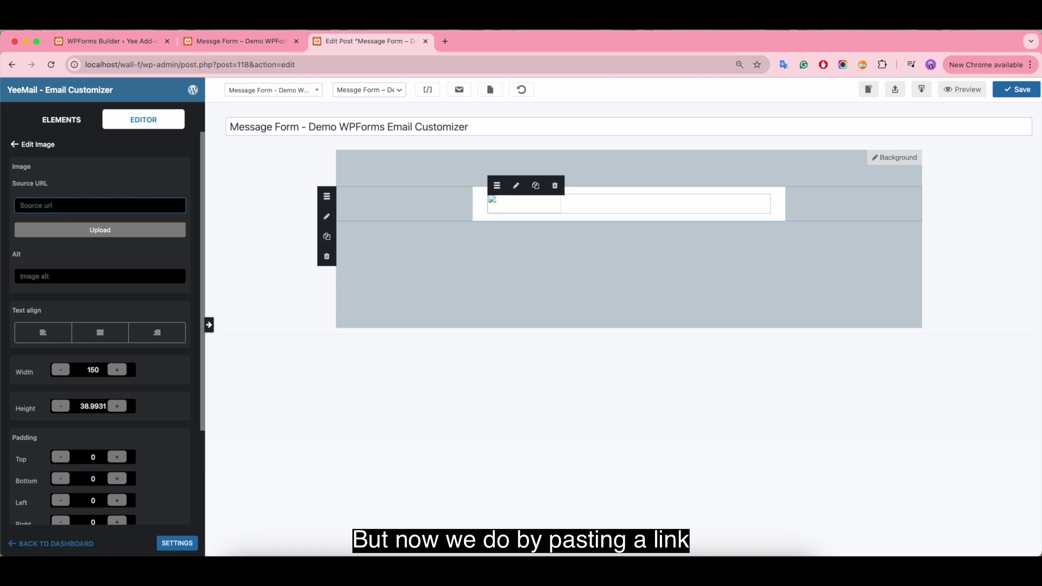
key(ctrl+v)
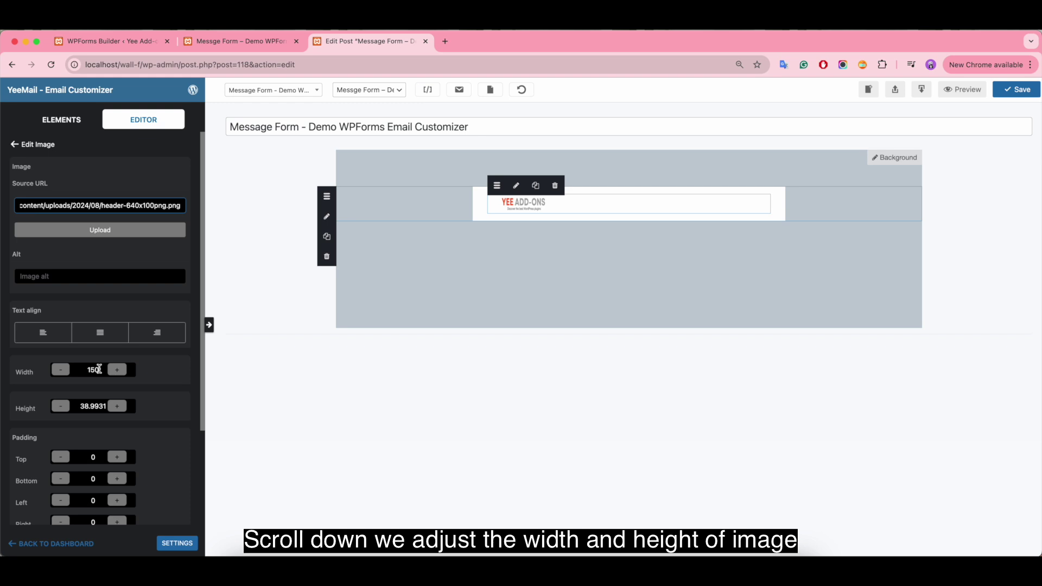
- Size the logo 640×100 and set its row padding to 5/5/0/0
double_click(99, 370)
key(BackSpace)
text(40)
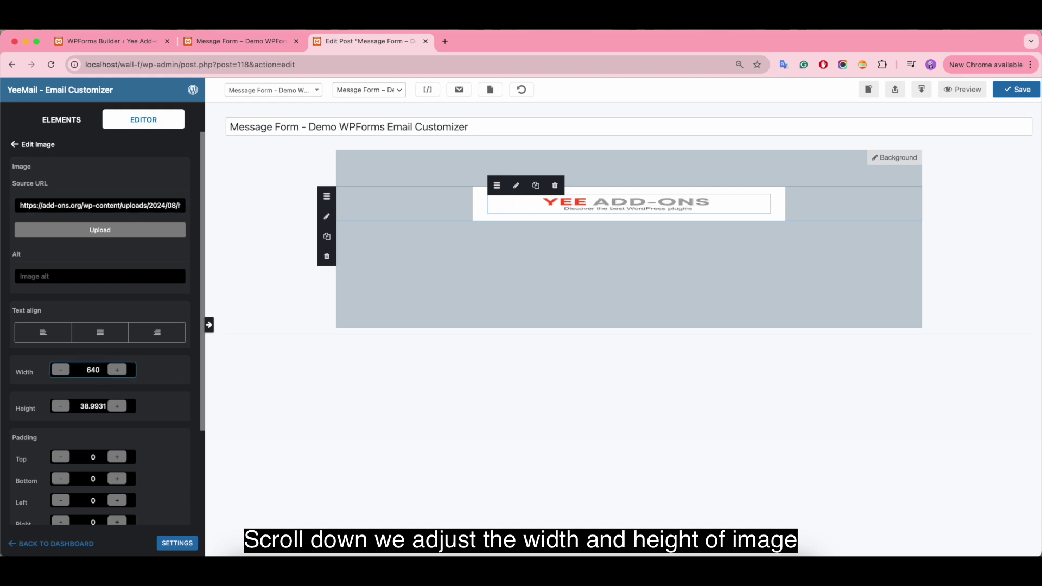
double_click(93, 405)
text(100)
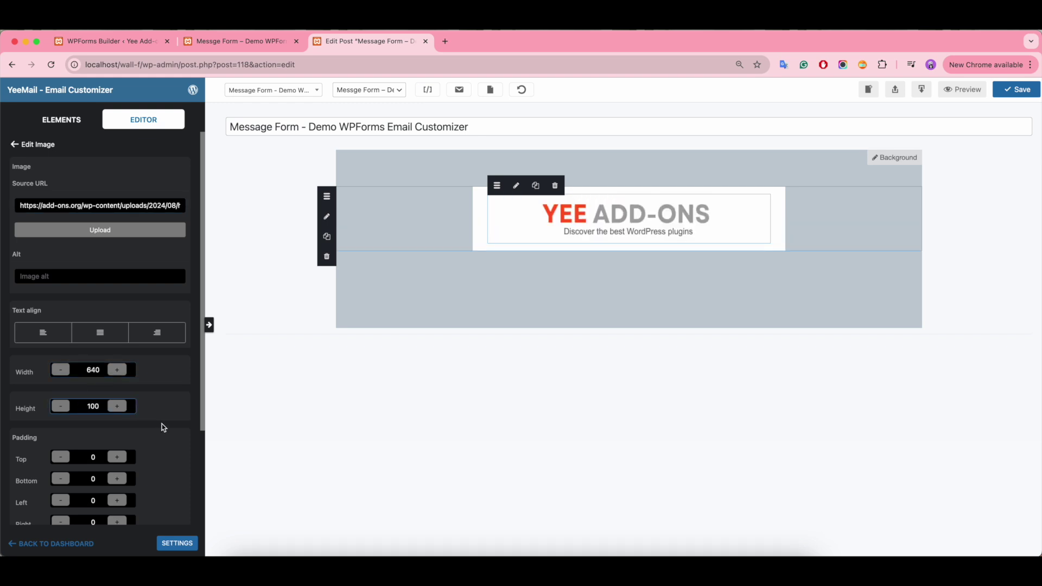
scroll(153, 448, down, 2)
click(479, 217)
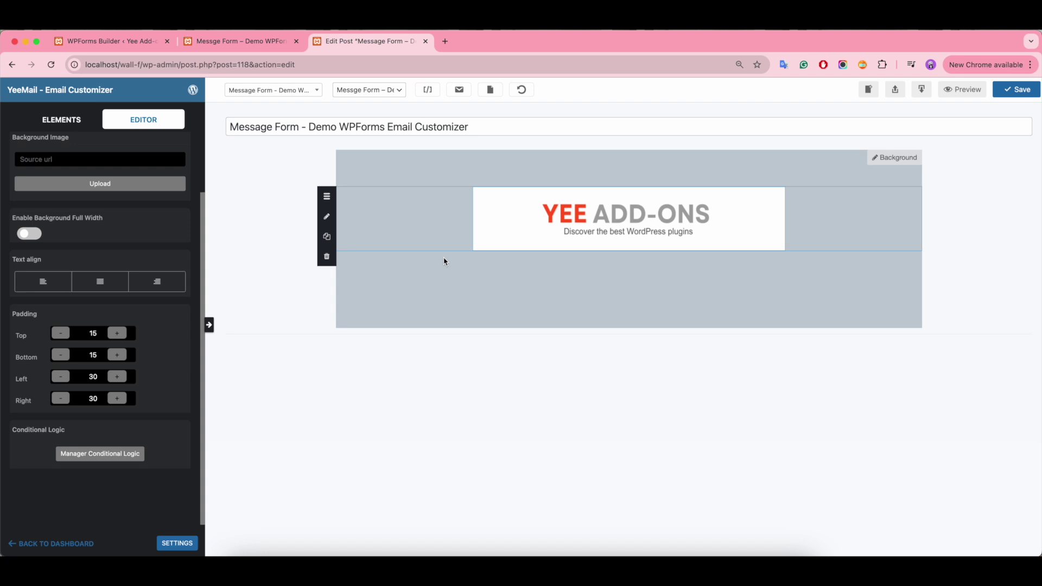
double_click(94, 377)
text(0)
double_click(94, 399)
text(0)
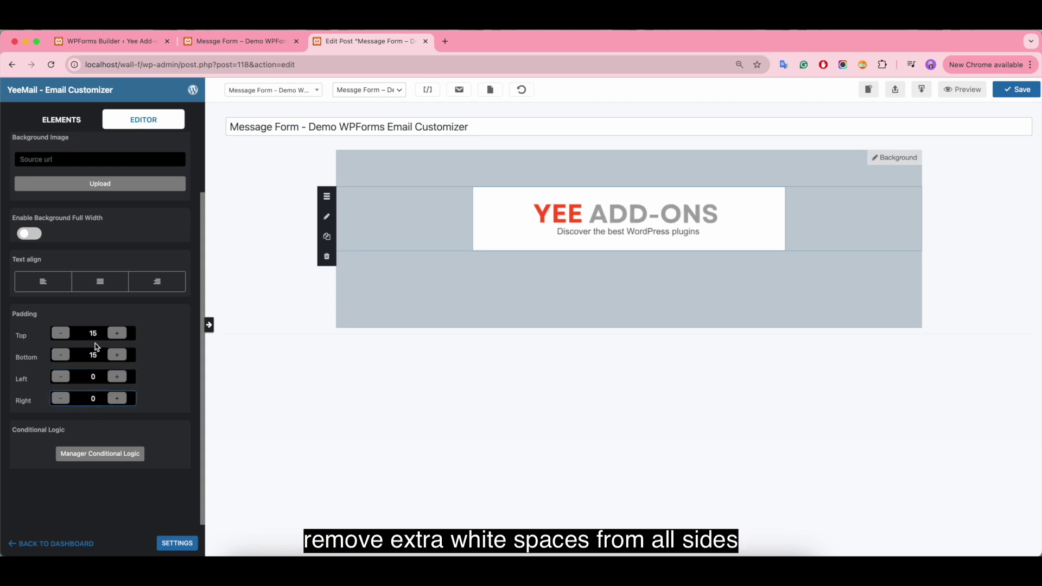
double_click(93, 356)
text(5)
double_click(93, 333)
text(5)
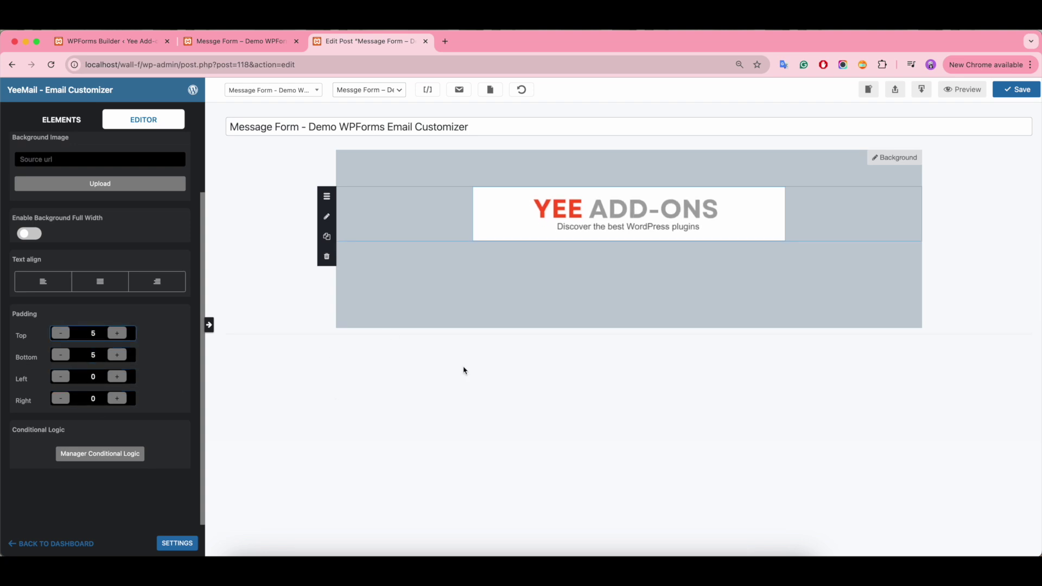
click(464, 370)
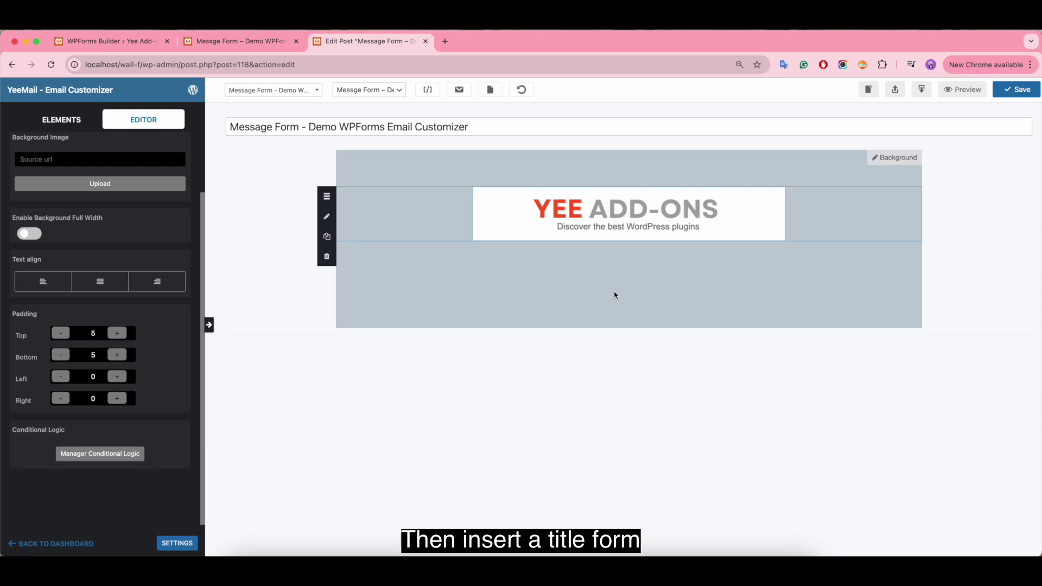
- Add a row with a text block reading MESSAGE FORM SUBMISSION, bold at 26px
click(57, 125)
scroll(122, 229, up, 2)
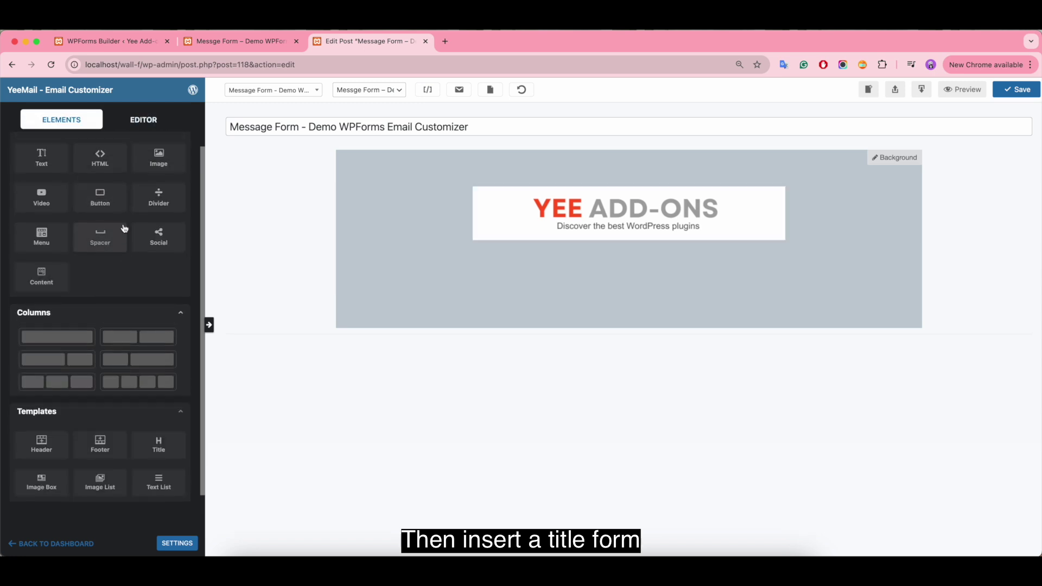
drag(32, 354, 493, 244)
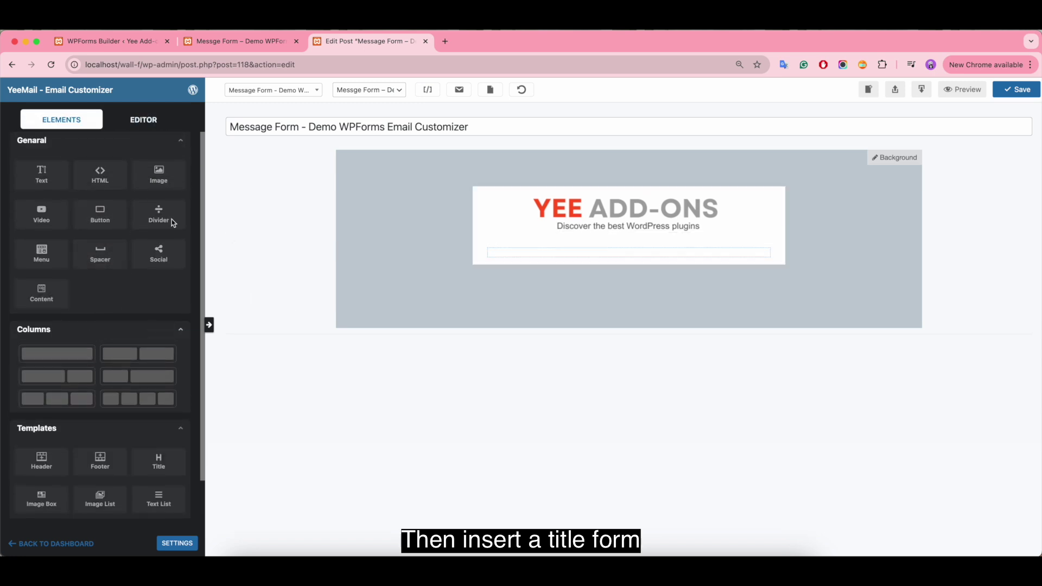
drag(41, 174, 568, 254)
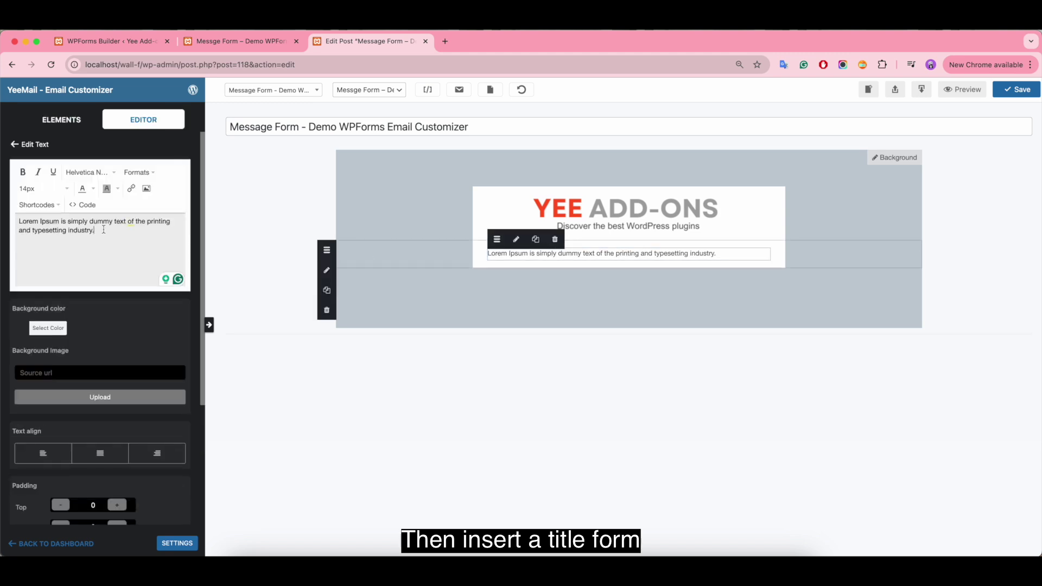
key(ctrl+a)
text(MESSAGE FORM SUBMISS)
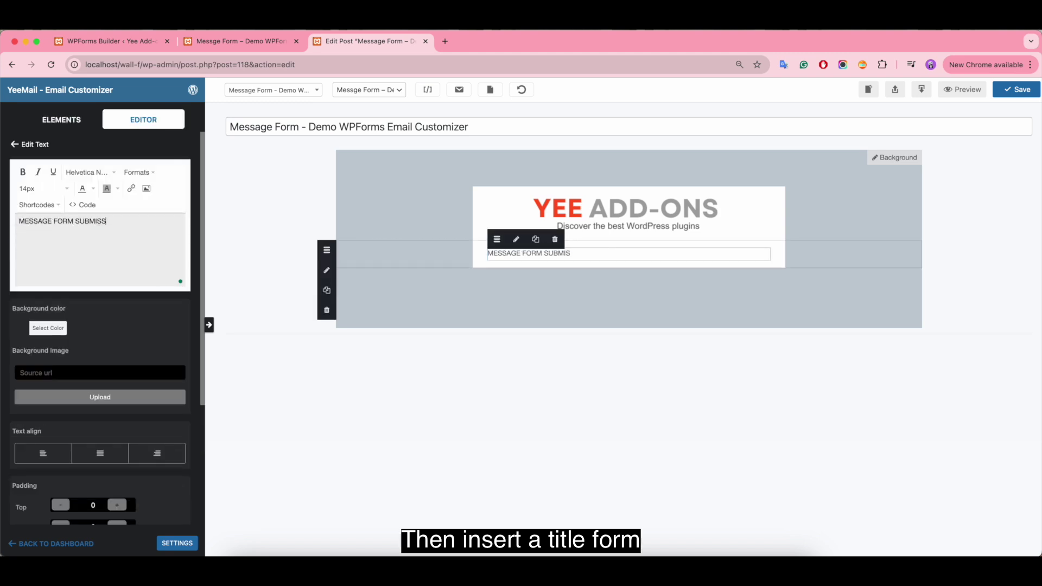
text(ION)
drag(116, 220, 10, 223)
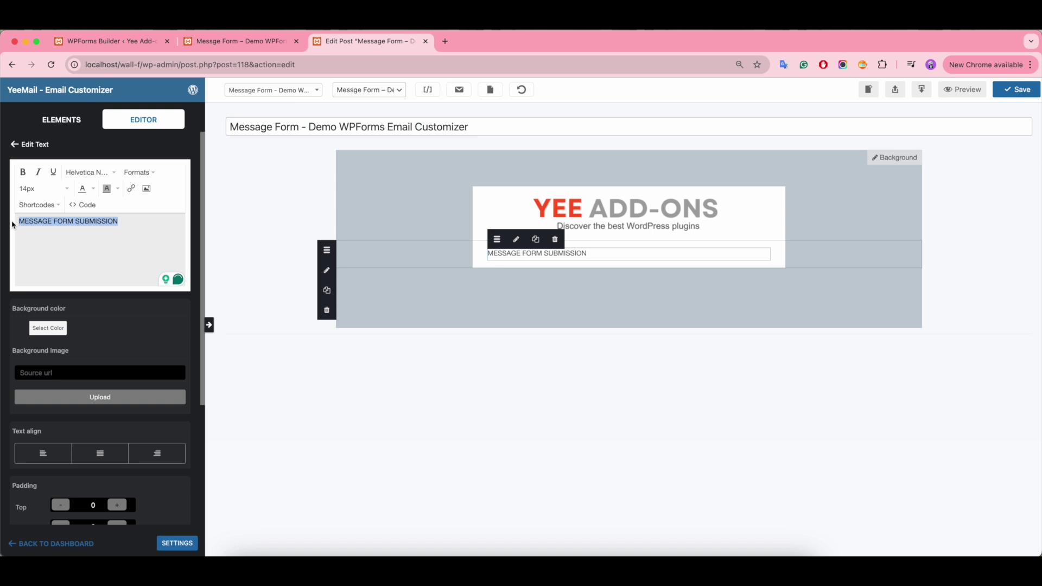
click(23, 173)
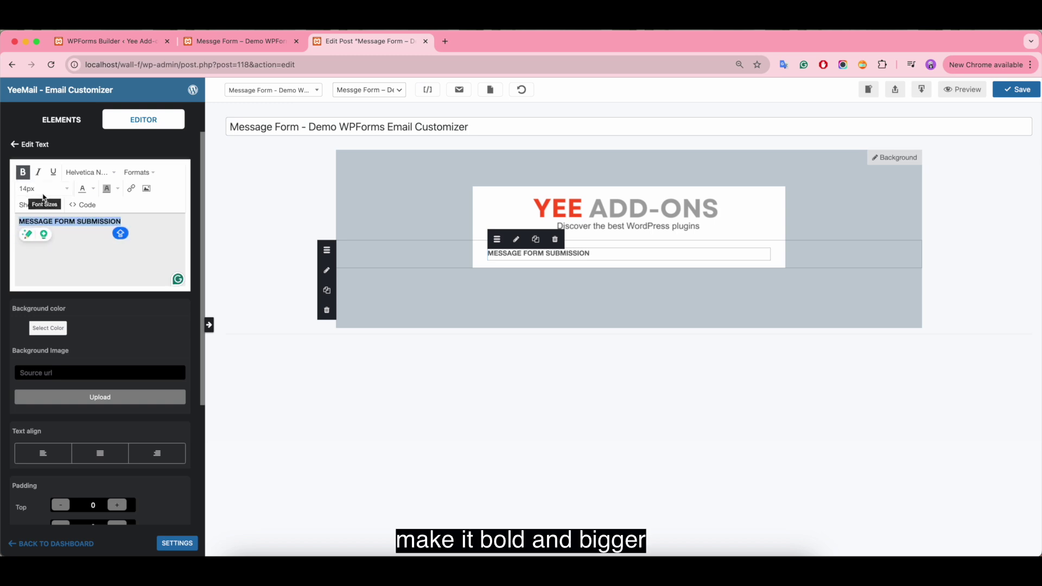
click(41, 189)
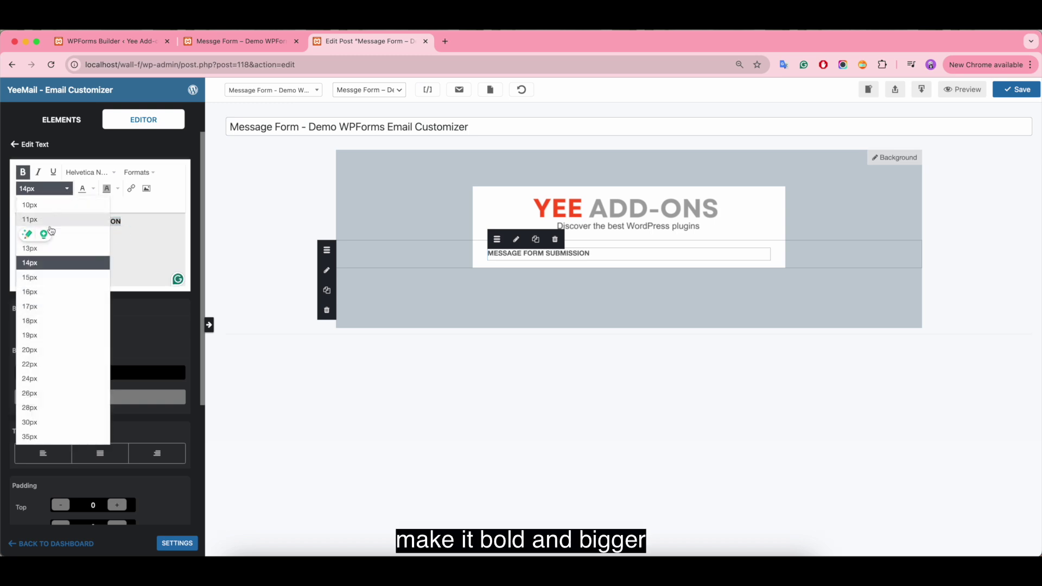
click(35, 393)
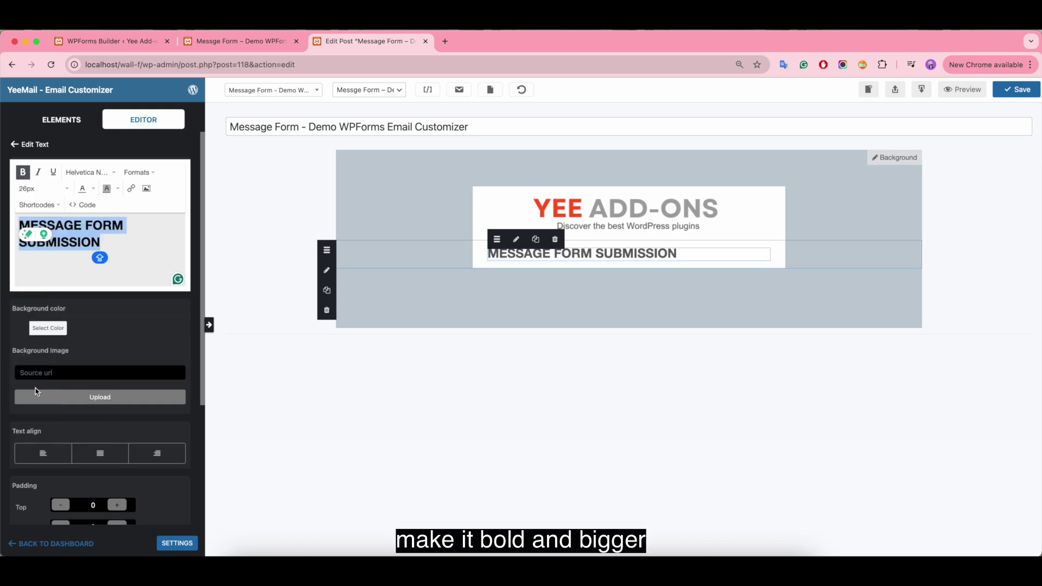
- Centre the heading, make its text white, and select its row's background colour setting
click(140, 173)
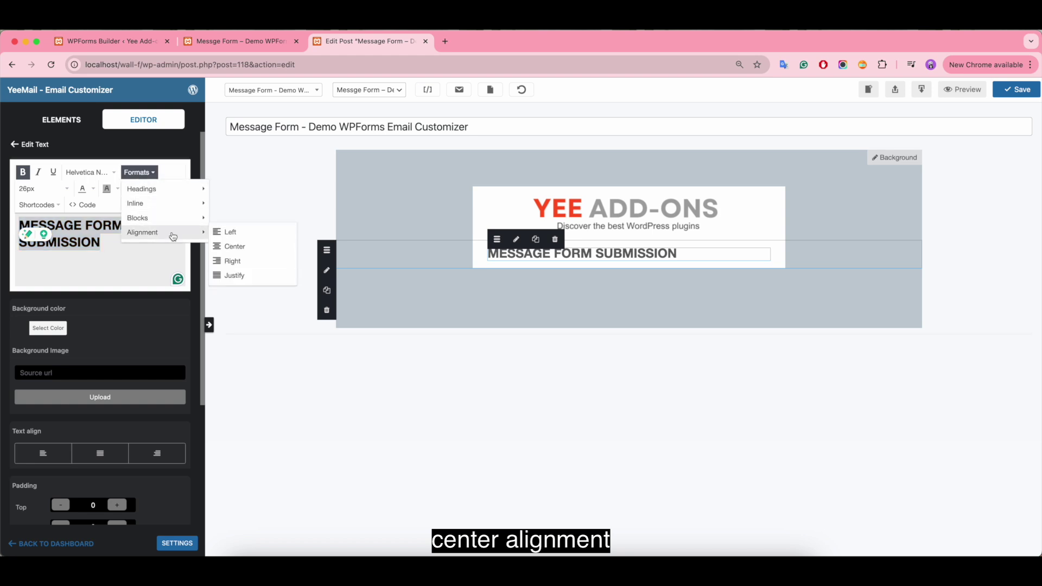
click(233, 253)
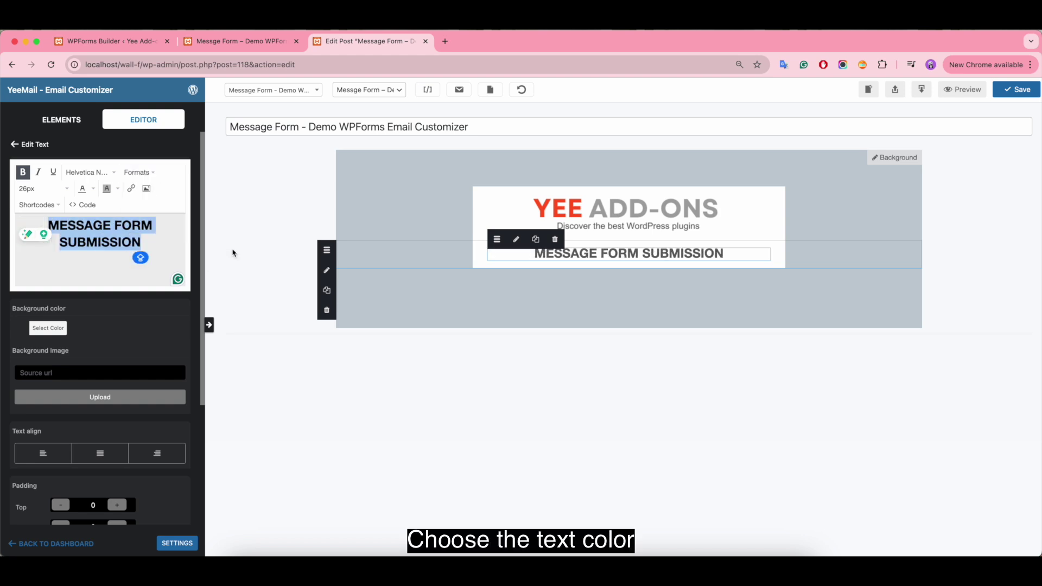
click(92, 188)
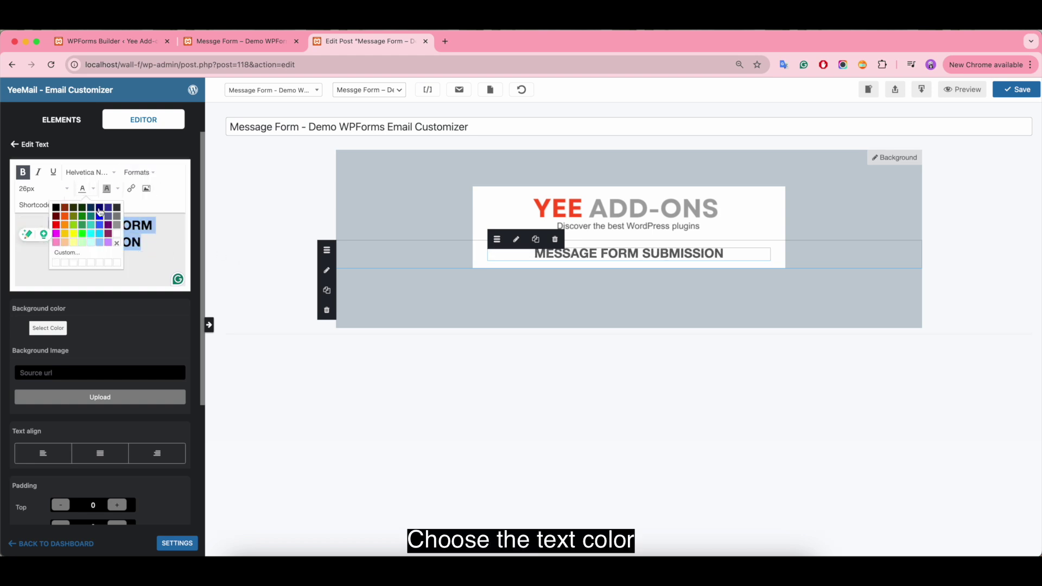
click(120, 238)
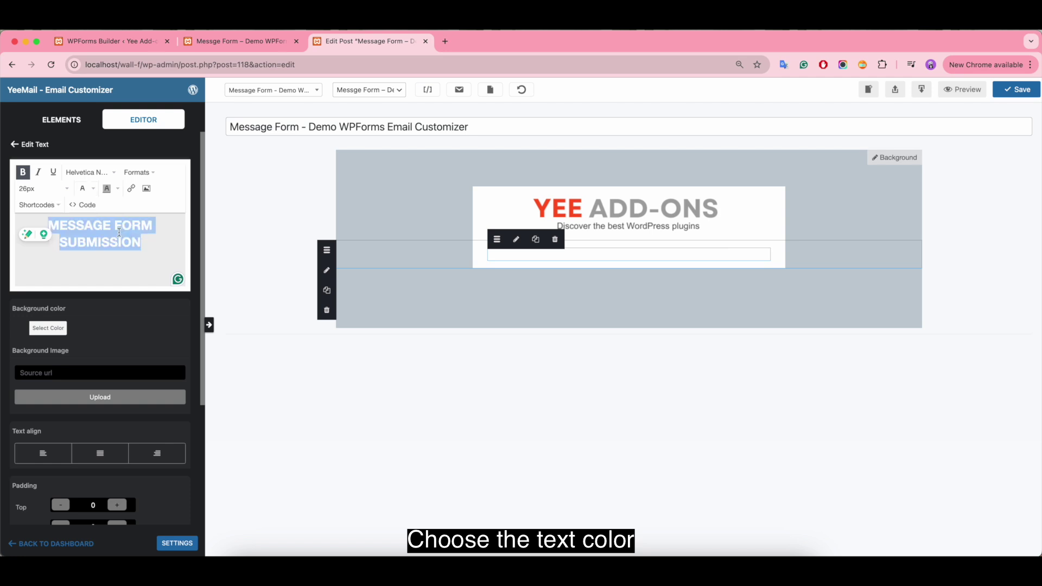
click(483, 262)
click(23, 189)
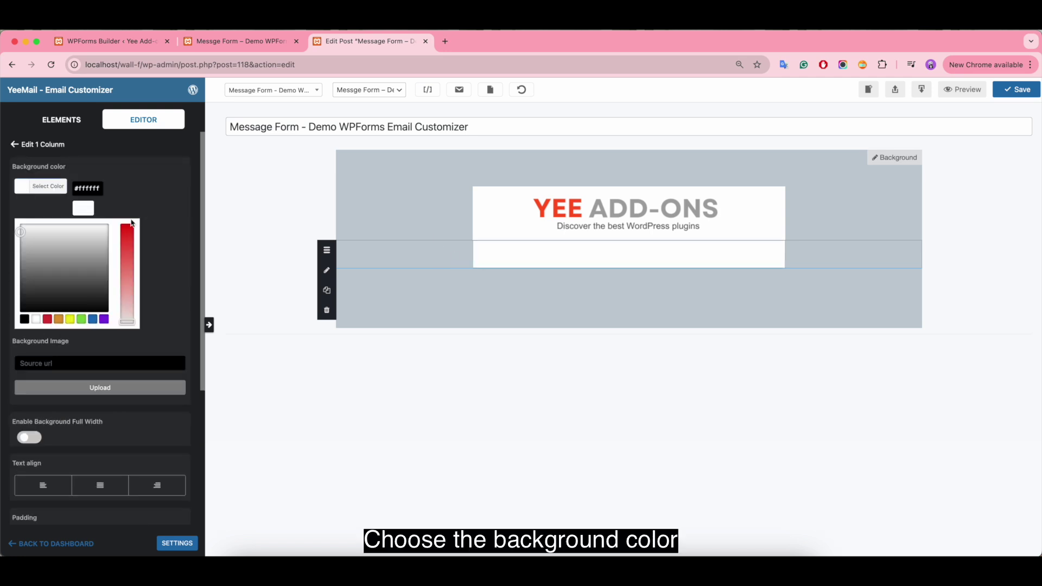
- Copy Deep Orange #ff5722 from Material Design Colors and paste it as the heading row background
click(444, 41)
click(216, 84)
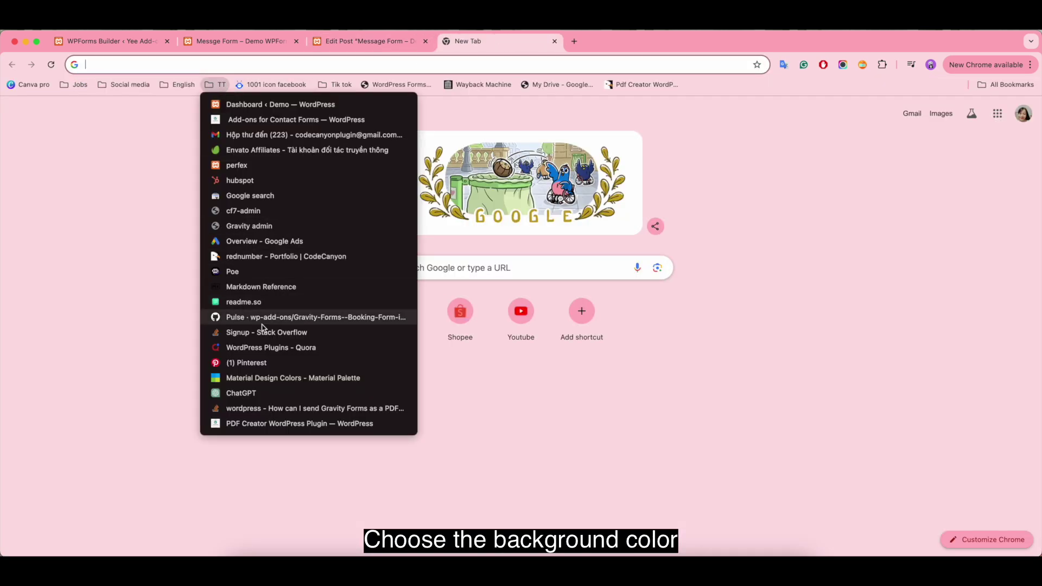
click(256, 378)
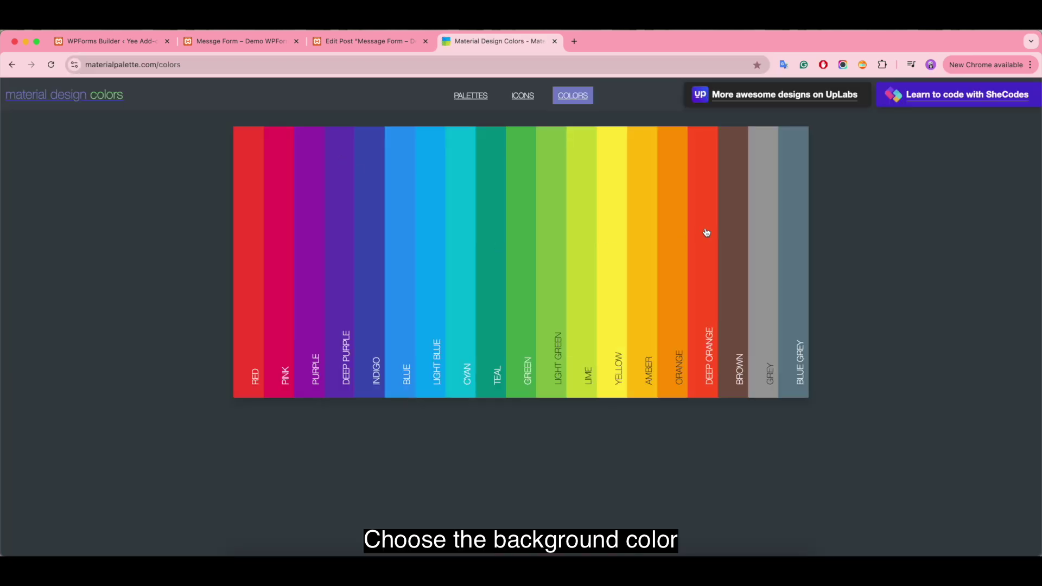
click(700, 235)
click(371, 41)
click(87, 188)
key(super+v)
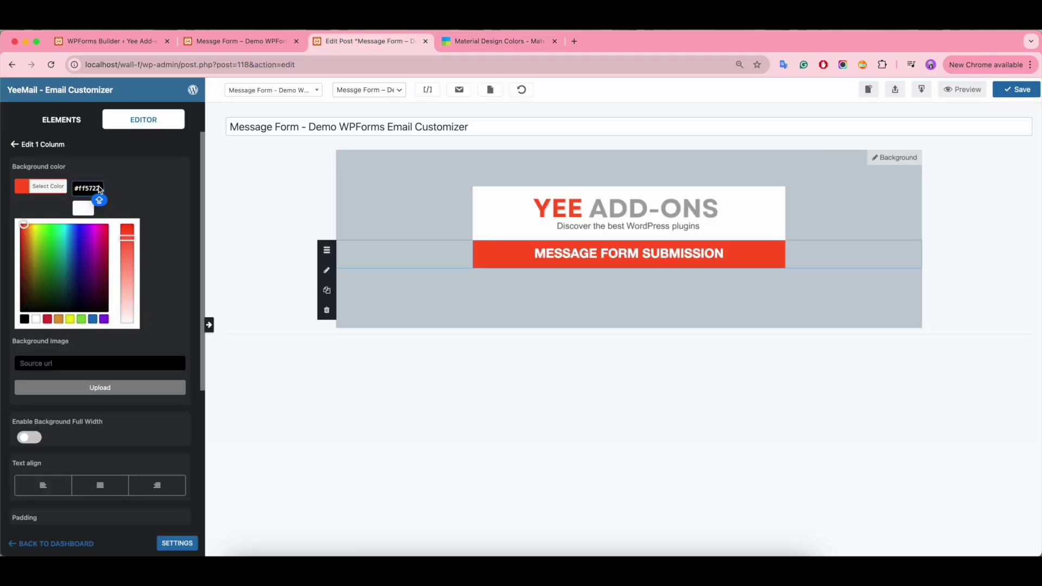
click(66, 119)
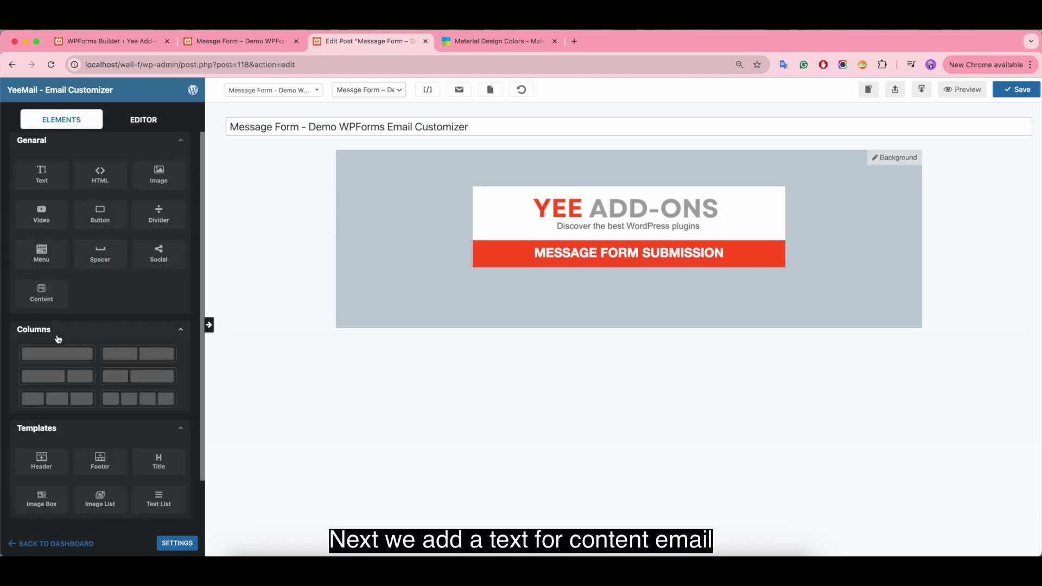
- Add a one-column row with a text element below the banner and clear its Lorem Ipsum
drag(57, 354, 495, 281)
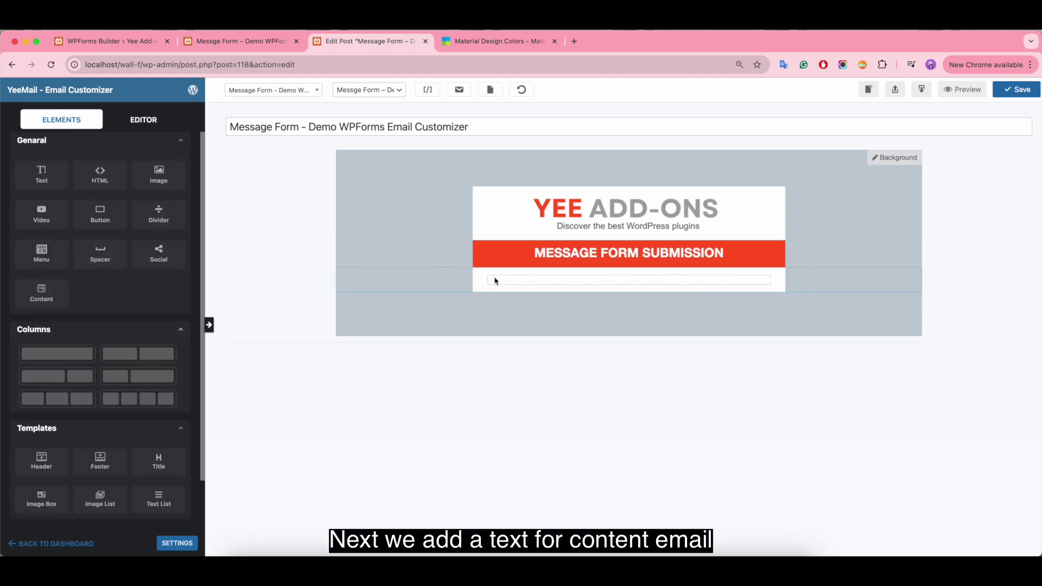
drag(42, 174, 554, 285)
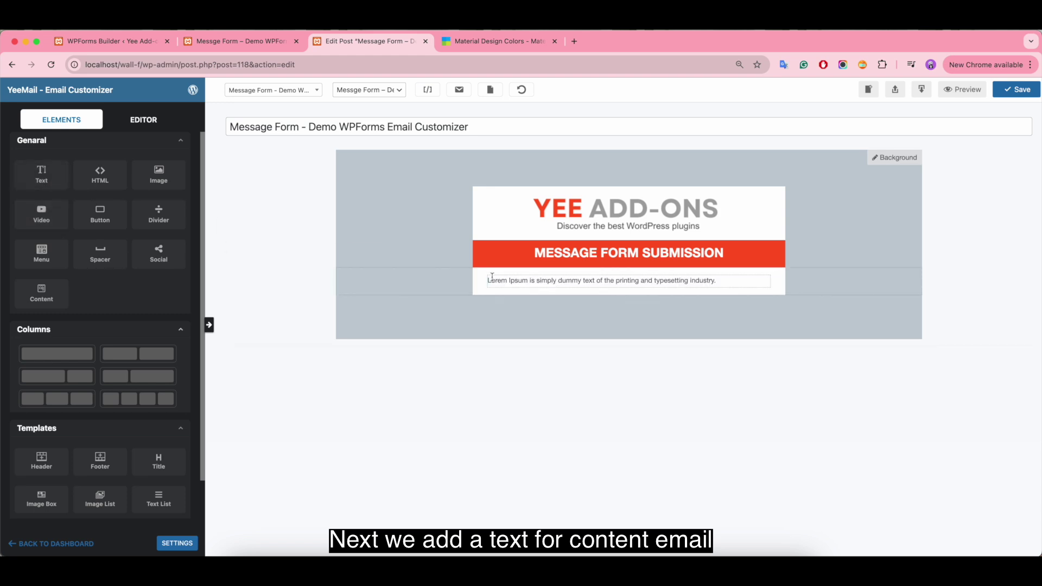
click(491, 278)
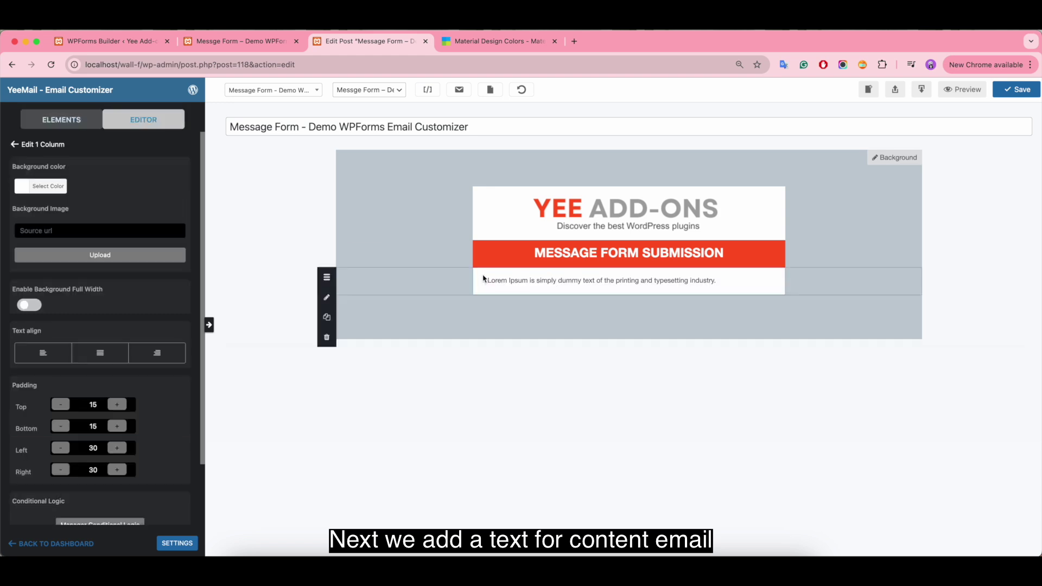
click(560, 290)
key(ctrl+a)
key(BackSpace)
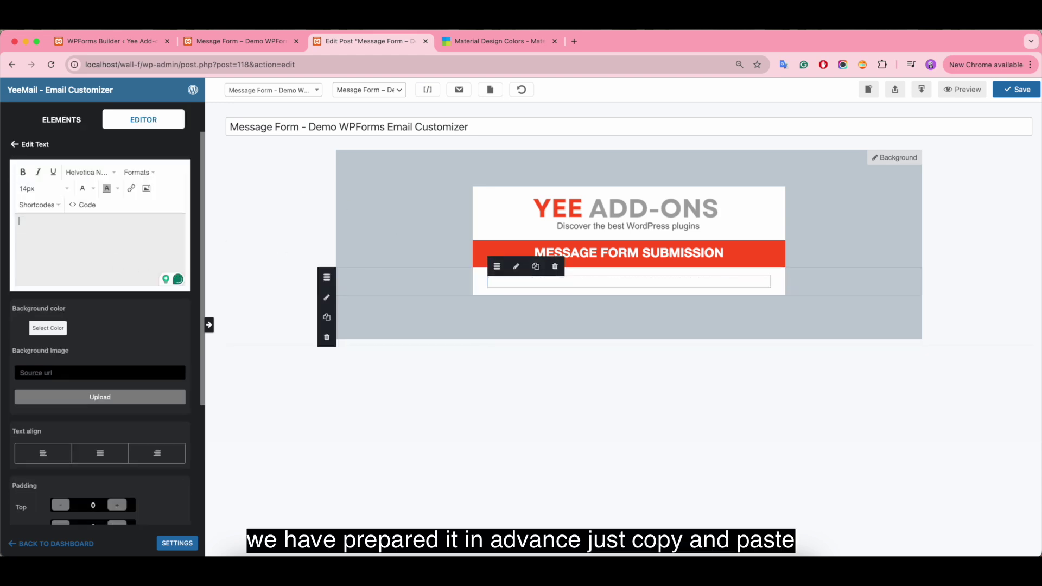
key(Caps_Lock)
- Select the prepared email text from Hi to Best regards in Pages and return to the editor
click(757, 511)
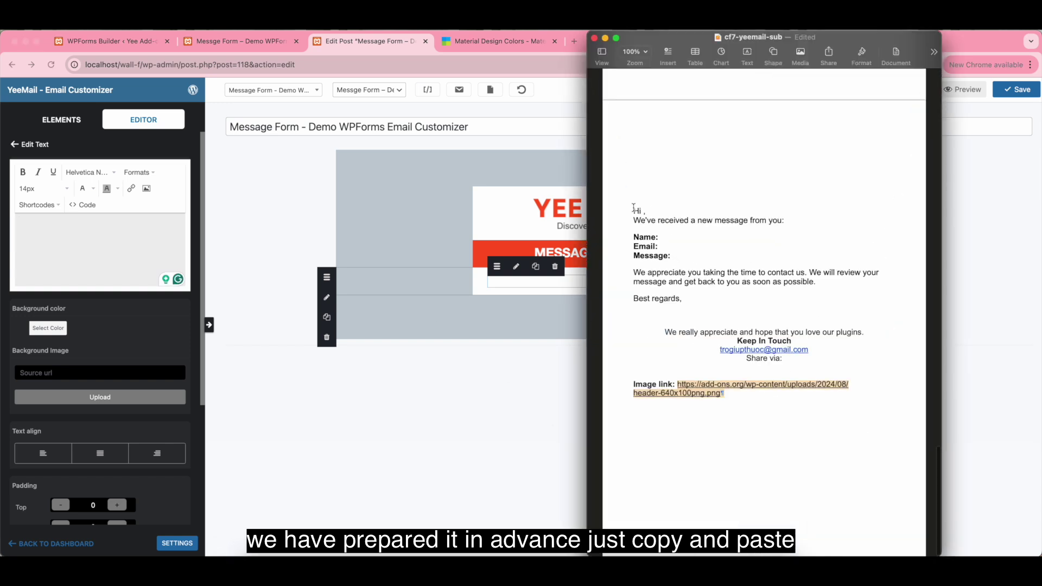
mouse_move(633, 209)
mouse_down()
mouse_move(819, 282)
mouse_move(731, 299)
mouse_up()
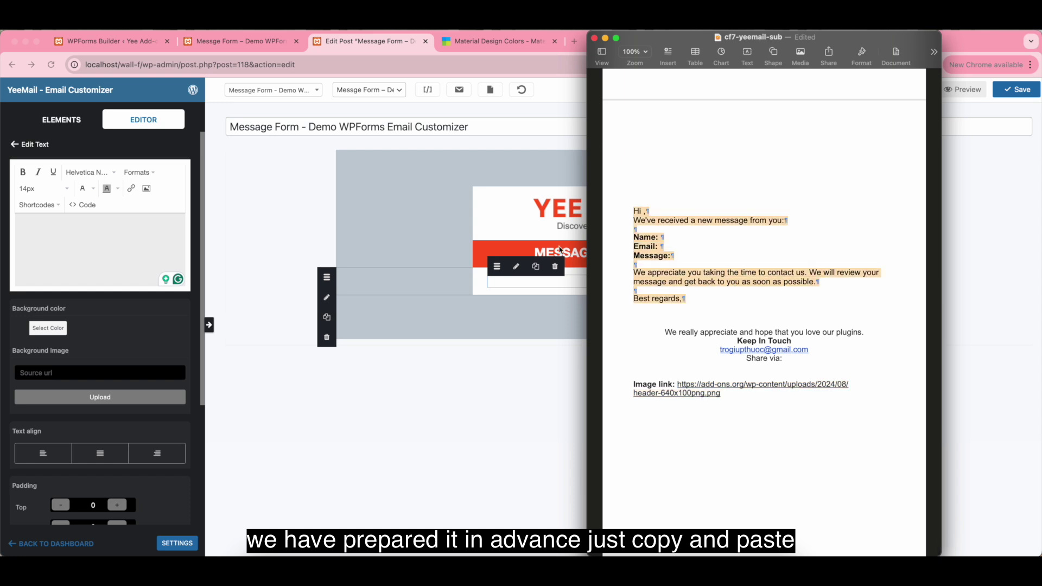
click(93, 230)
- Paste the prepared email text and make all of it 15px black
key(ctrl+v)
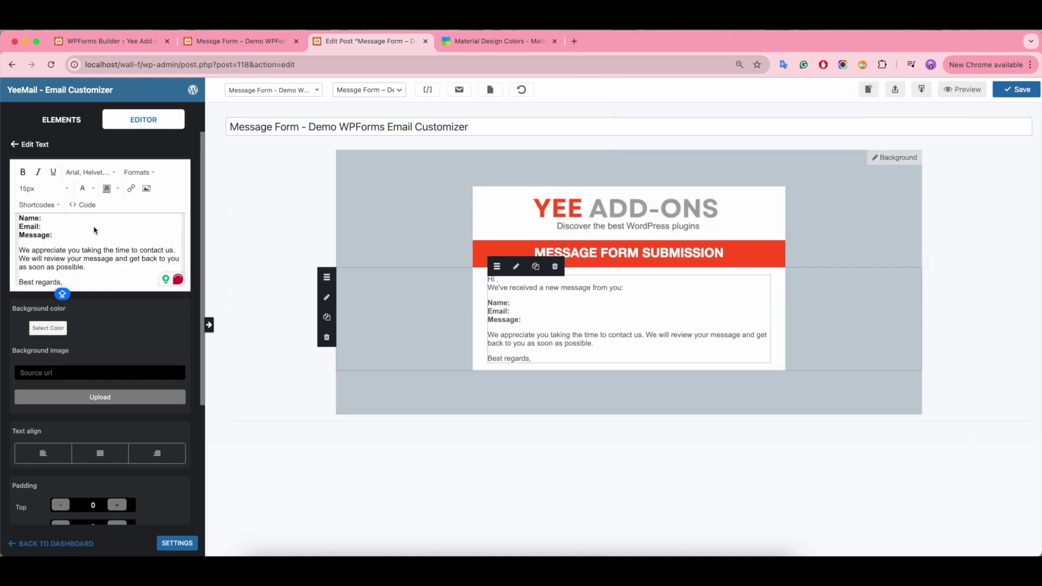
scroll(90, 237, up, 2)
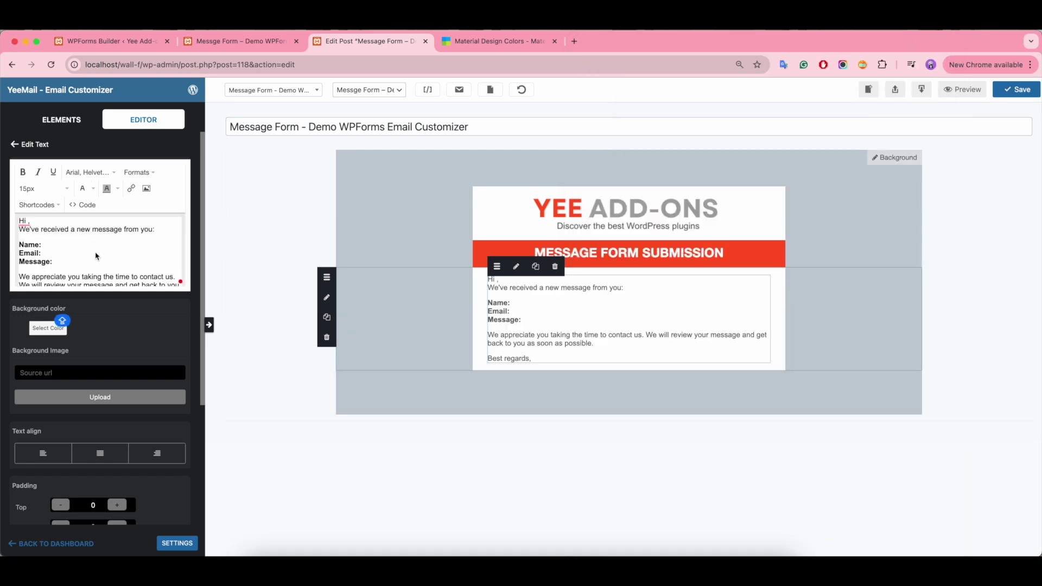
scroll(94, 245, down, 2)
key(ctrl+a)
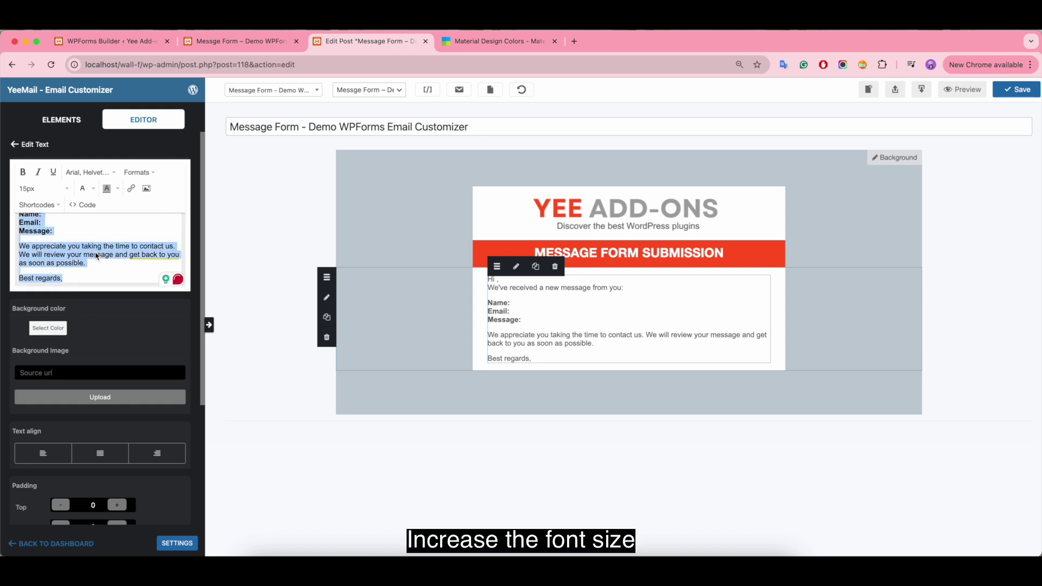
click(59, 195)
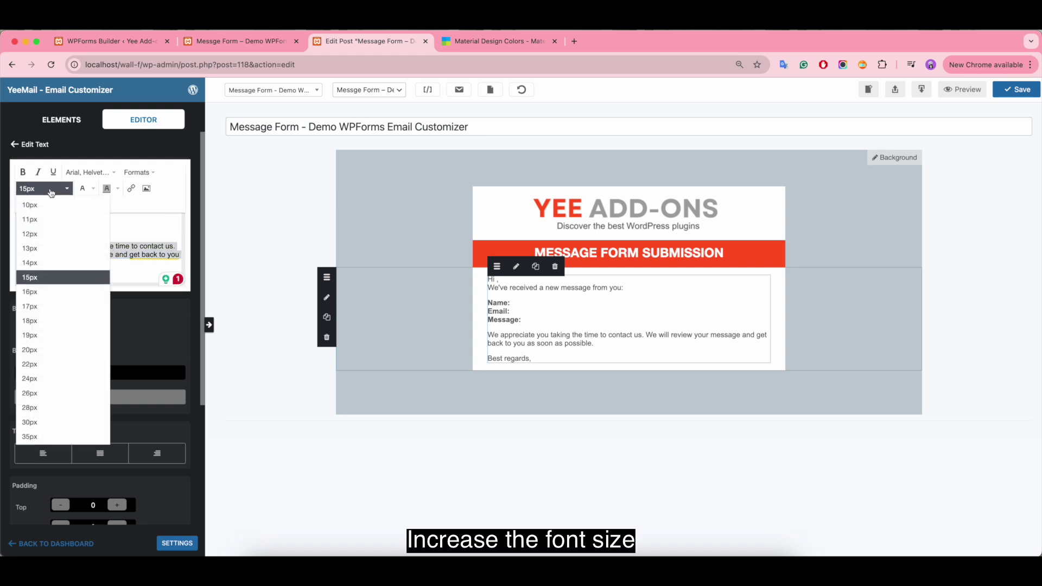
click(38, 278)
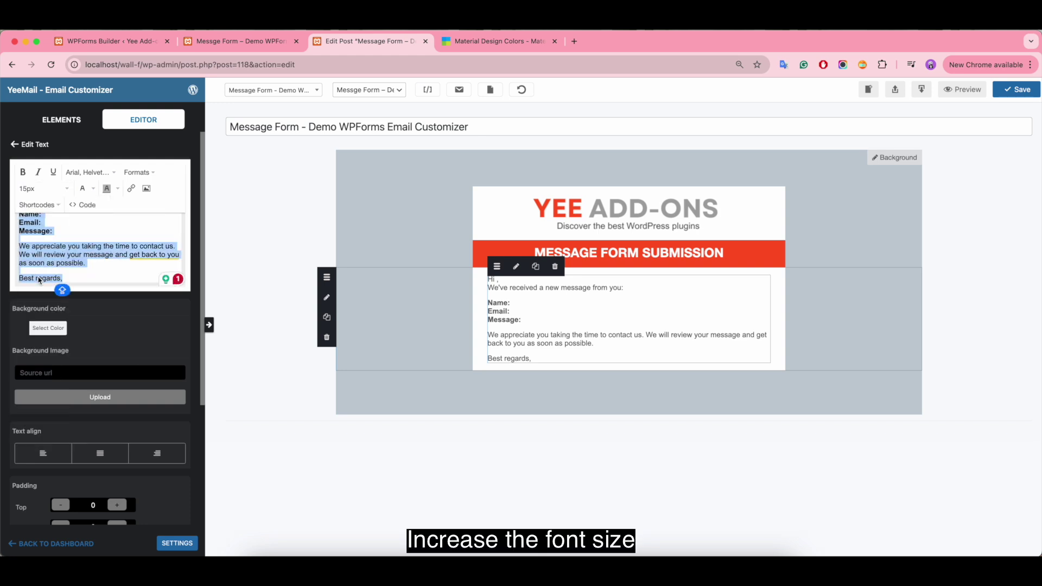
click(93, 189)
click(57, 207)
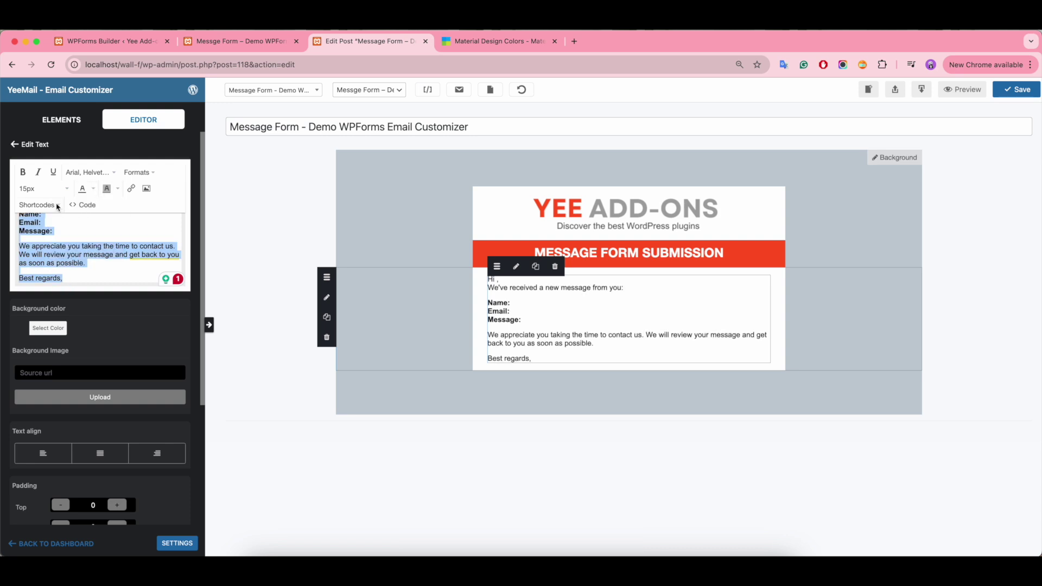
click(103, 270)
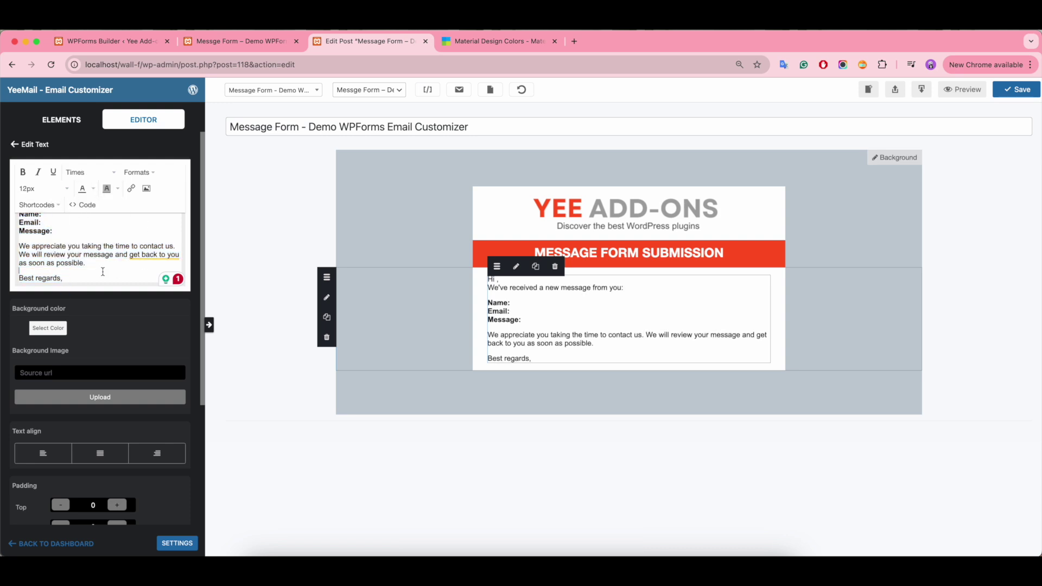
scroll(106, 253, up, 3)
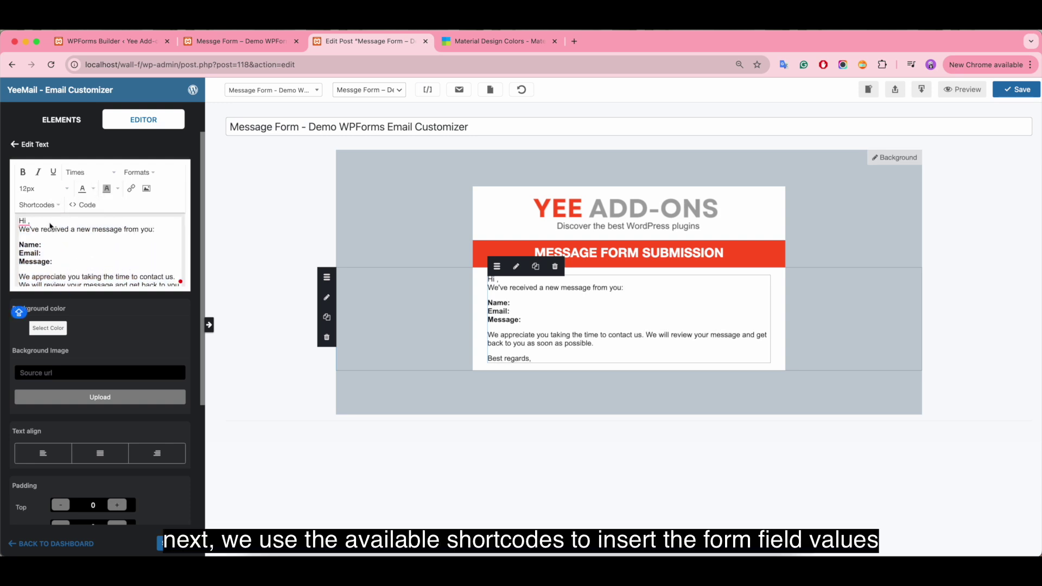
- Insert the WPForms Name field value after 'Hi' and make it bold
click(179, 256)
click(46, 206)
mouse_move(49, 264)
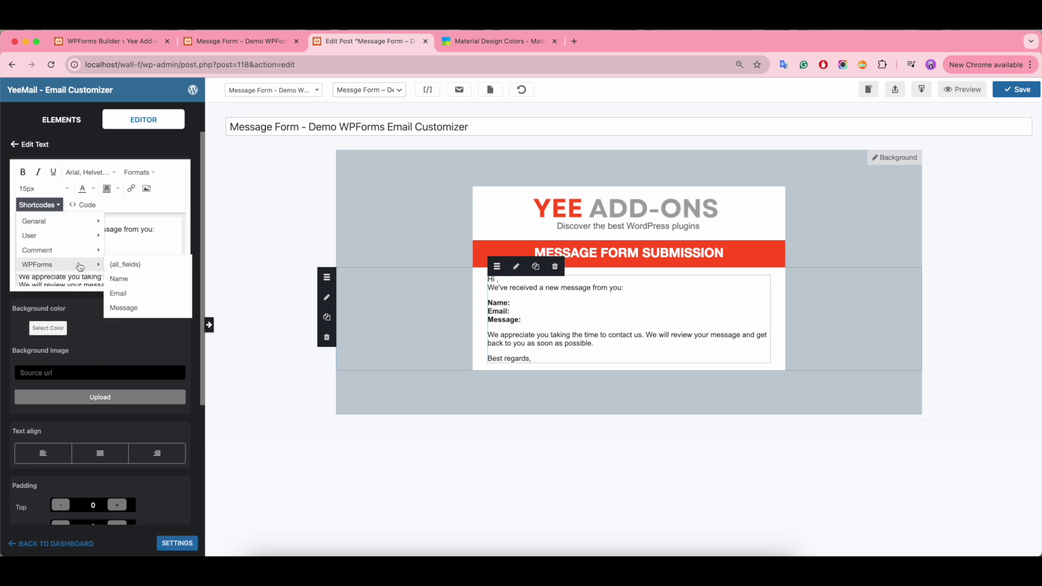
click(138, 280)
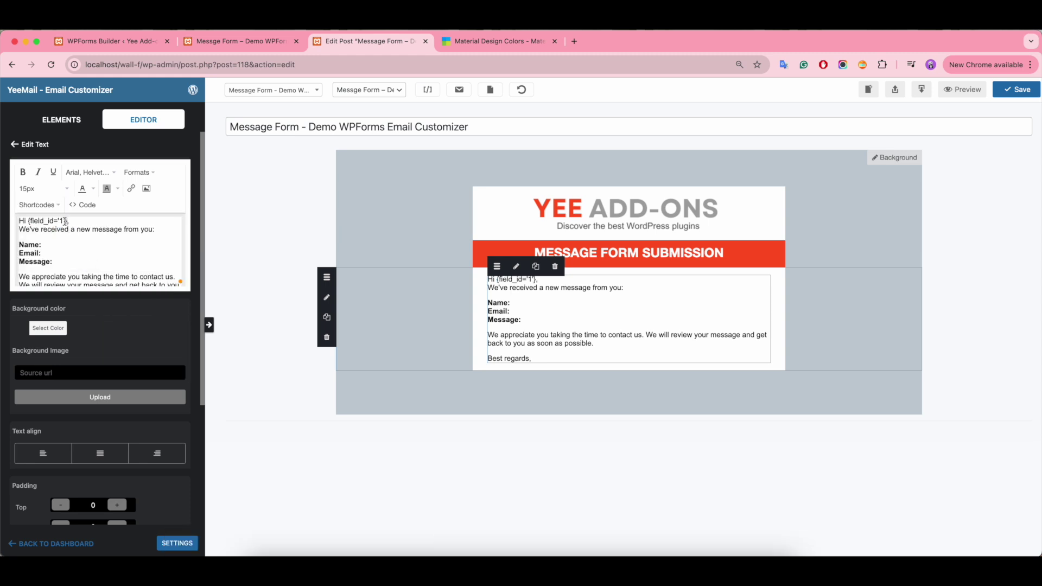
drag(69, 221, 28, 220)
click(22, 176)
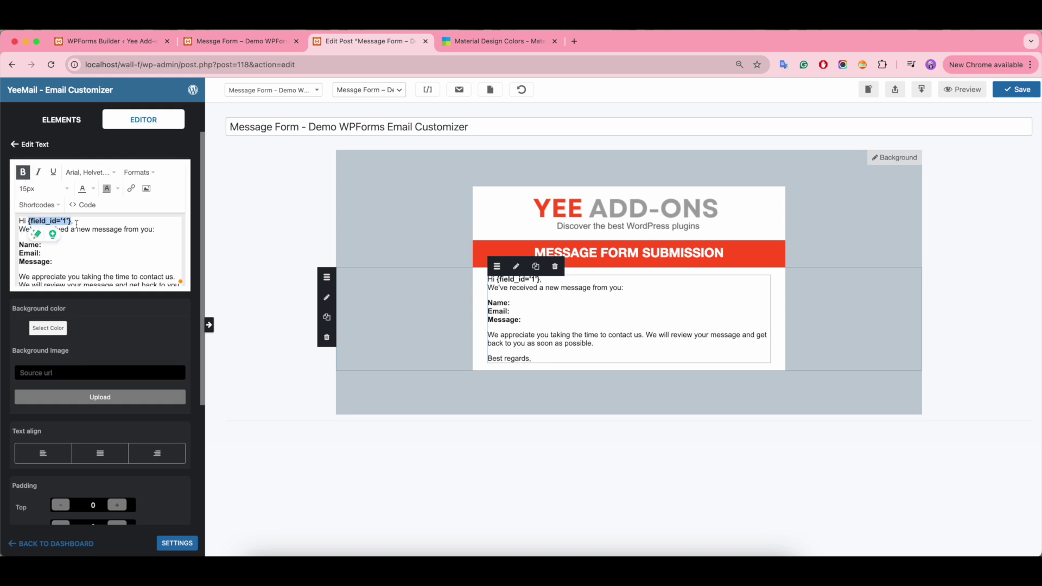
click(73, 231)
- Check the full shortcode list, then insert an unbolded Name field shortcode after 'Name:'
click(52, 248)
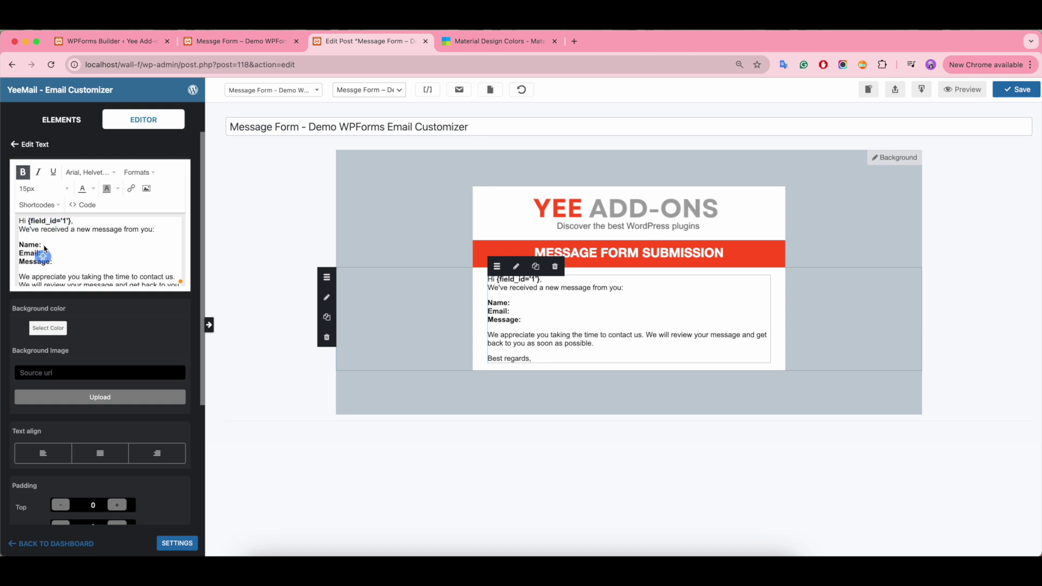
click(428, 90)
mouse_move(385, 444)
mouse_down()
mouse_move(329, 444)
mouse_move(343, 456)
mouse_up()
click(425, 448)
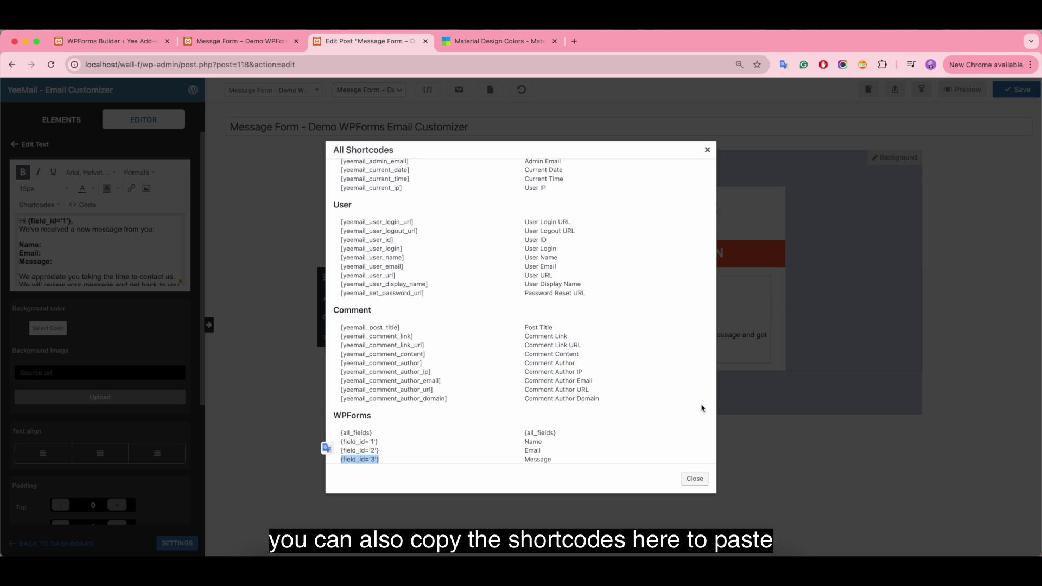
click(703, 481)
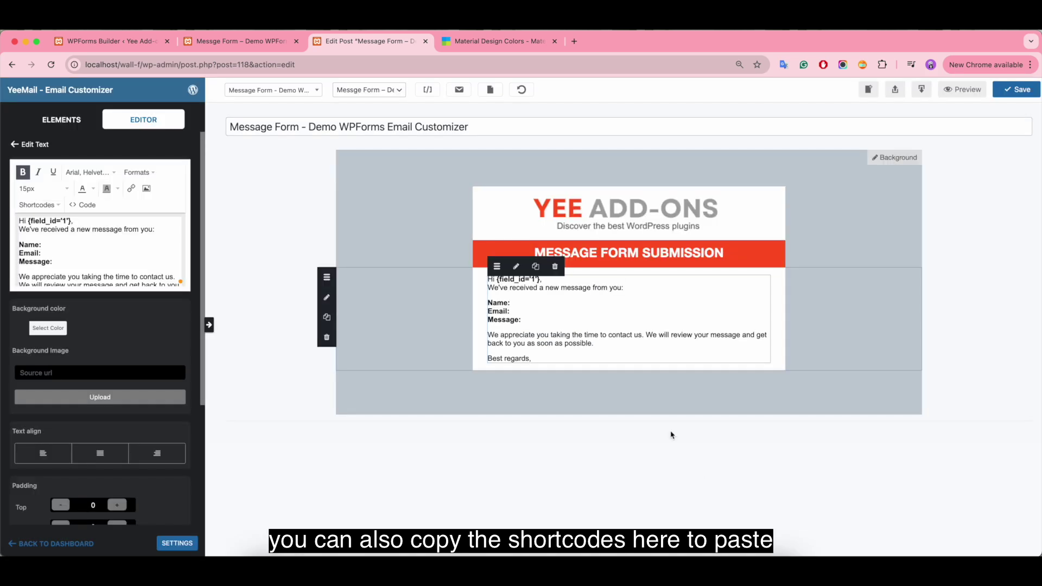
click(41, 205)
click(118, 279)
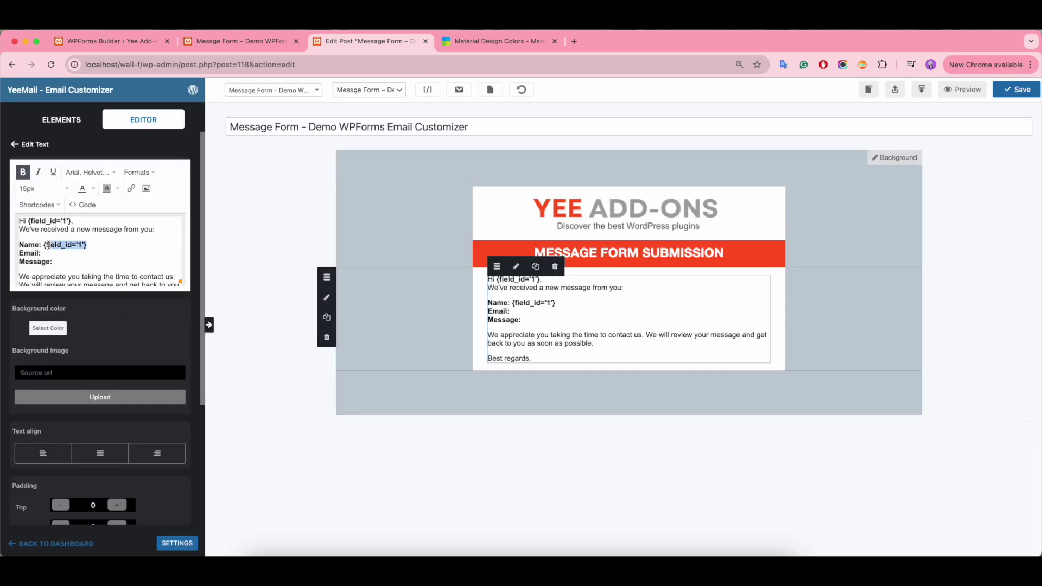
click(22, 172)
- Insert unbolded Email and Message field shortcodes after 'Email:' and 'Message:'
click(41, 253)
click(37, 204)
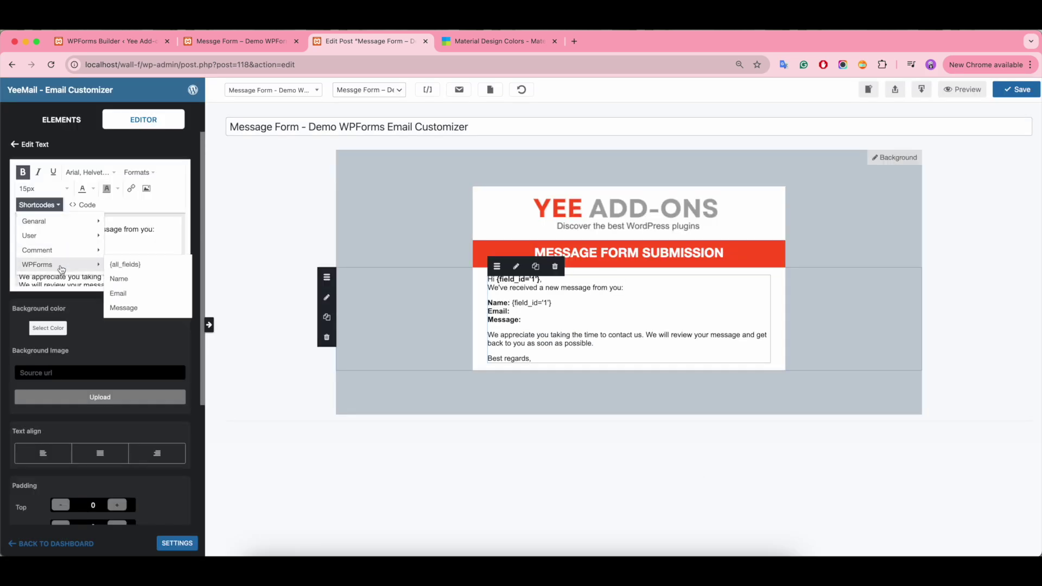
click(122, 291)
drag(82, 253, 43, 254)
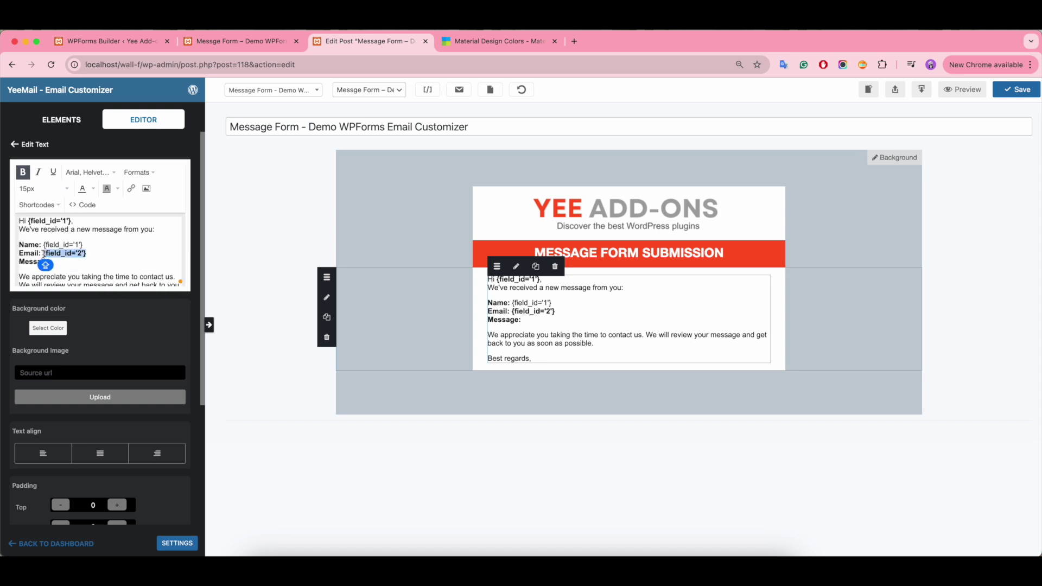
click(22, 172)
click(58, 263)
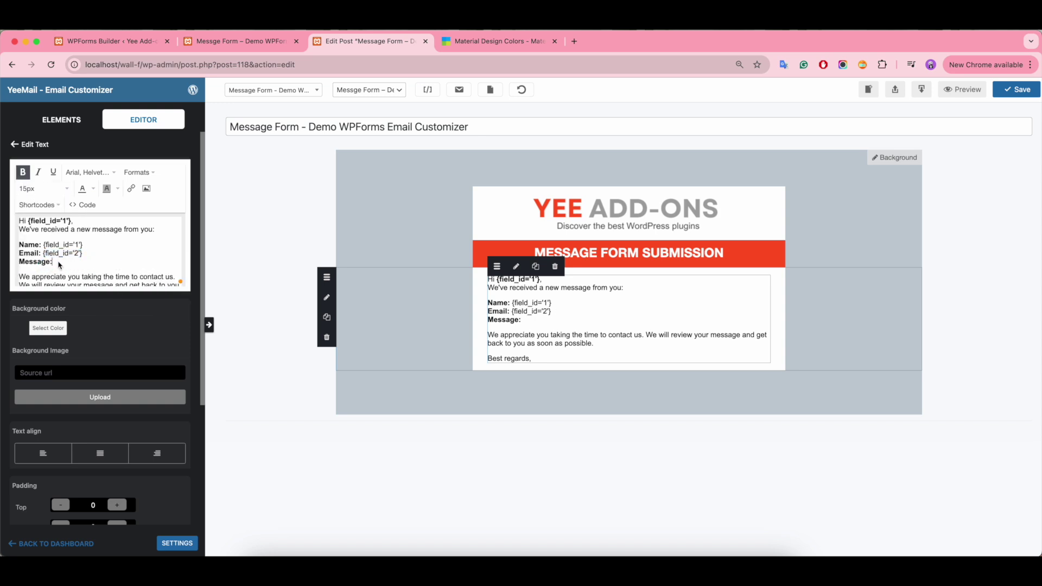
click(30, 205)
click(122, 304)
drag(98, 262, 54, 261)
click(22, 172)
click(136, 259)
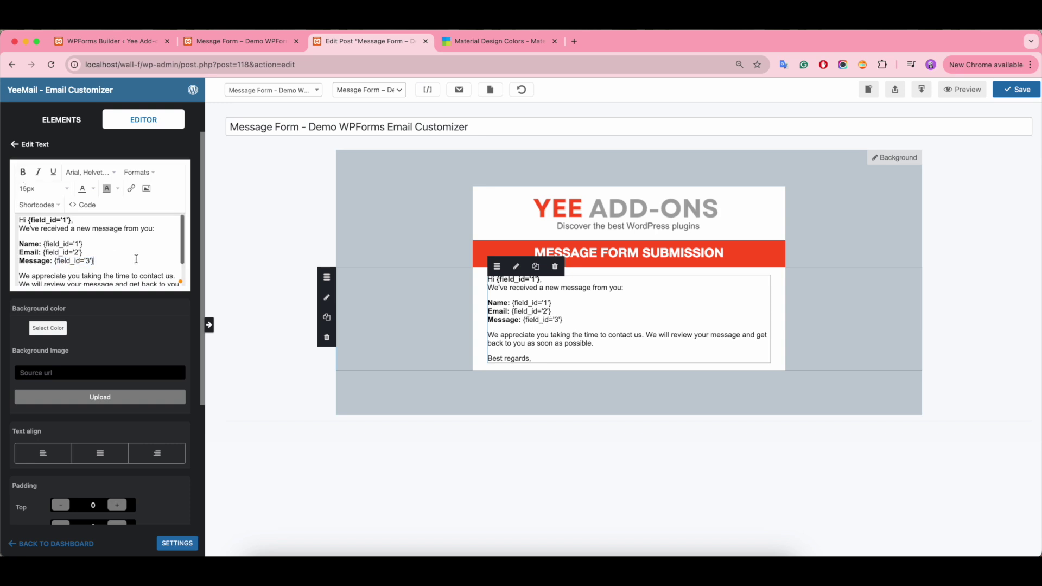
scroll(136, 259, down, 2)
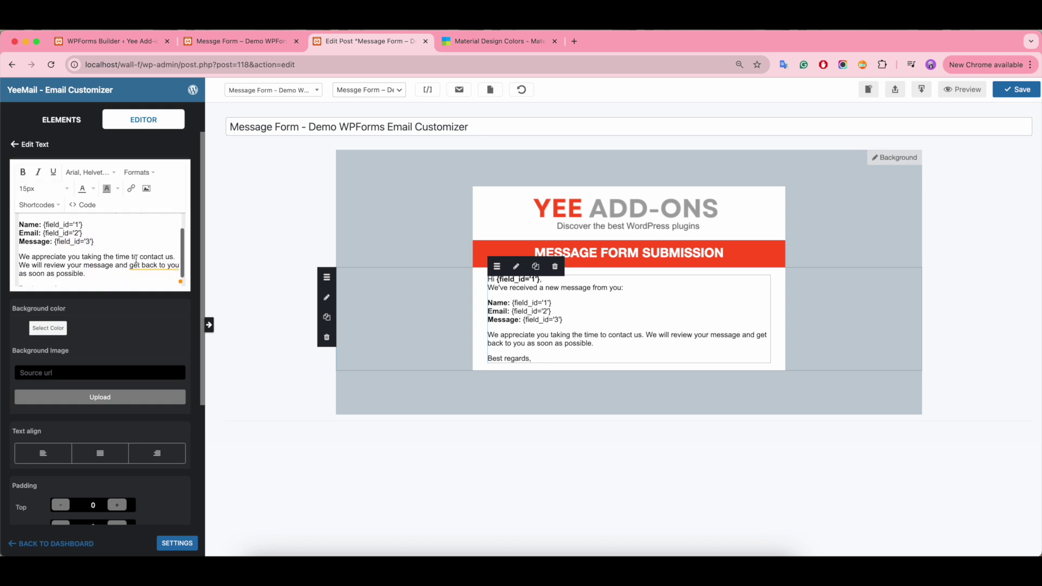
- Add a bold Site Name shortcode on a new line under 'Best regards,'
click(78, 280)
key(Return)
click(53, 207)
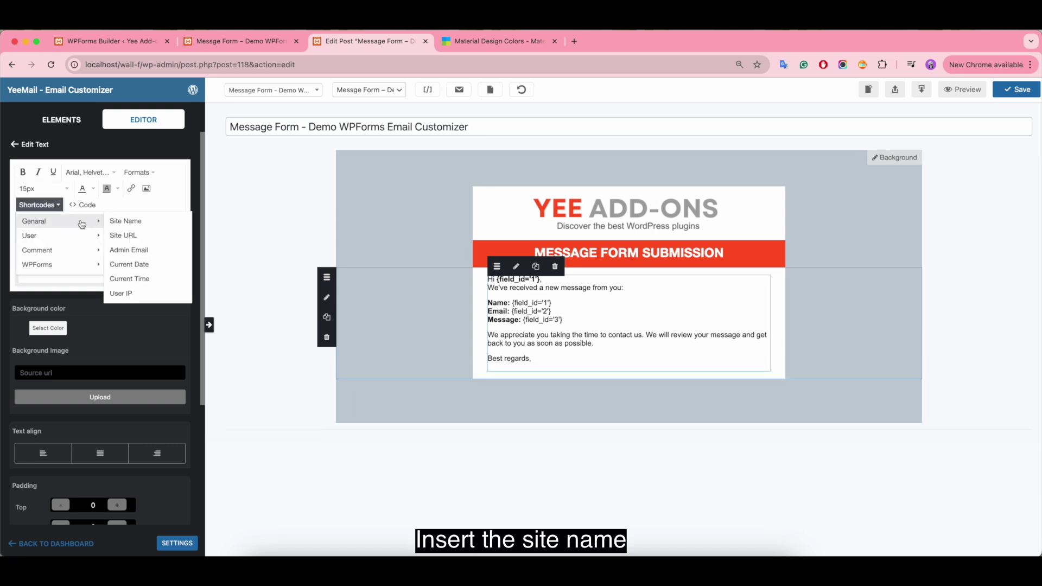
click(122, 220)
drag(86, 279, 3, 281)
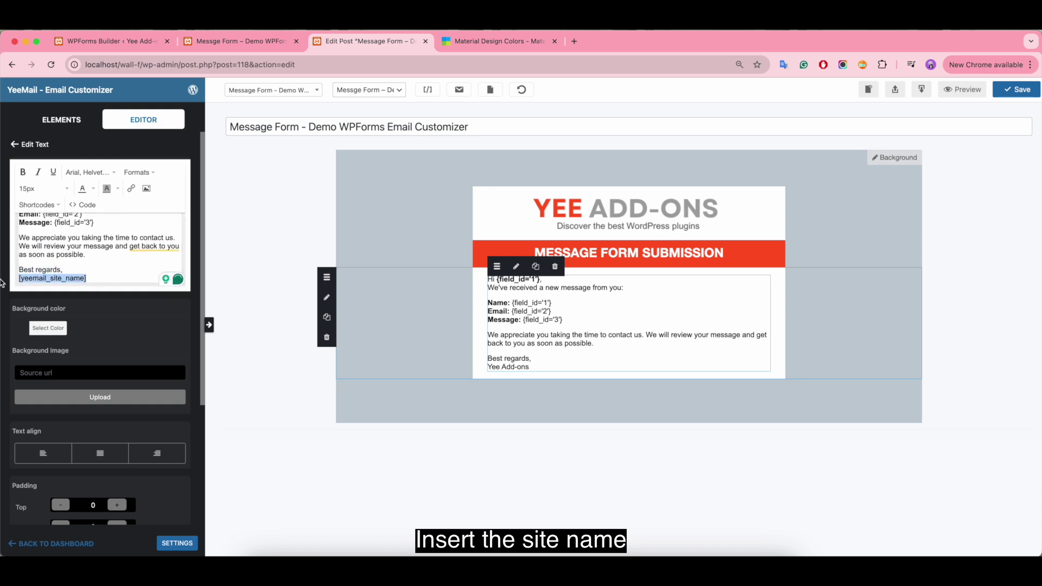
click(23, 172)
click(87, 268)
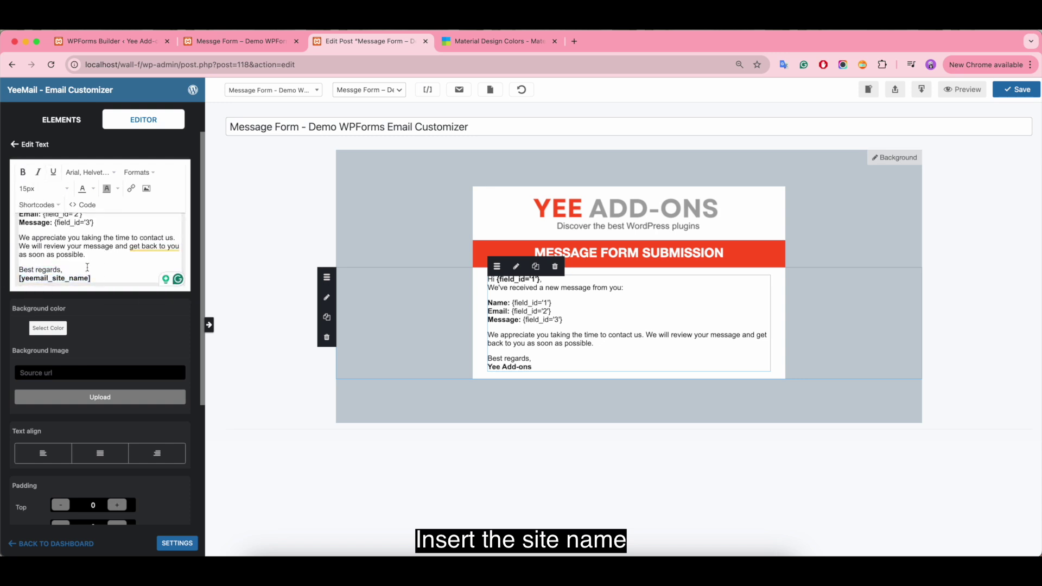
click(150, 291)
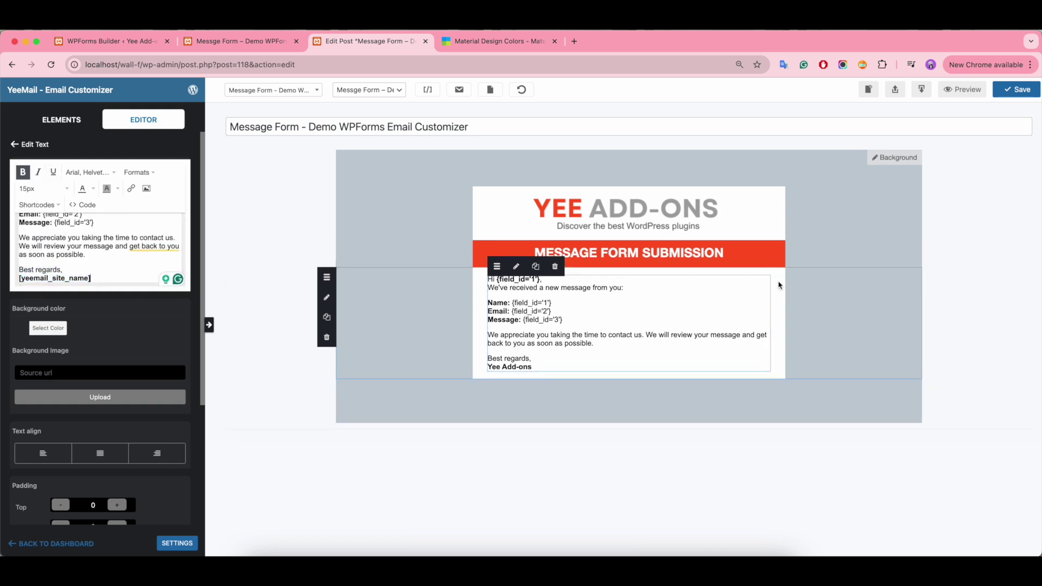
- Raise the message body column's top padding from 15 to 40
click(479, 279)
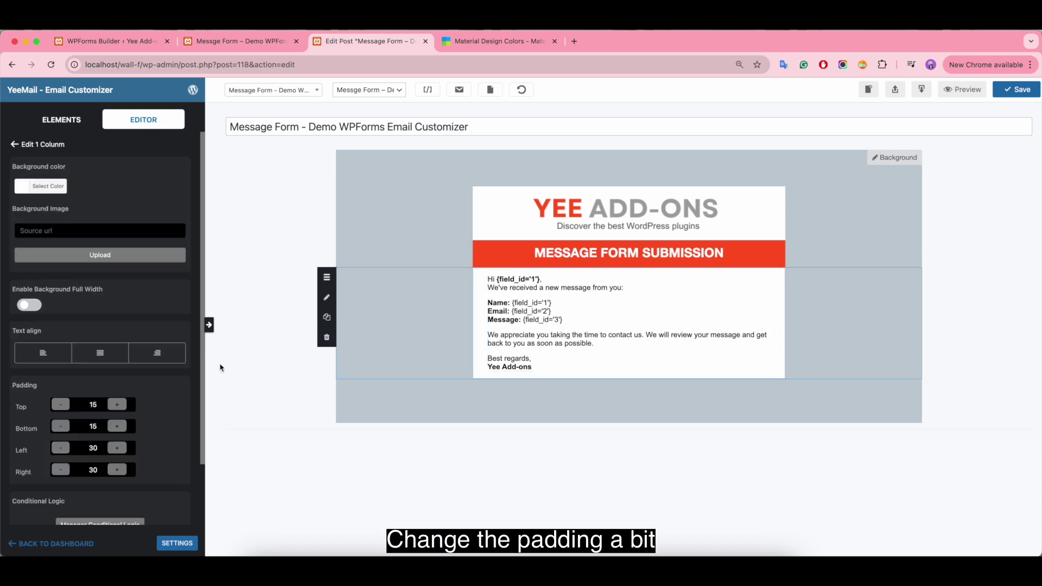
double_click(95, 405)
text(40)
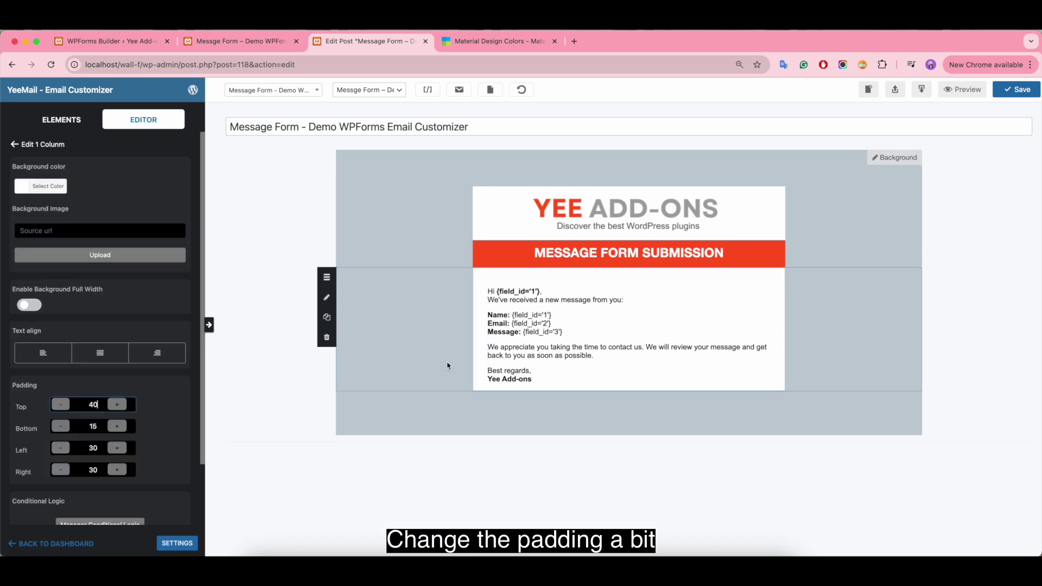
click(870, 237)
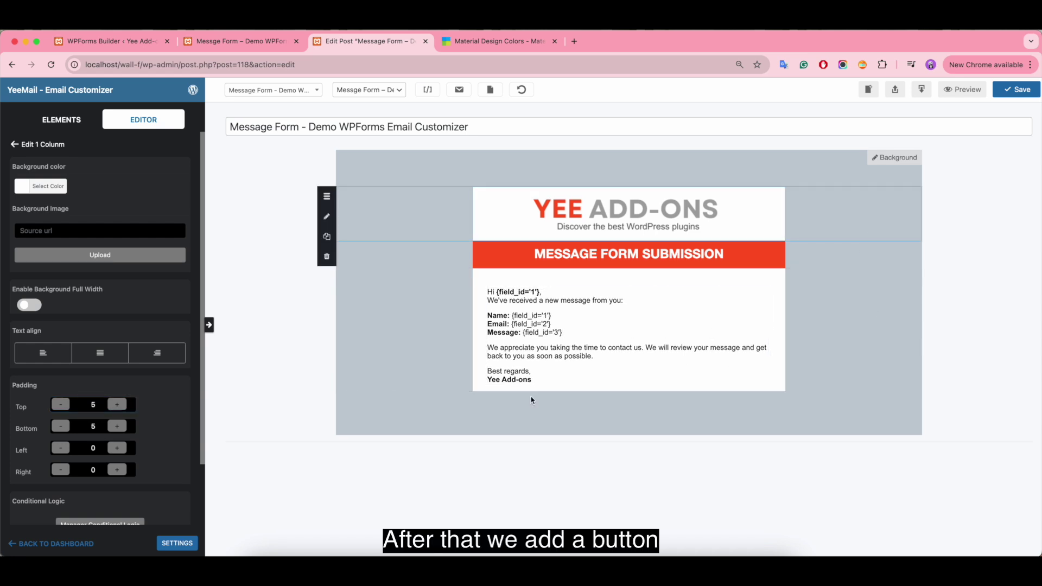
- Add a one-column row below the sign-off with a Button inside it
click(70, 130)
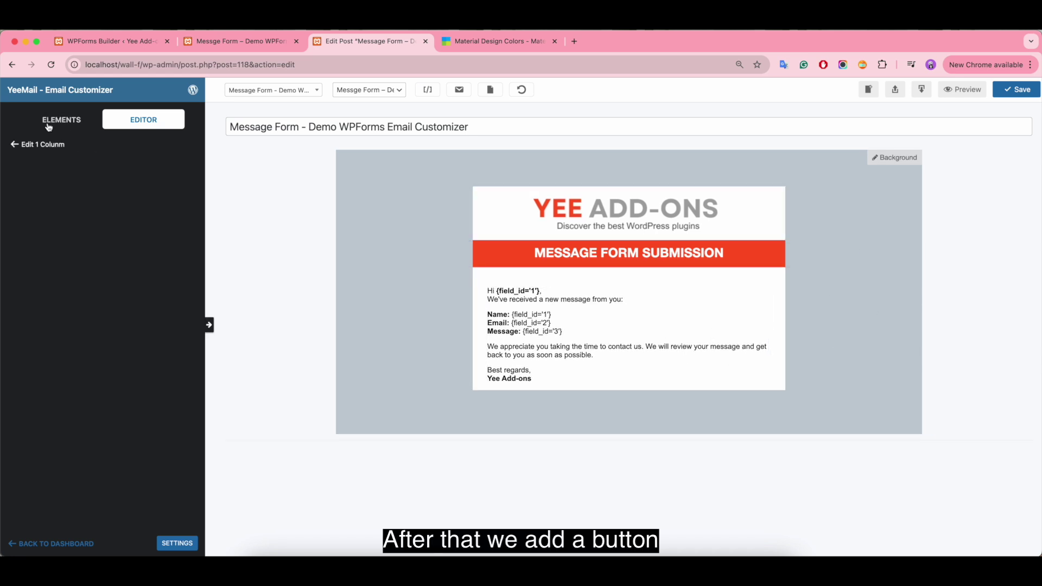
drag(48, 356, 475, 398)
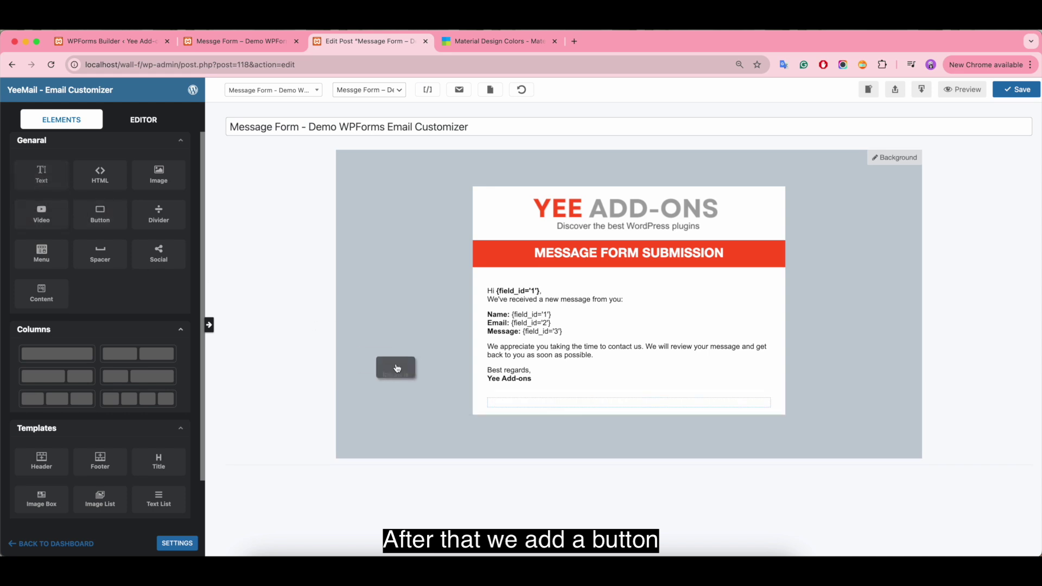
drag(100, 214, 616, 414)
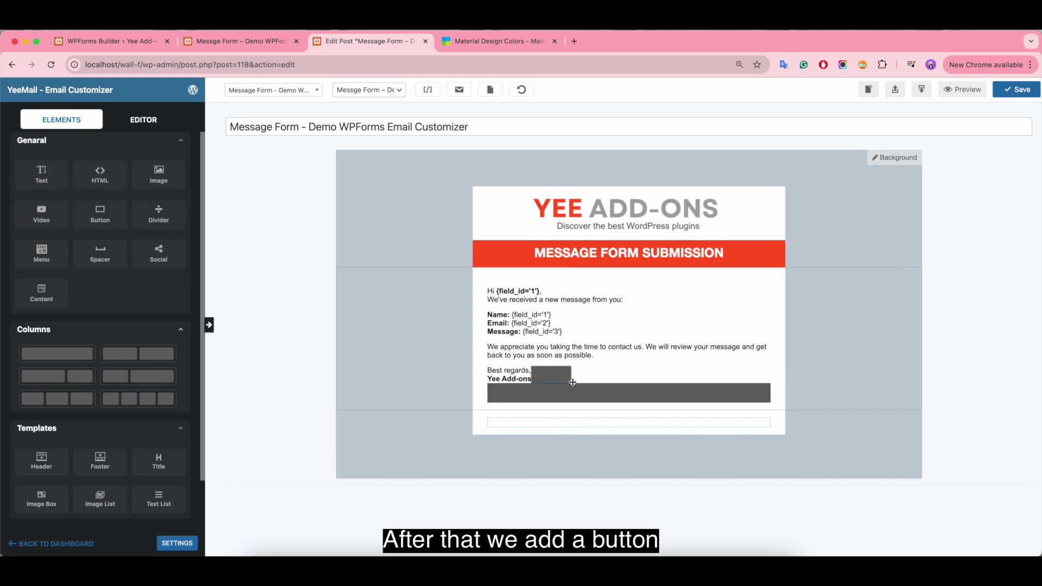
click(682, 412)
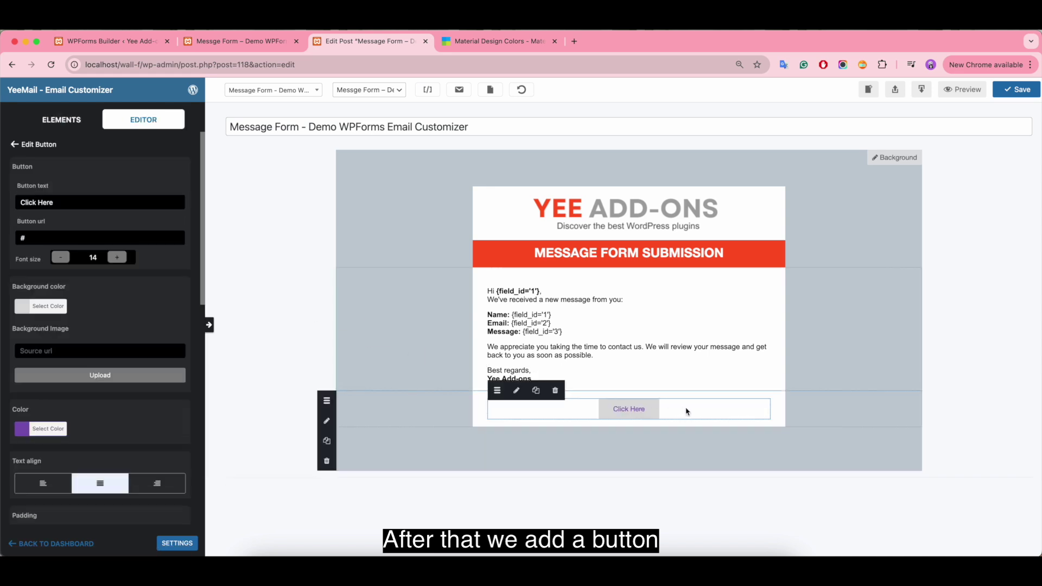
click(58, 206)
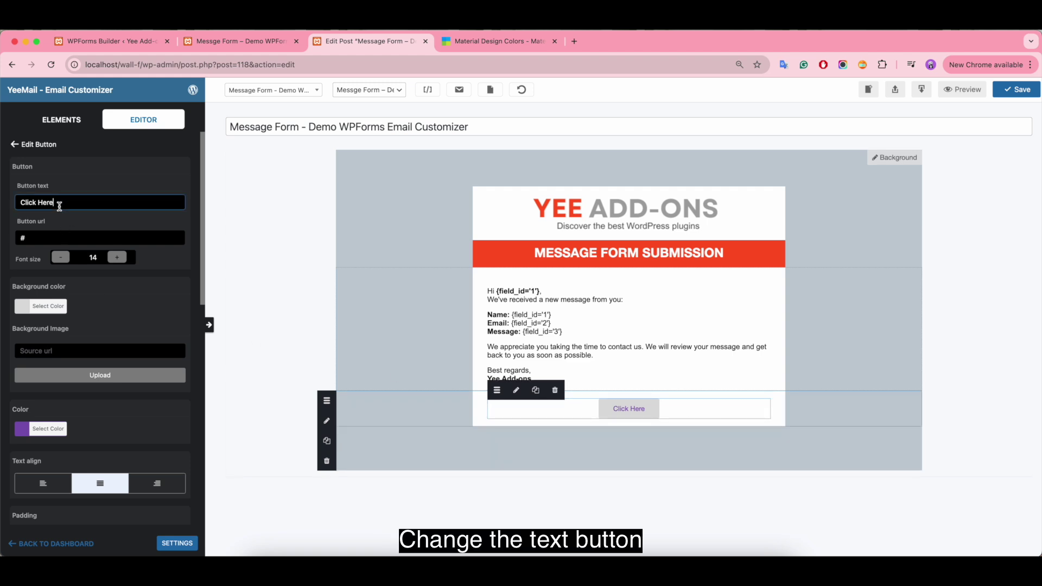
key(ctrl+a)
key(BackSpace)
text(VIEW PLUGINS)
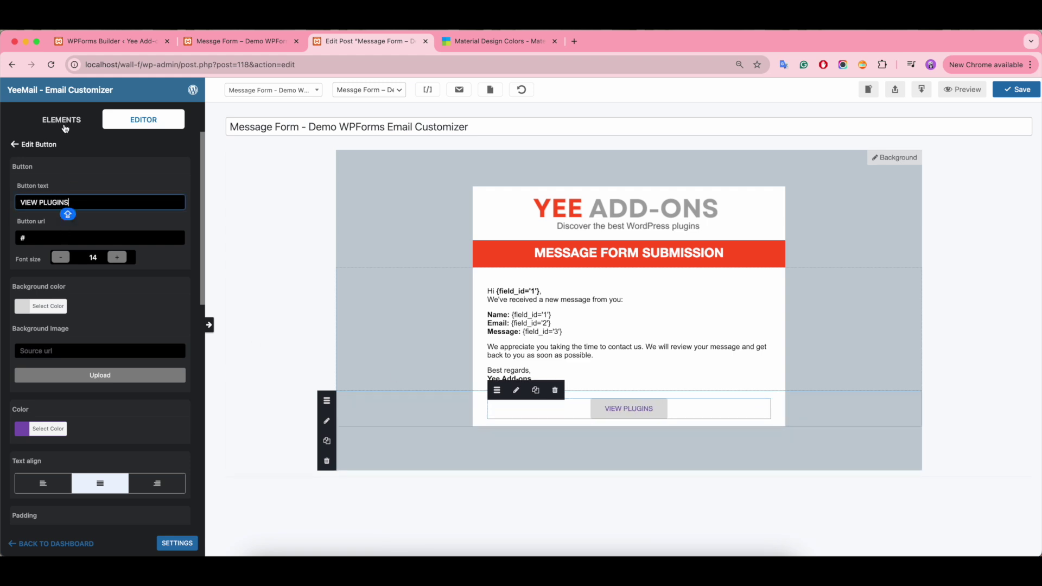
click(35, 236)
key(BackSpace)
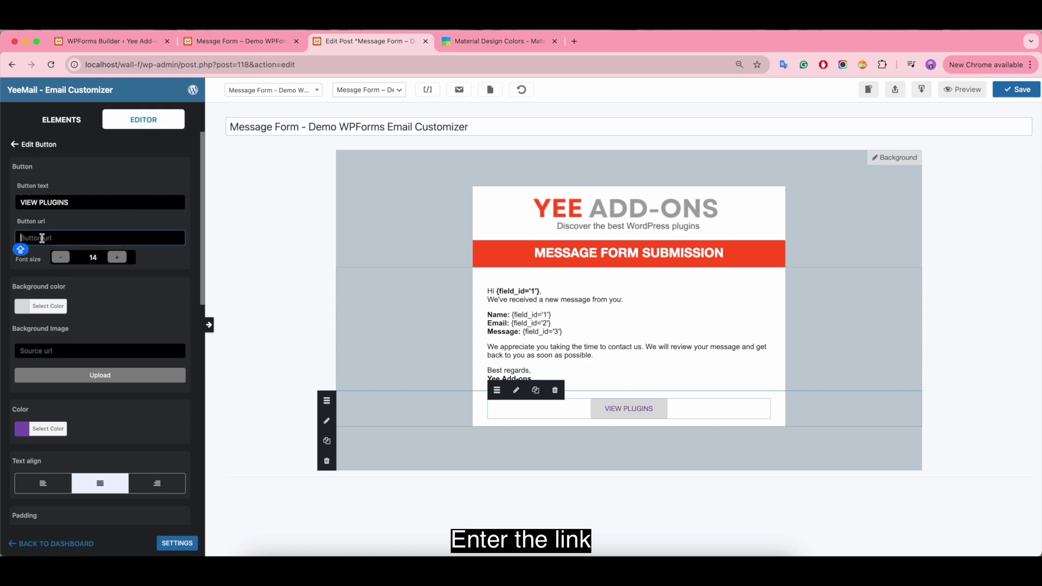
click(574, 41)
text(add-ons.org)
key(Return)
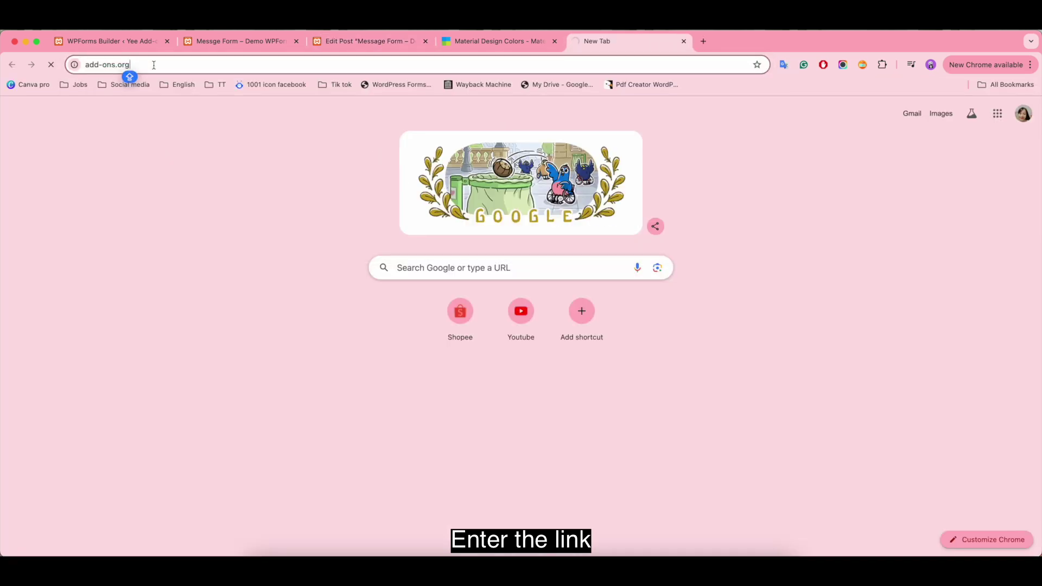
click(128, 65)
click(685, 40)
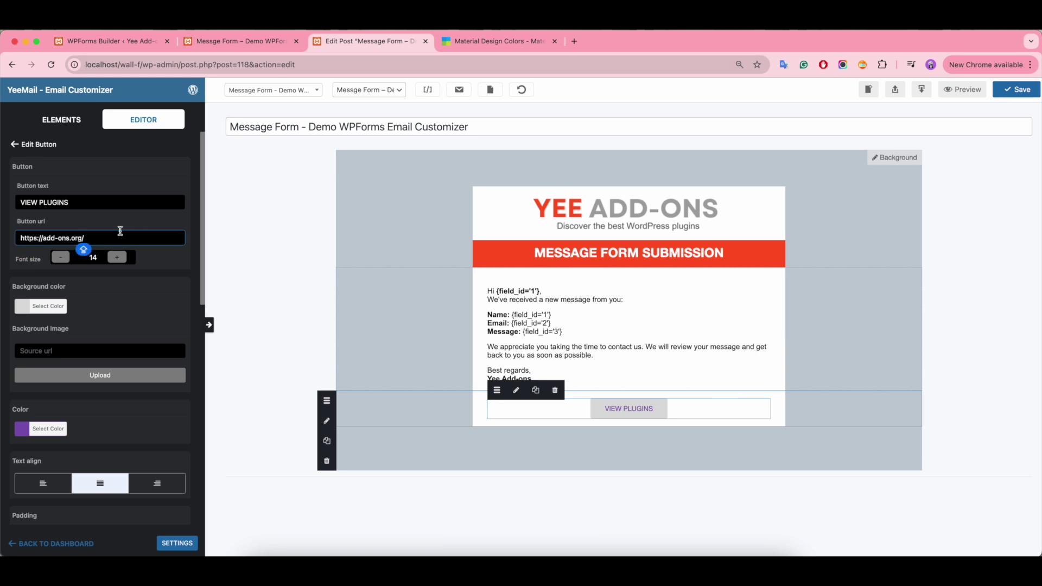
click(116, 258)
- Give the button a black background and #ff5722 orange-red text
click(22, 309)
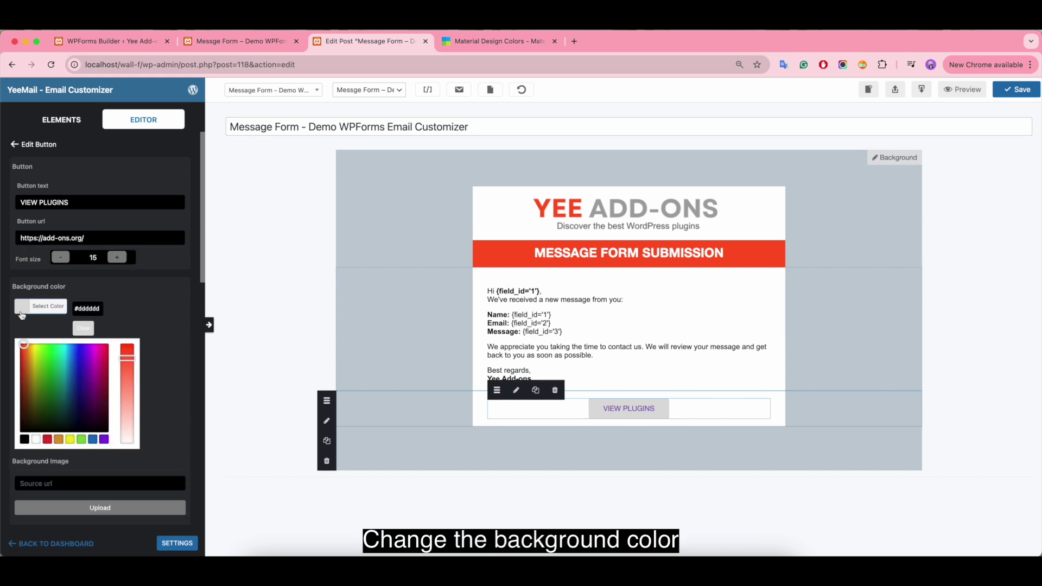
click(27, 440)
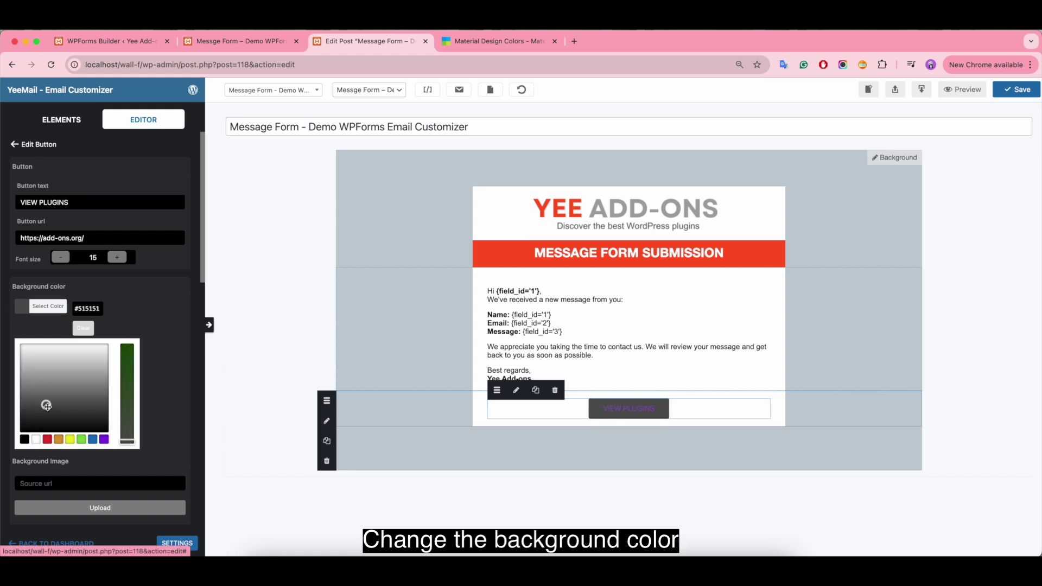
drag(85, 429, 106, 429)
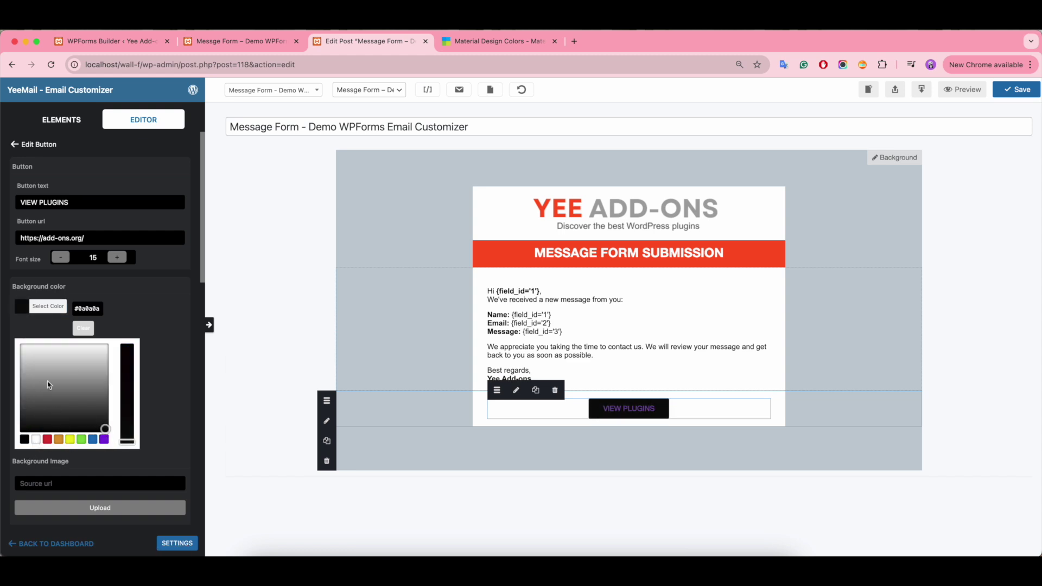
scroll(163, 388, down, 3)
click(24, 341)
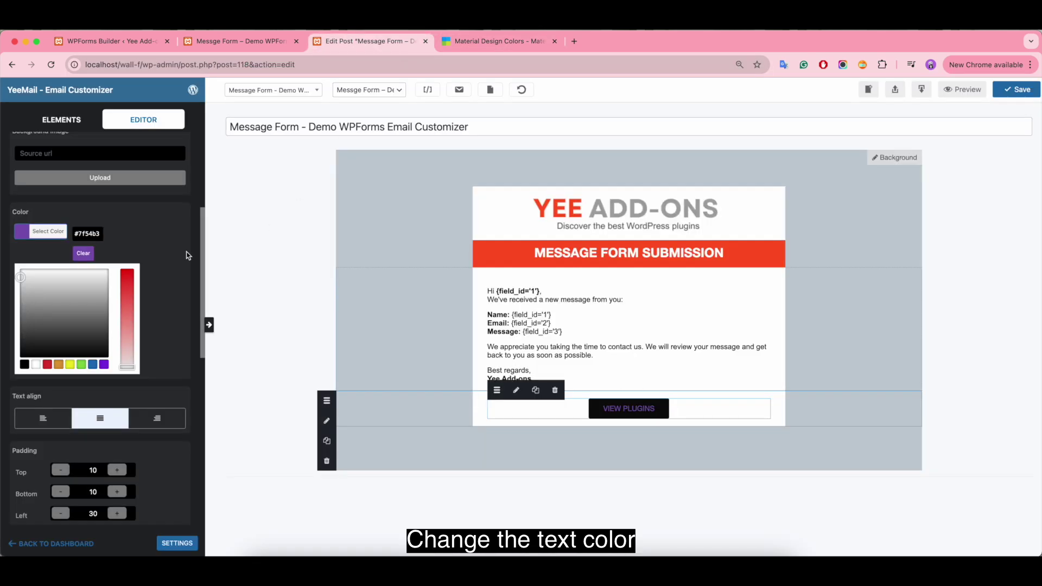
double_click(88, 234)
text(#ff5722)
click(171, 349)
scroll(170, 349, down, 4)
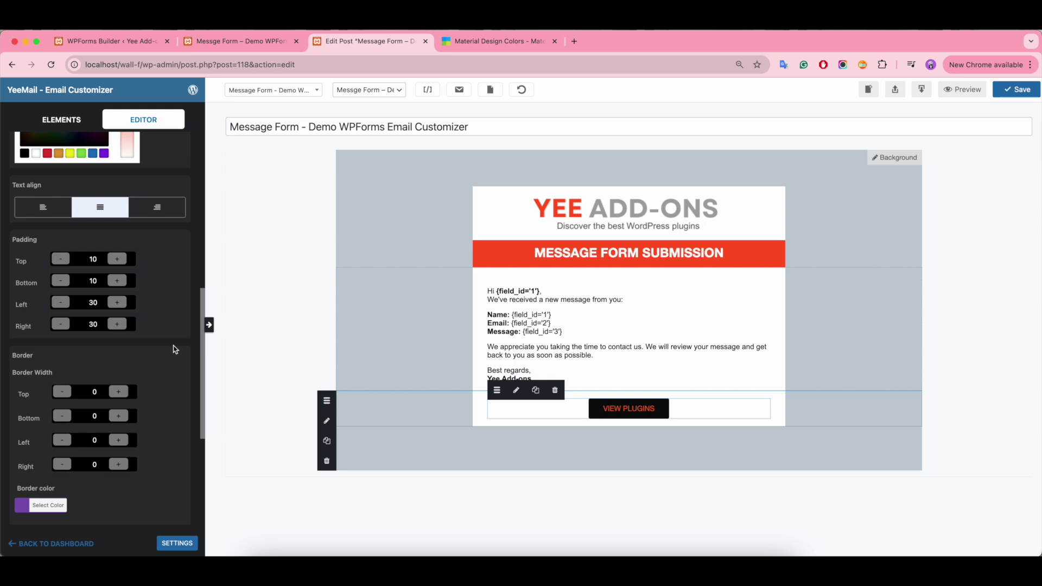
scroll(172, 350, down, 2)
scroll(173, 349, down, 2)
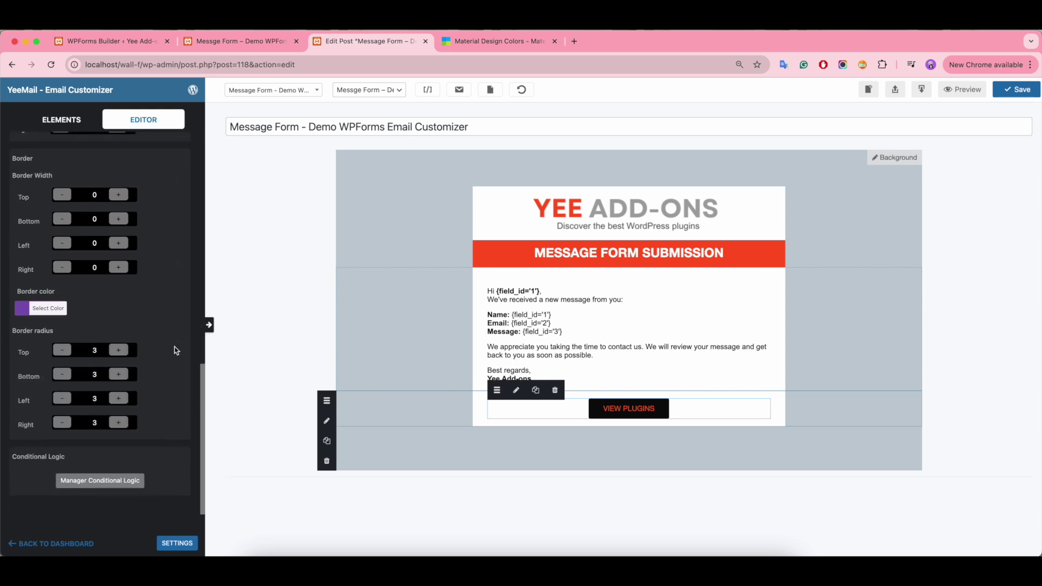
- Set all four border widths to 2 with the orange border preset
double_click(95, 194)
text(2)
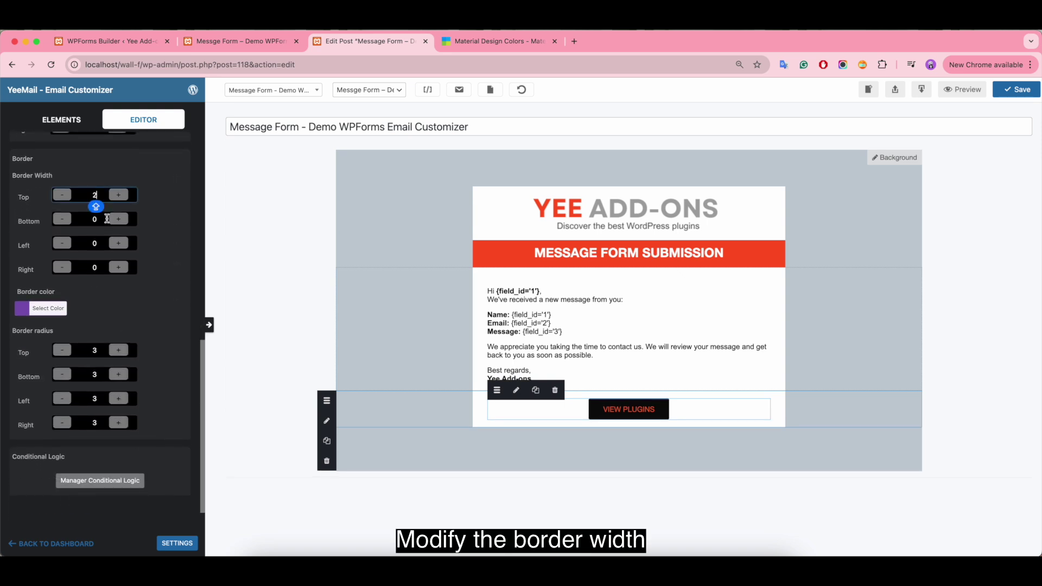
double_click(95, 219)
text(2)
double_click(95, 243)
text(2)
double_click(95, 267)
text(2)
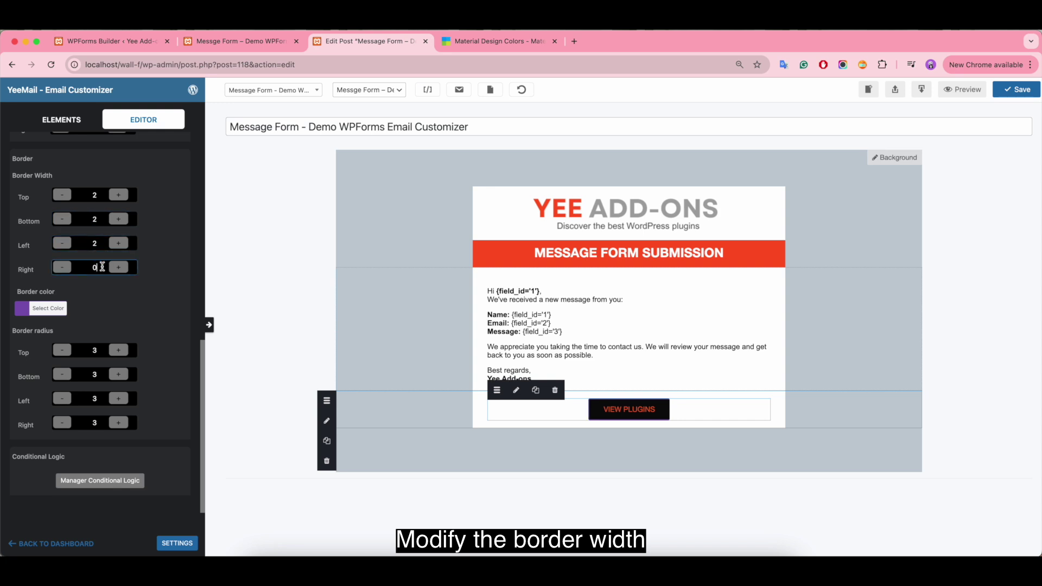
click(23, 310)
click(57, 442)
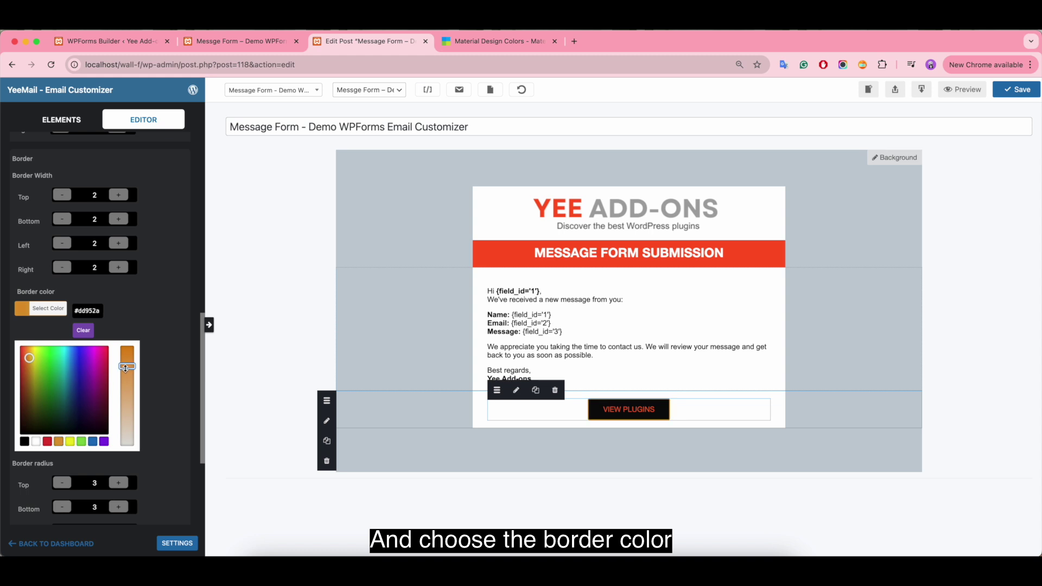
scroll(160, 411, down, 5)
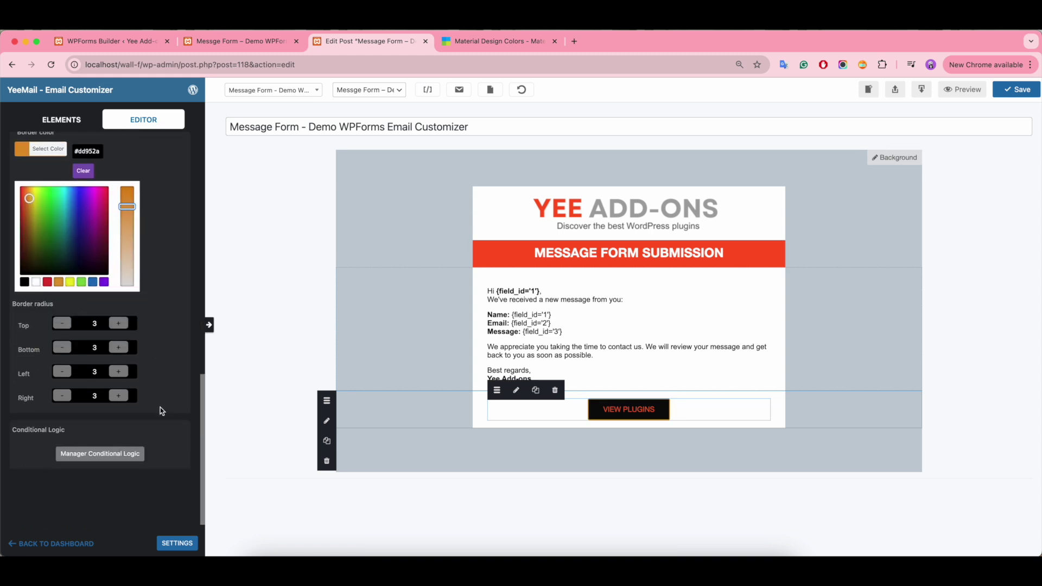
- Round all four button corners to radius 10
click(97, 327)
key(BackSpace)
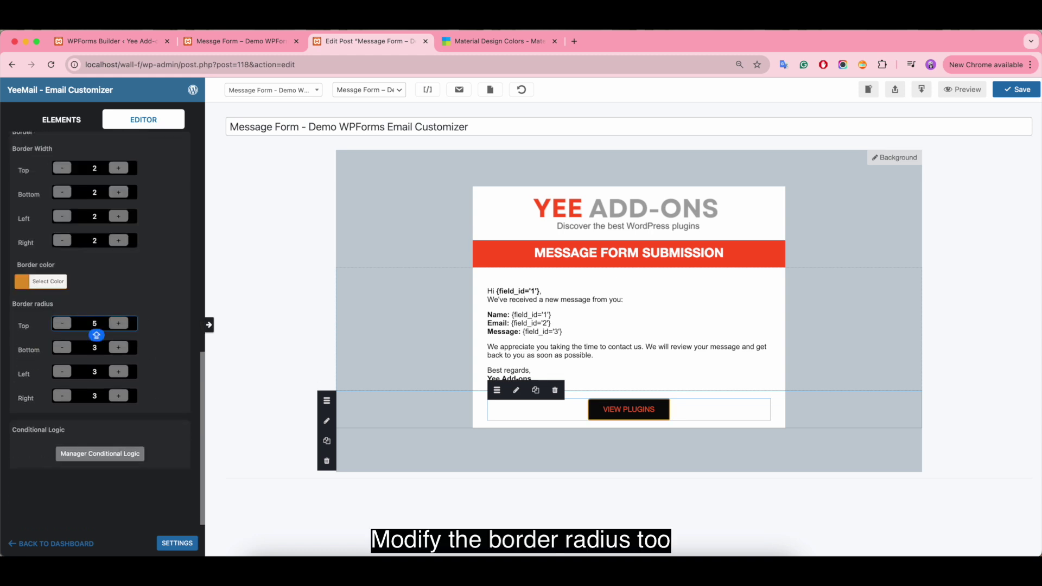
text(10)
click(95, 347)
key(BackSpace)
text(10)
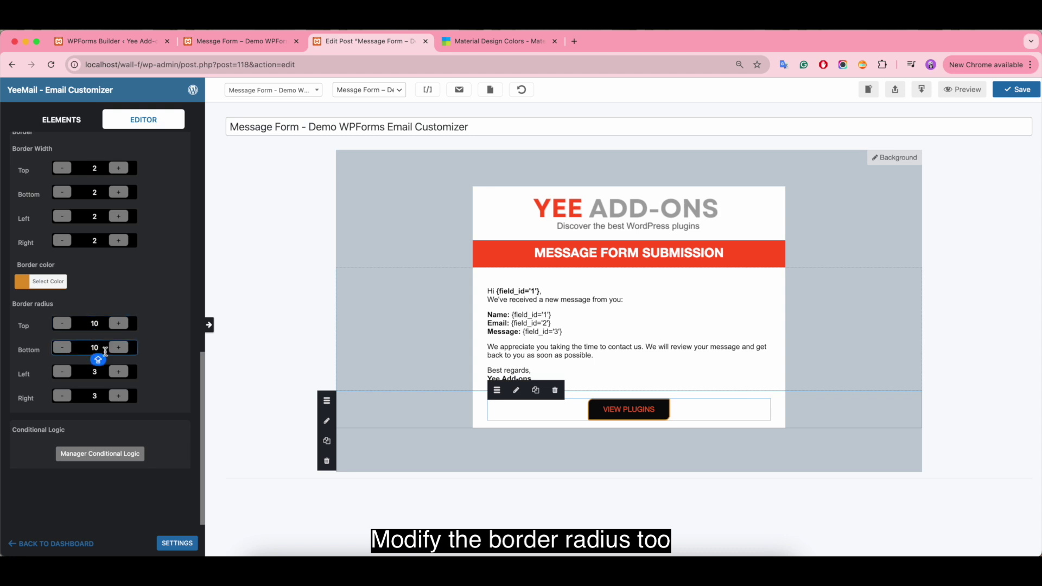
click(101, 373)
click(95, 396)
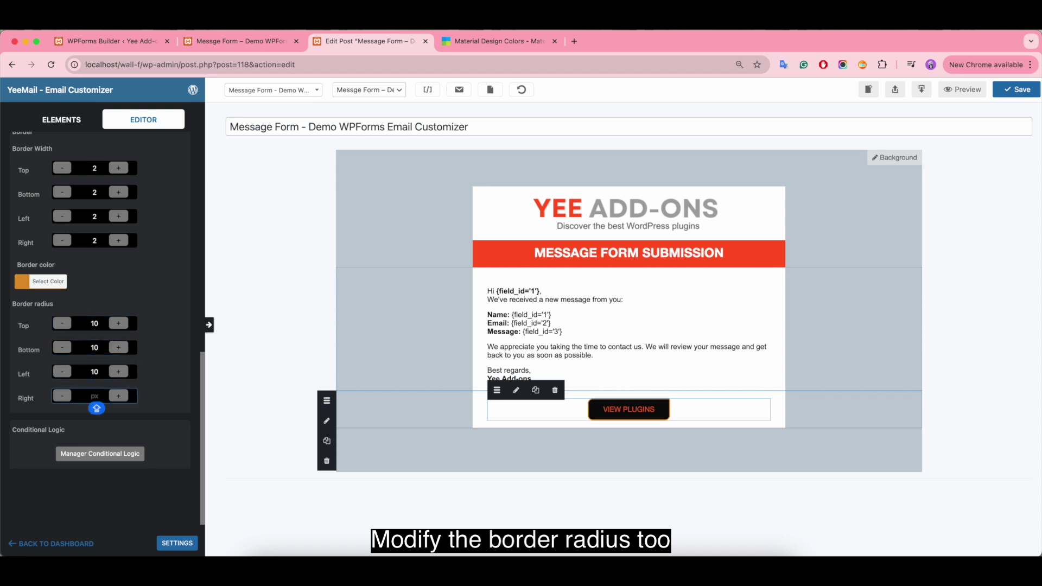
key(BackSpace)
text(10)
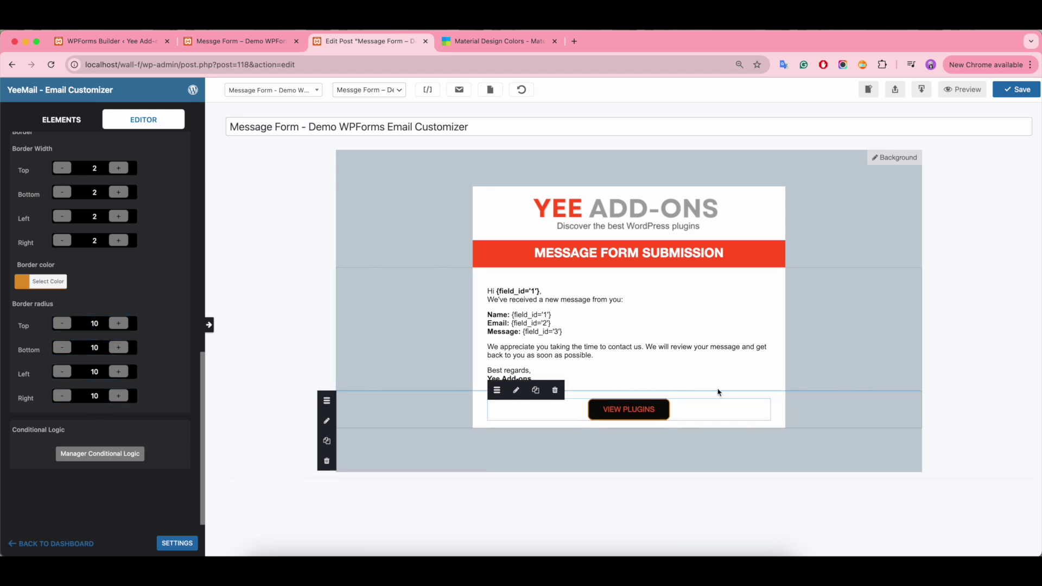
click(480, 386)
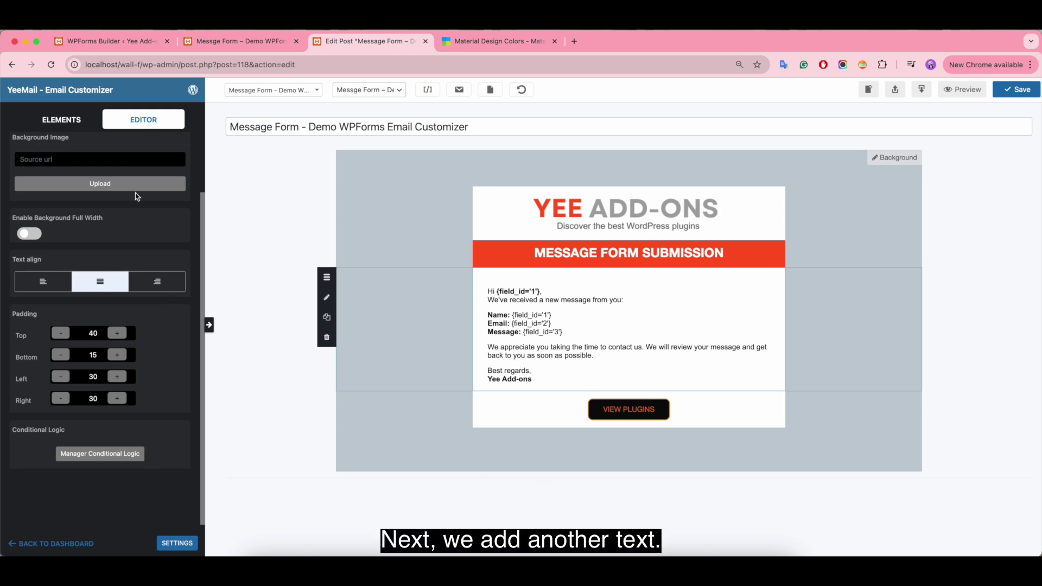
- Add a Text block below VIEW PLUGINS with column padding top and bottom 5
click(61, 120)
mouse_move(42, 163)
mouse_down()
mouse_move(234, 398)
mouse_move(575, 444)
mouse_up()
click(480, 442)
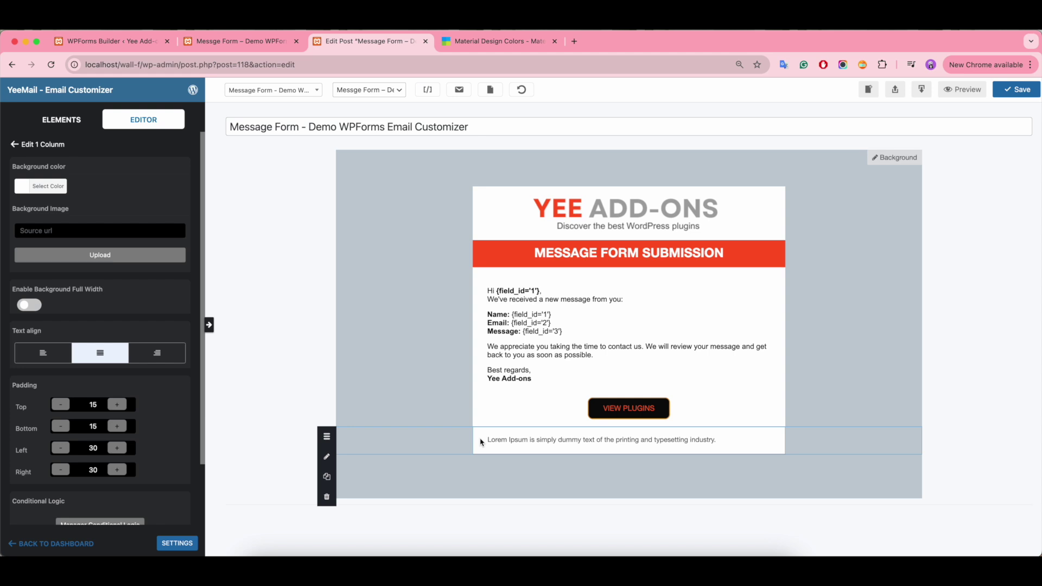
click(92, 404)
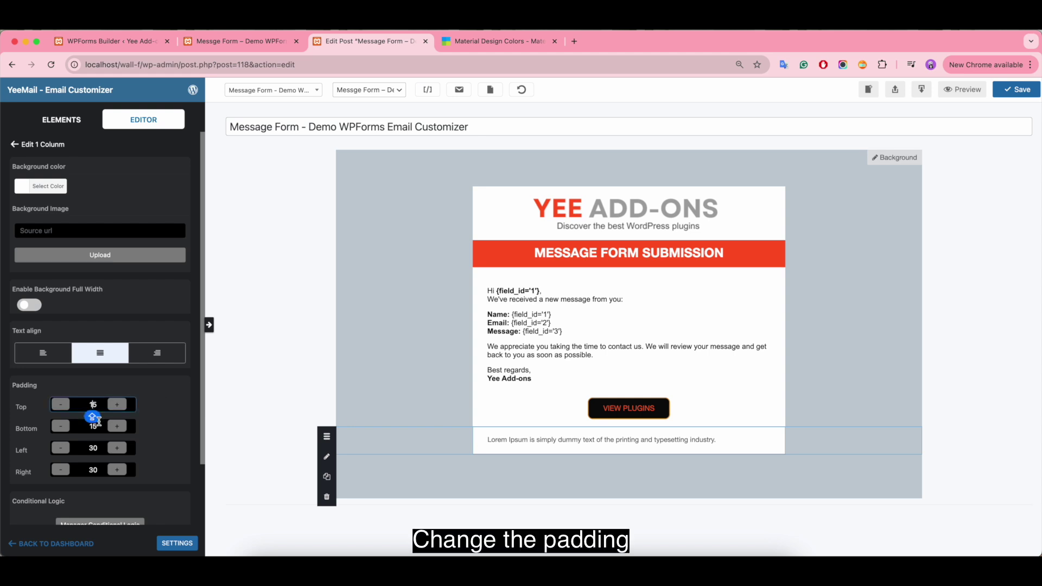
key(BackSpace)
click(97, 426)
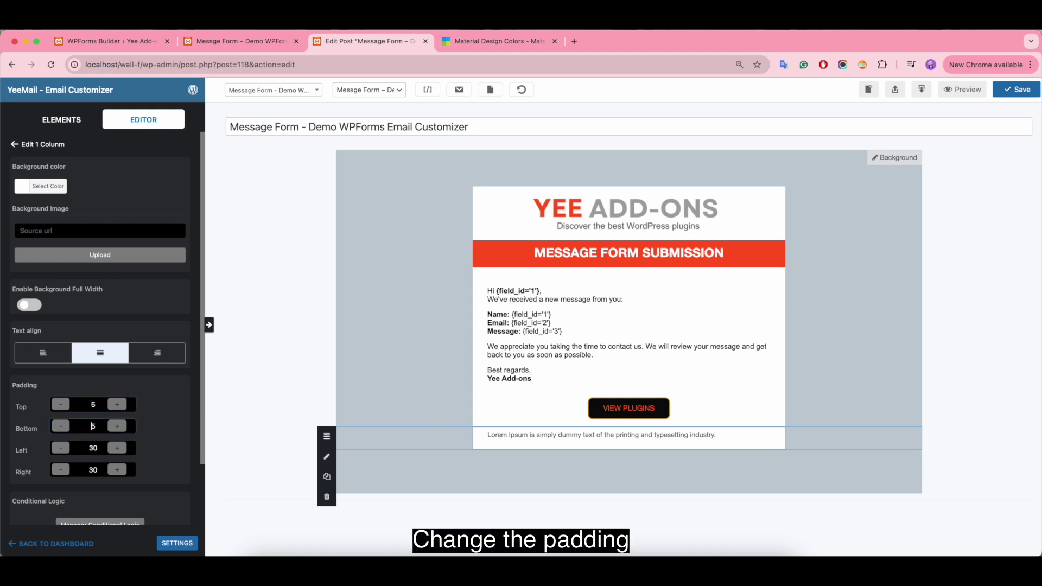
key(BackSpace)
- Replace the Lorem Ipsum placeholder with the pasted thank-you footer text
click(570, 435)
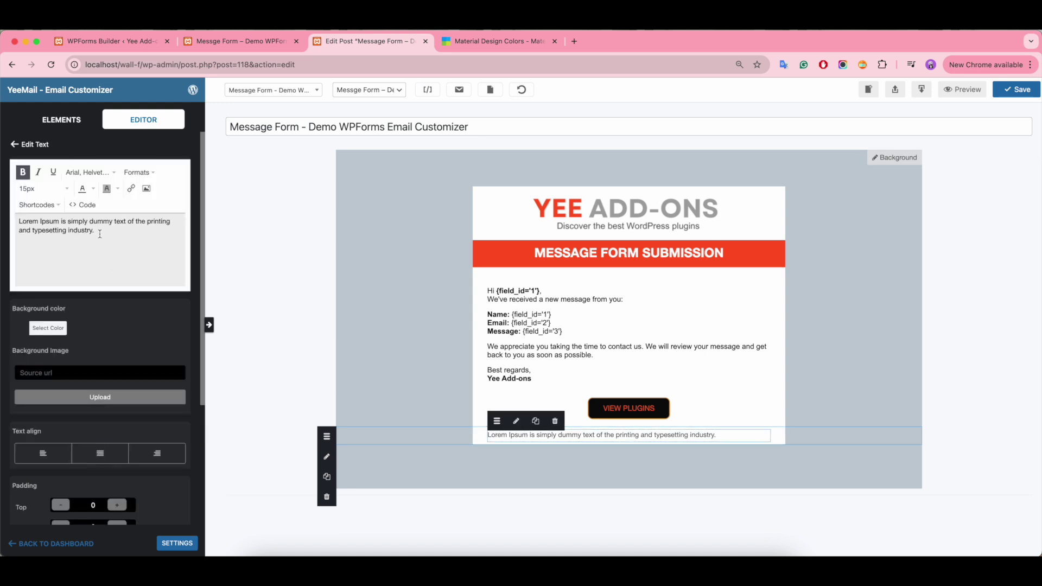
key(ctrl+a)
key(BackSpace)
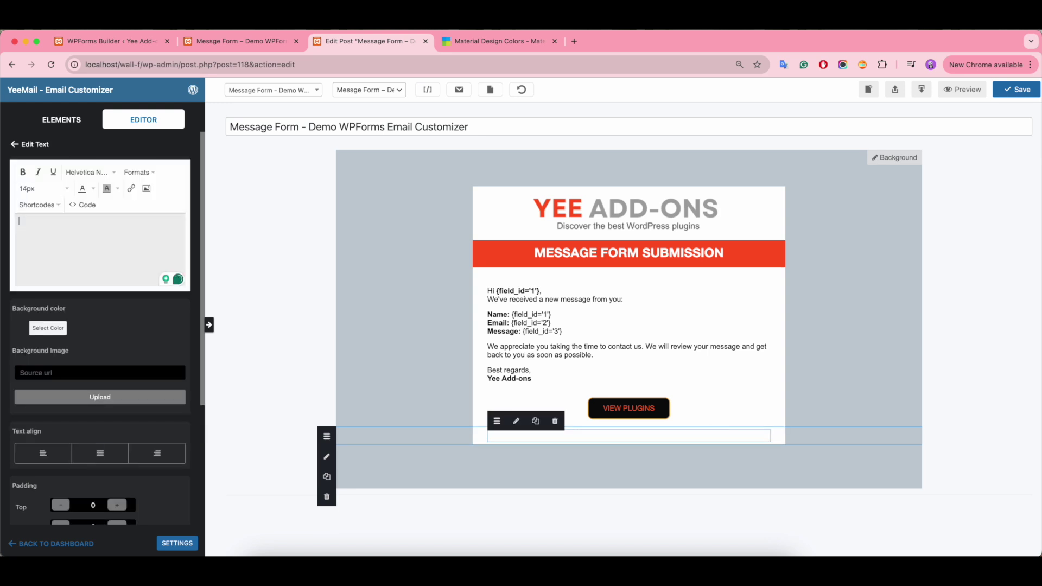
key(ctrl+v)
- Make the whole footer text 15px and black
key(ctrl+a)
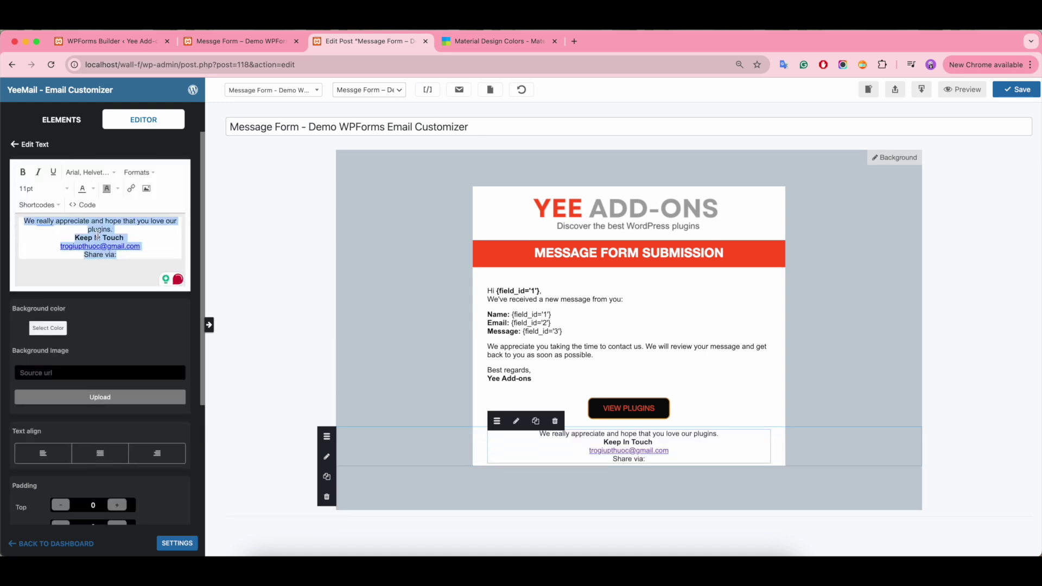
click(40, 188)
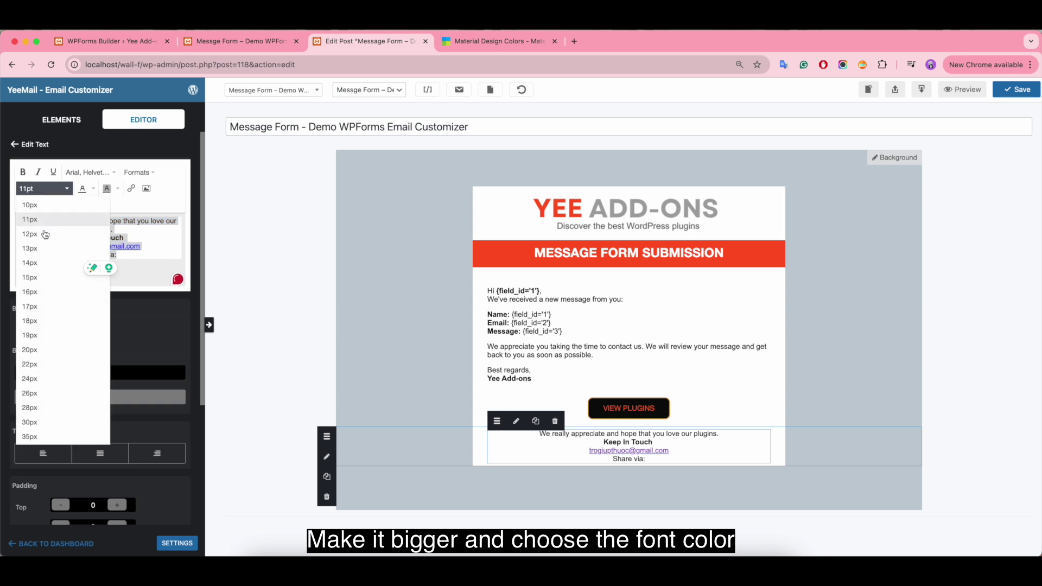
click(42, 282)
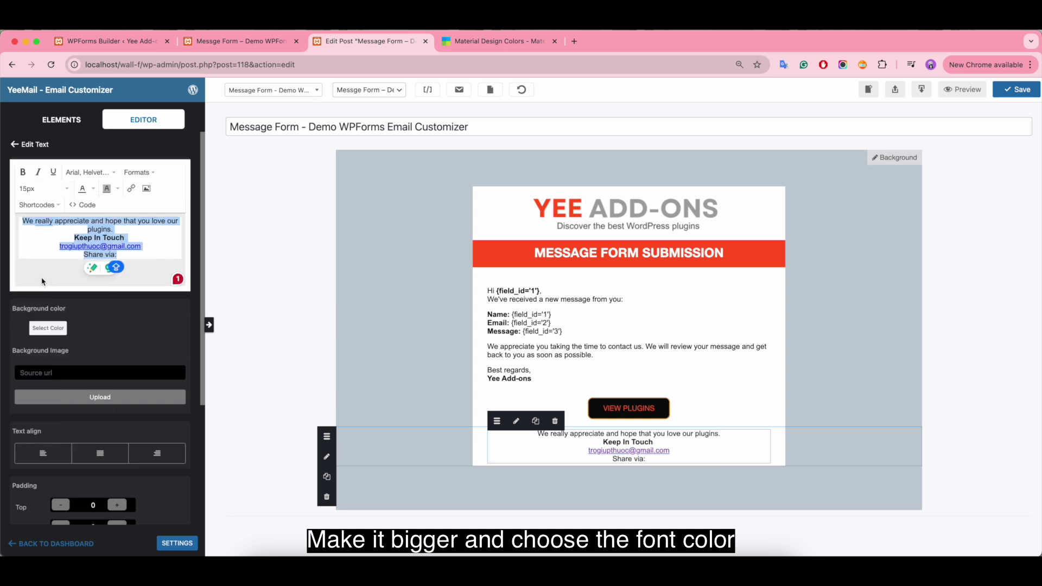
click(94, 189)
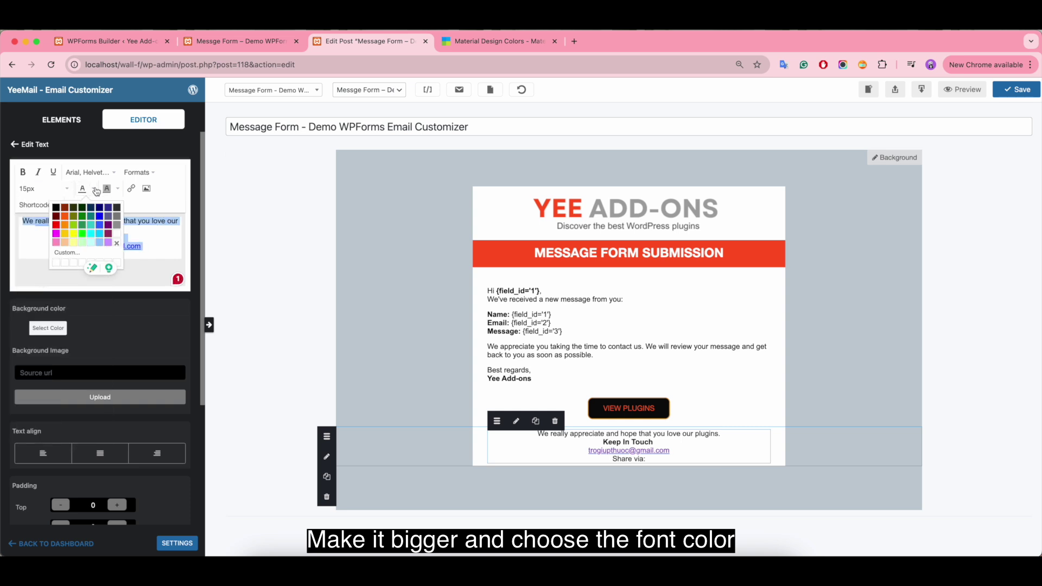
click(54, 209)
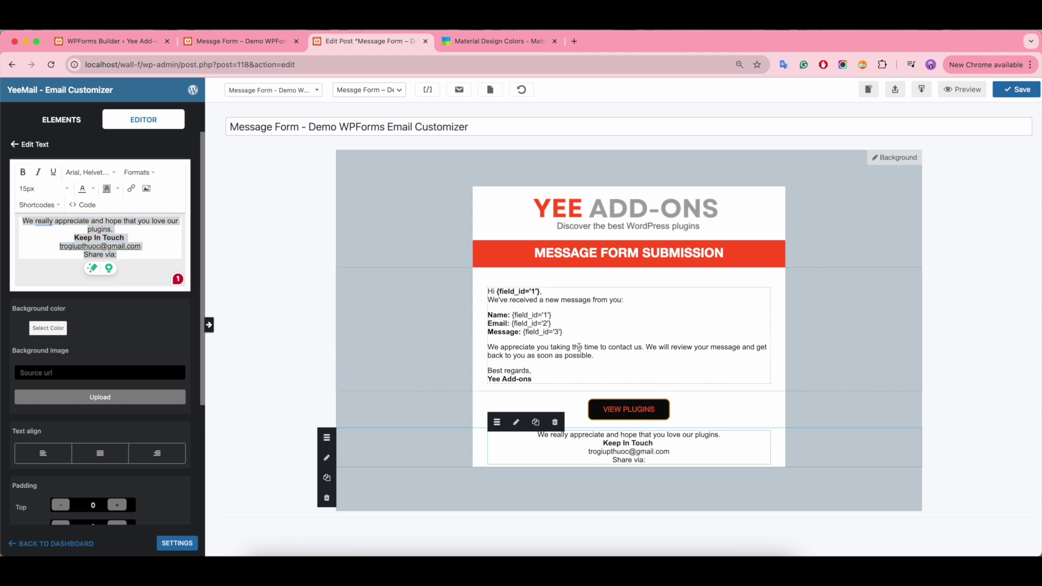
click(557, 342)
click(558, 431)
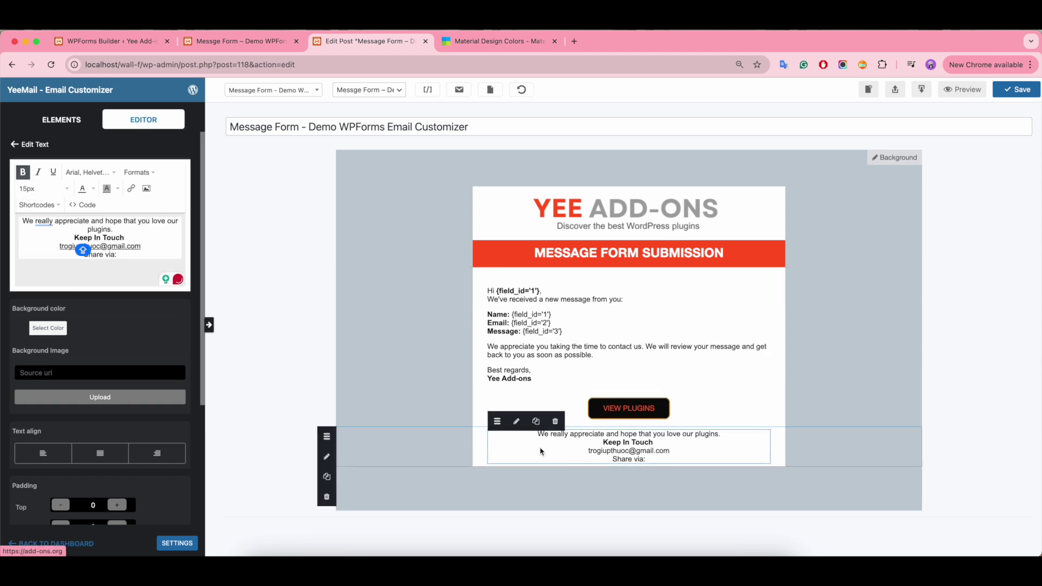
click(484, 445)
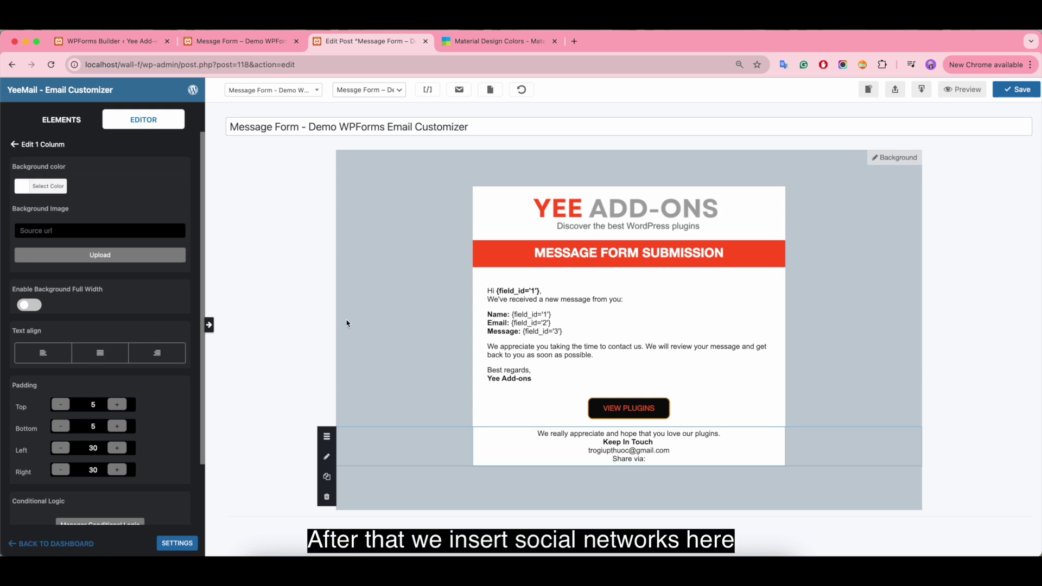
- Add a Social icons row below 'Share via:'
click(61, 120)
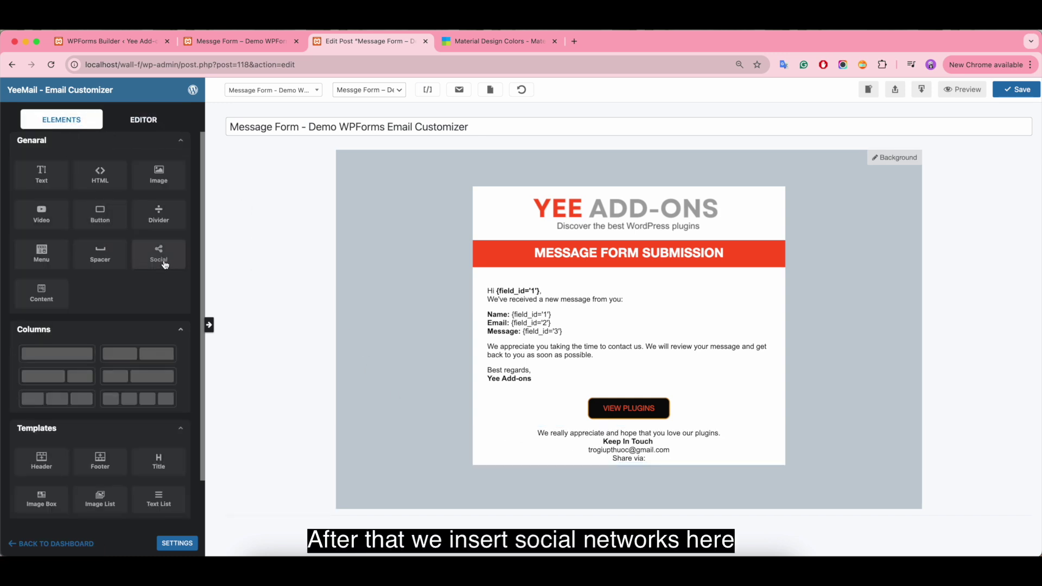
drag(163, 262, 578, 461)
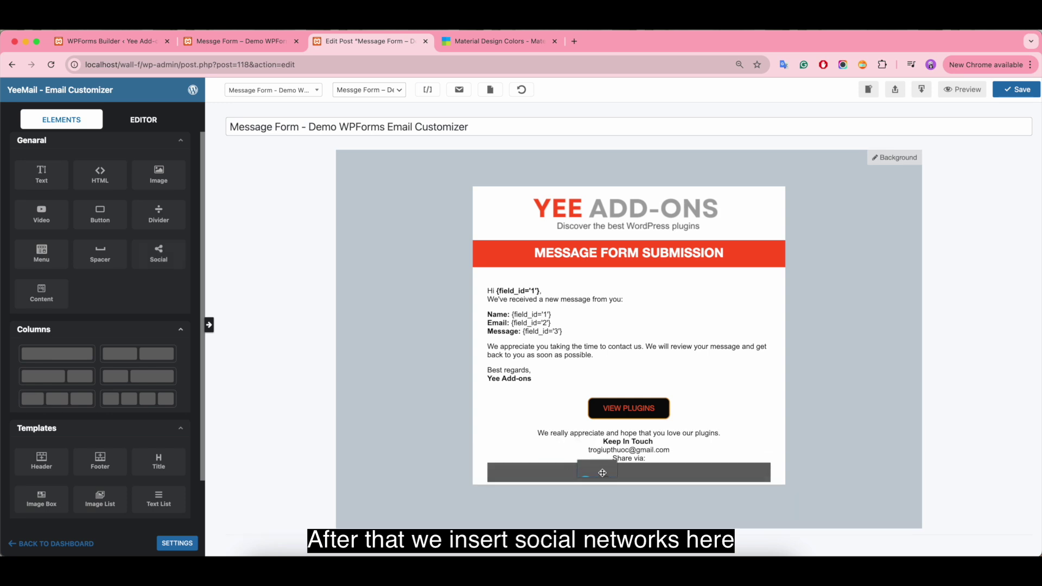
click(654, 476)
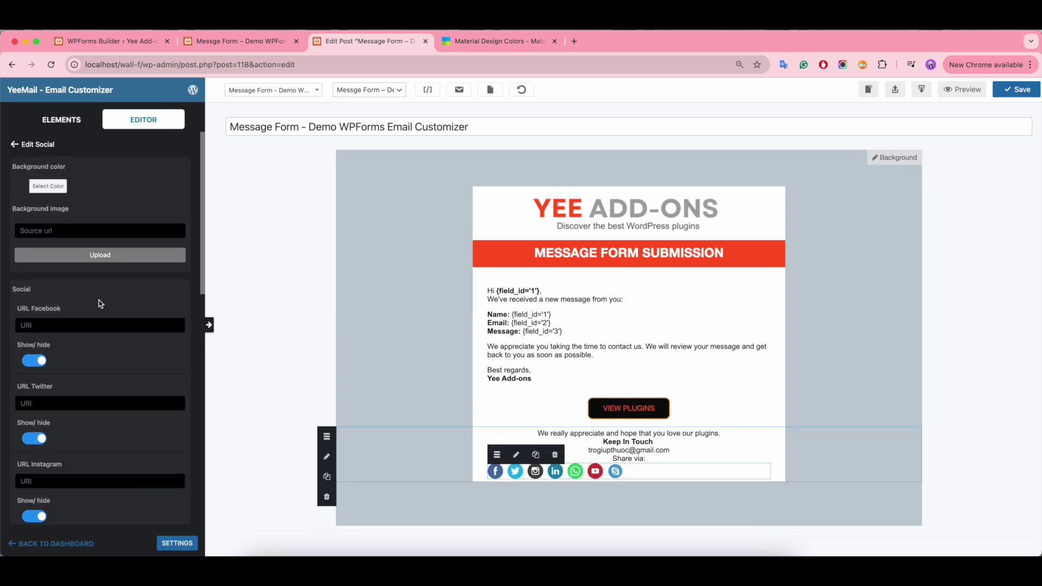
scroll(105, 295, down, 1)
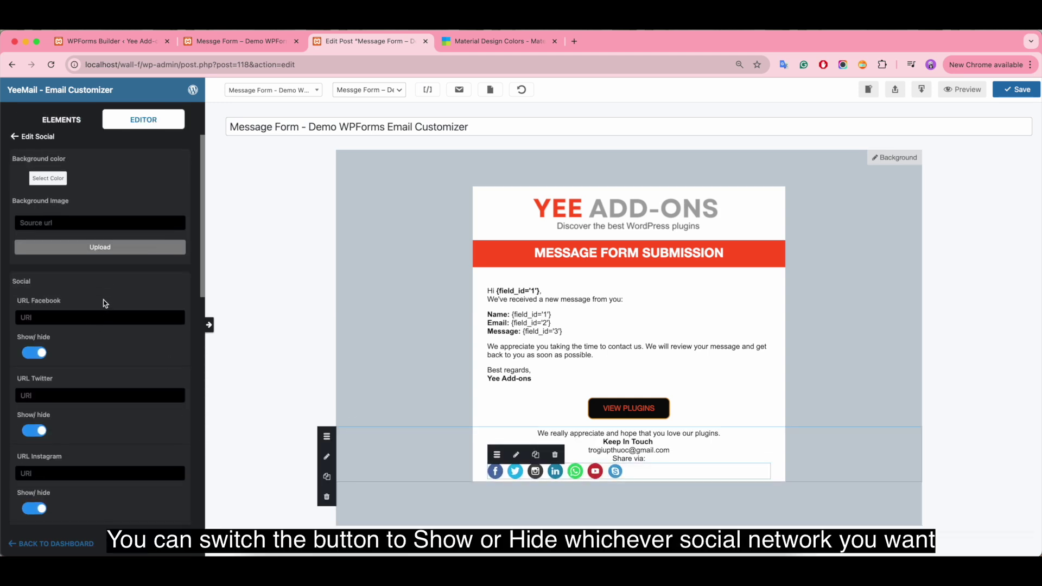
scroll(103, 299, down, 1)
scroll(97, 306, down, 1)
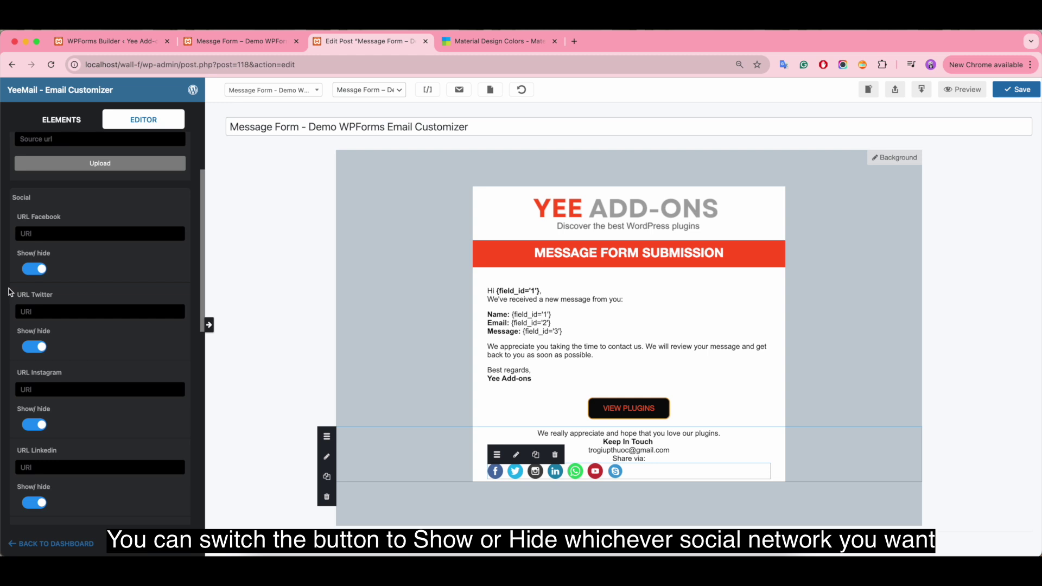
- Hide the Twitter and LinkedIn icons and centre the remaining share icons
click(32, 347)
click(28, 505)
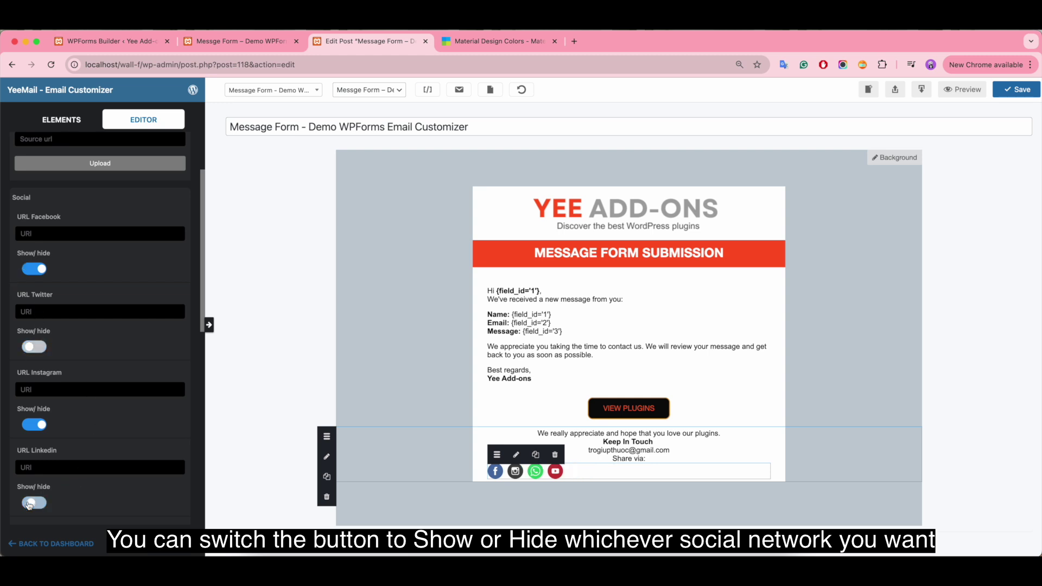
scroll(122, 381, down, 1)
scroll(122, 379, down, 1)
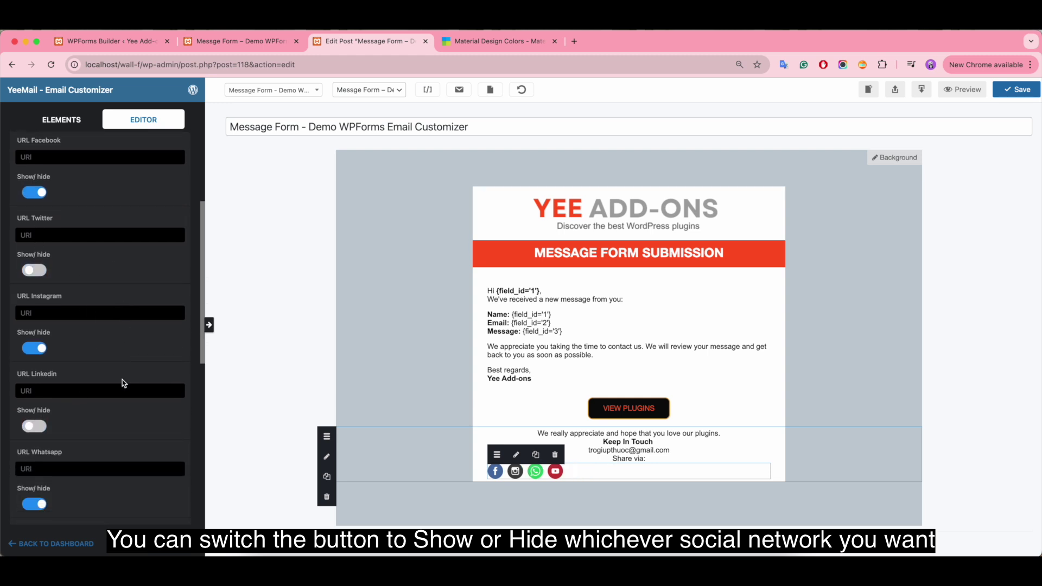
scroll(65, 435, down, 3)
scroll(142, 367, up, 2)
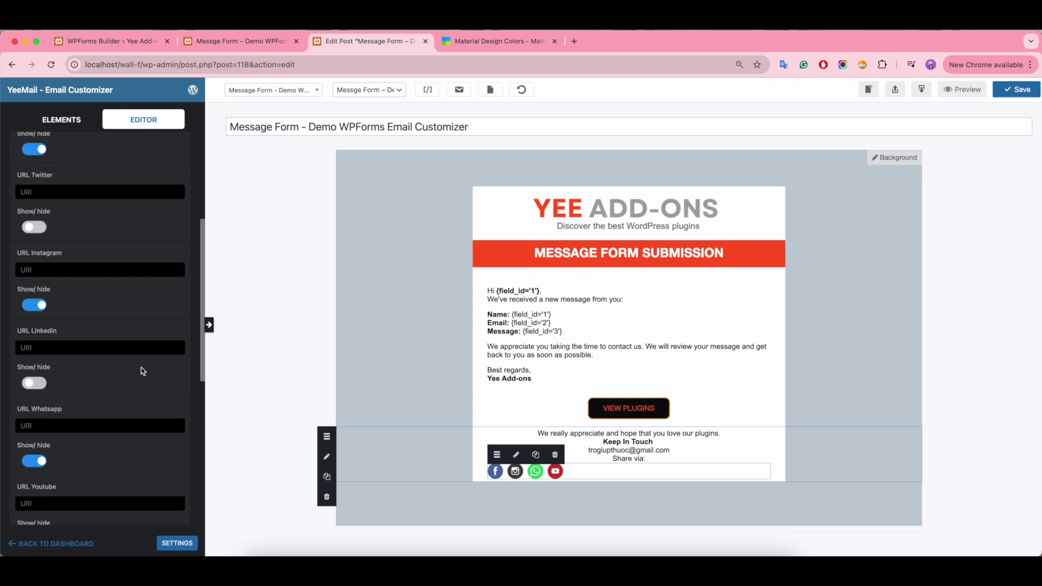
scroll(141, 367, up, 2)
scroll(140, 367, up, 2)
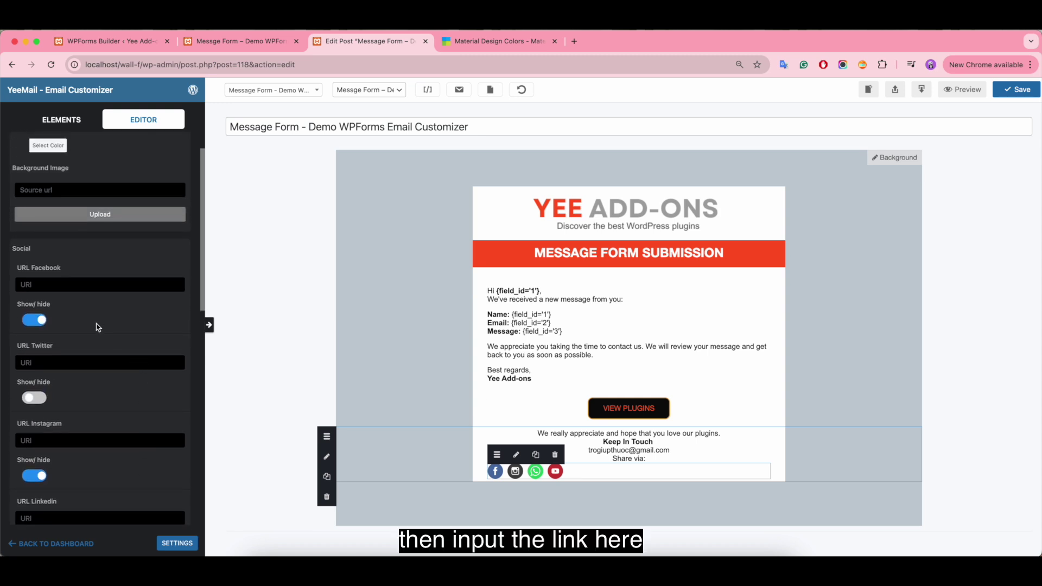
click(60, 362)
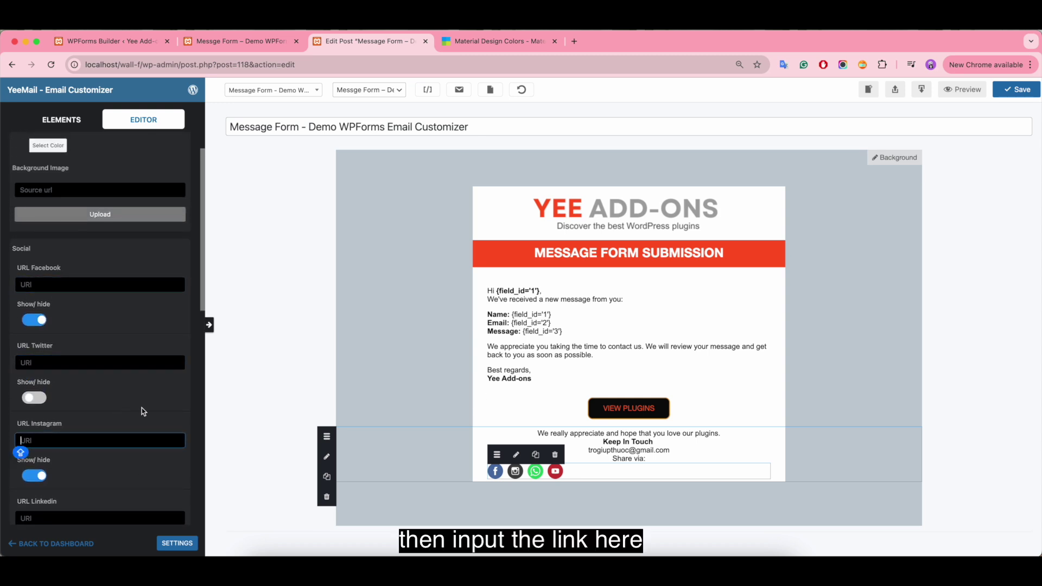
scroll(117, 416, down, 2)
scroll(117, 416, down, 6)
scroll(117, 416, down, 2)
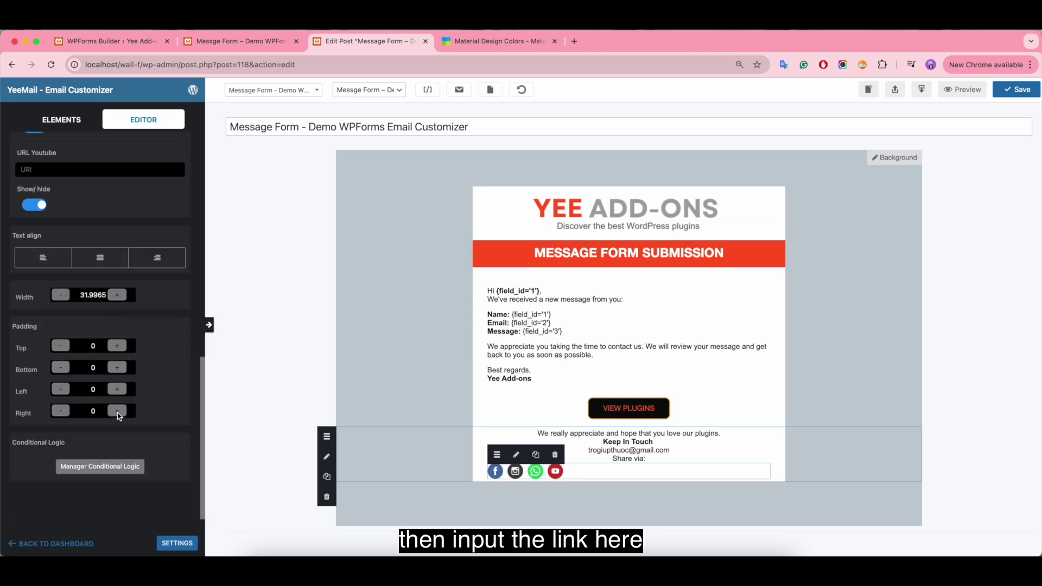
click(99, 247)
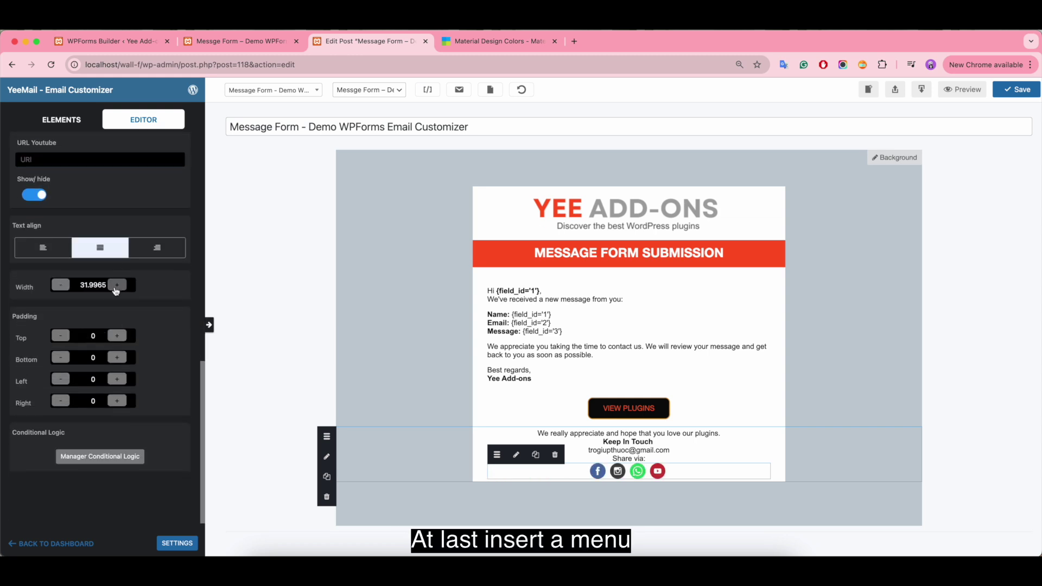
click(117, 286)
- Add a one-column row below the share icons with a Menu element in it
click(799, 369)
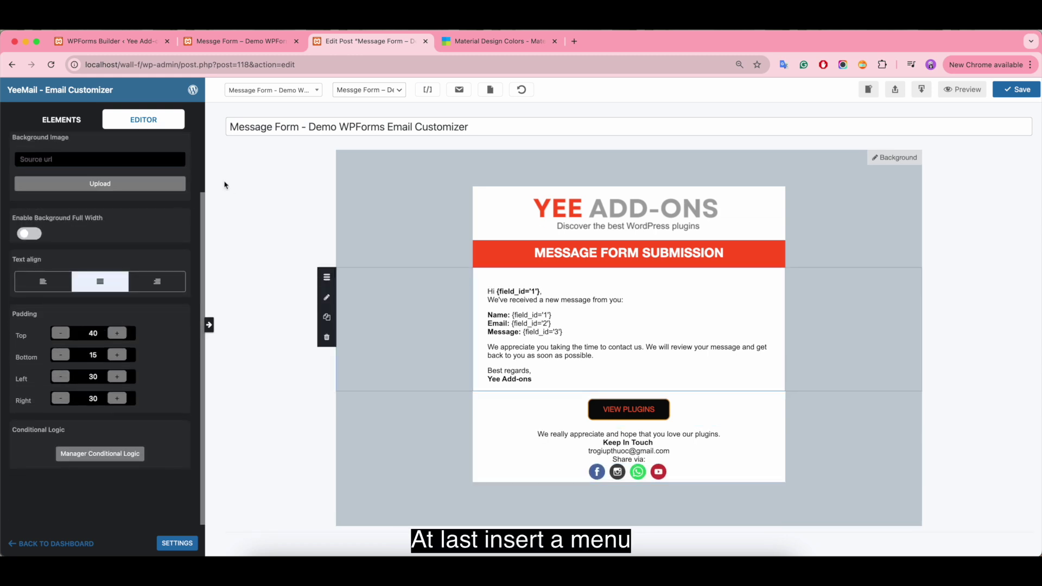
click(62, 119)
scroll(122, 253, up, 2)
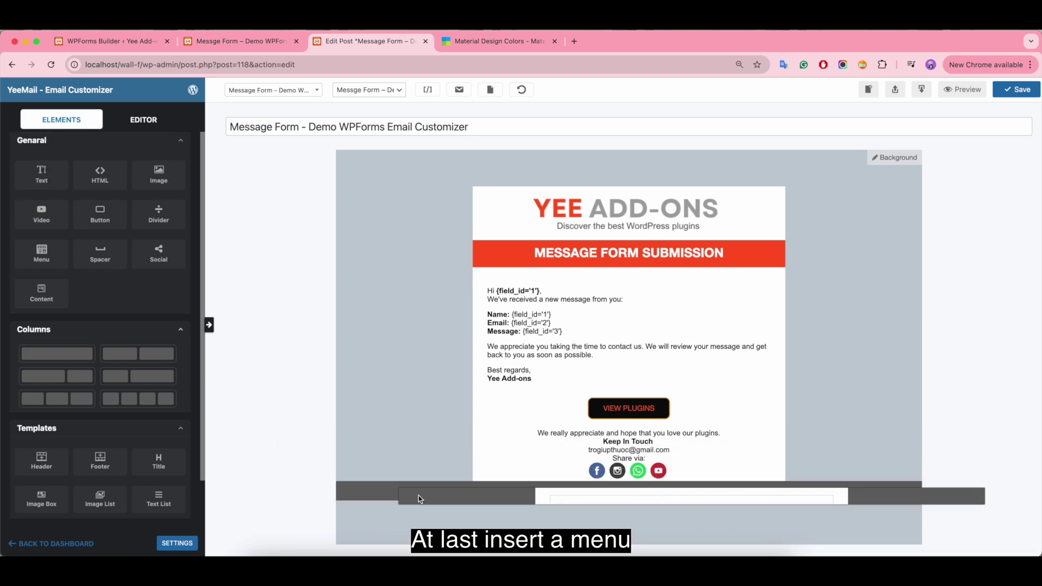
drag(44, 356, 421, 493)
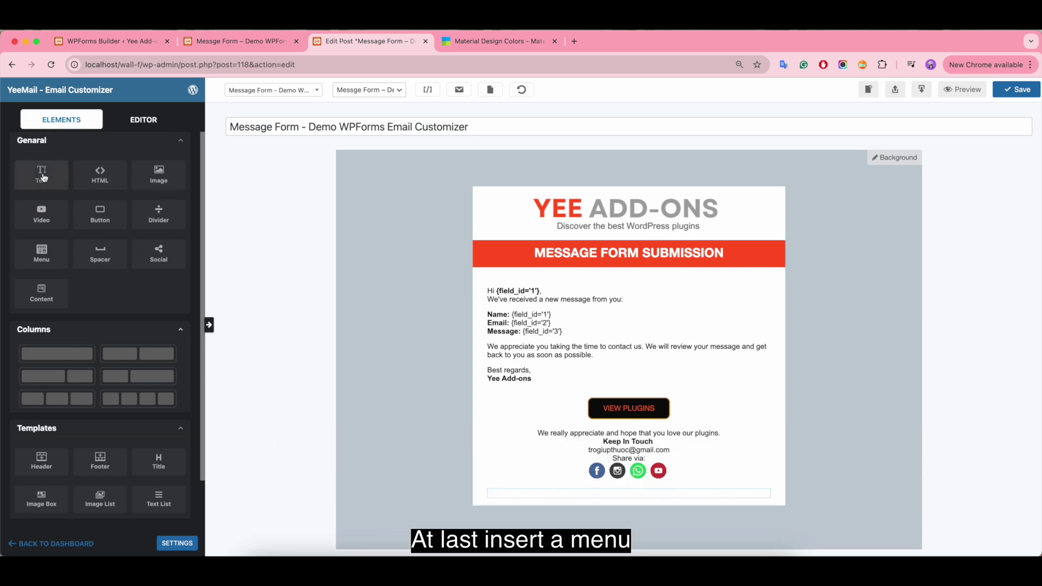
drag(42, 252, 549, 508)
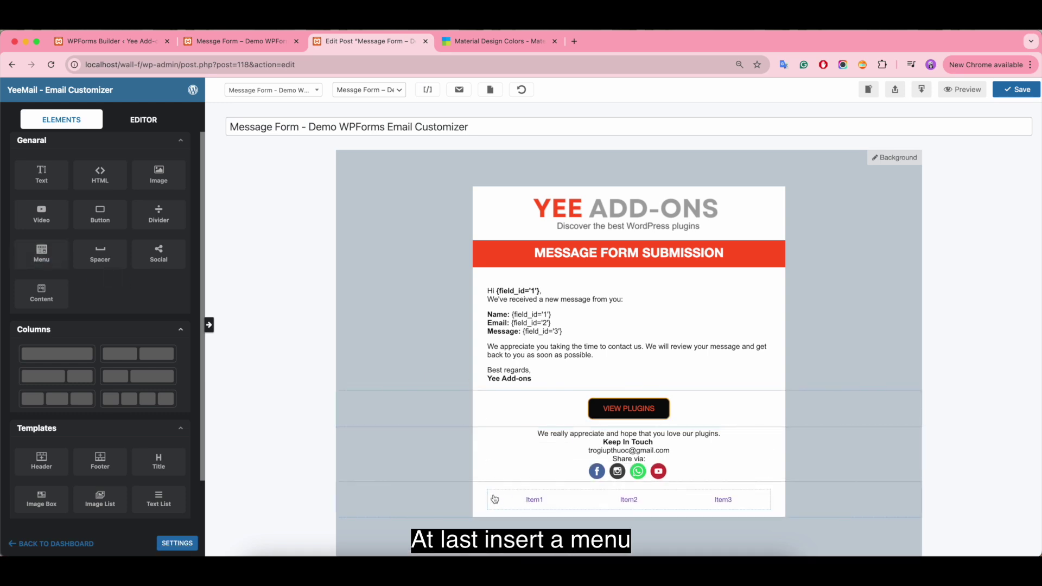
- Set the menu row's top and bottom padding to 5
click(494, 500)
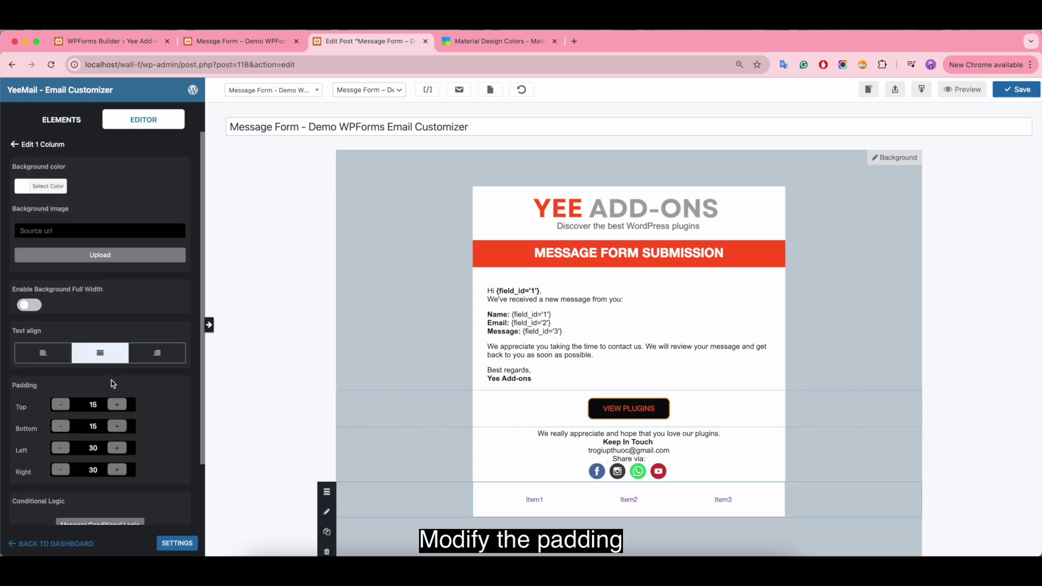
click(94, 407)
key(BackSpace)
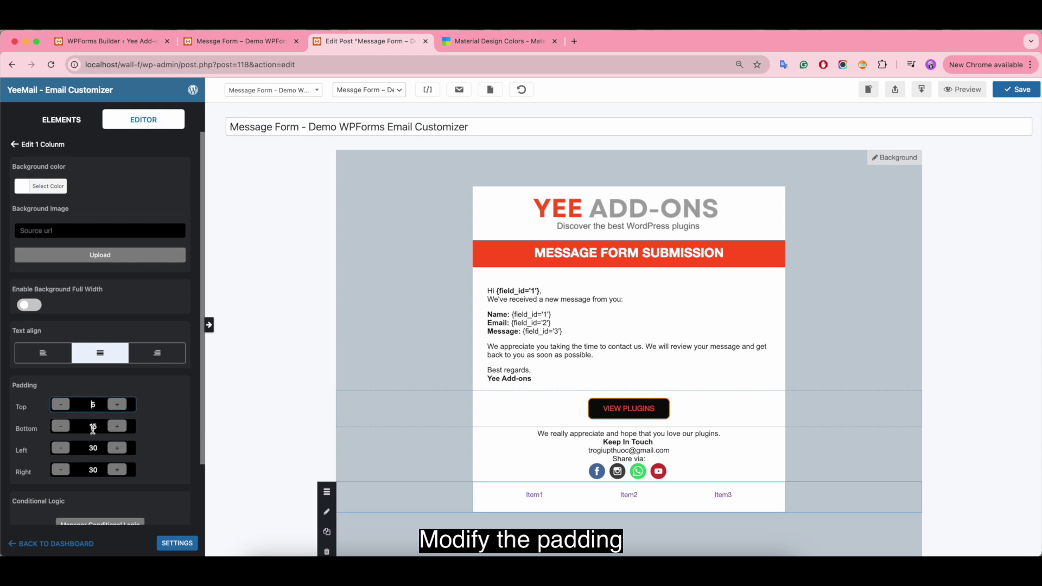
click(93, 428)
key(BackSpace)
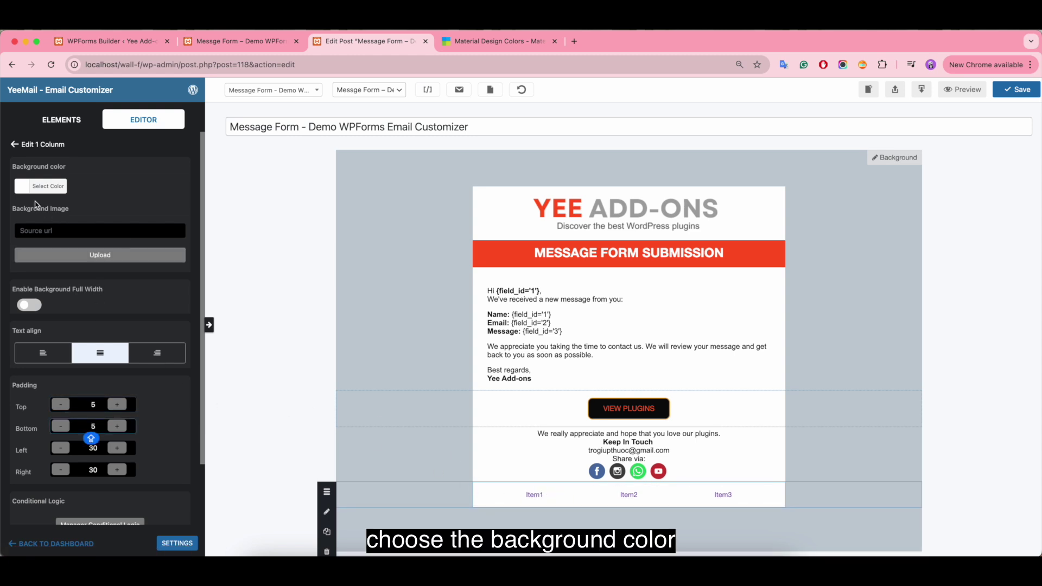
- Copy #ff5722 from the Material palette and apply it as the menu row background
click(25, 190)
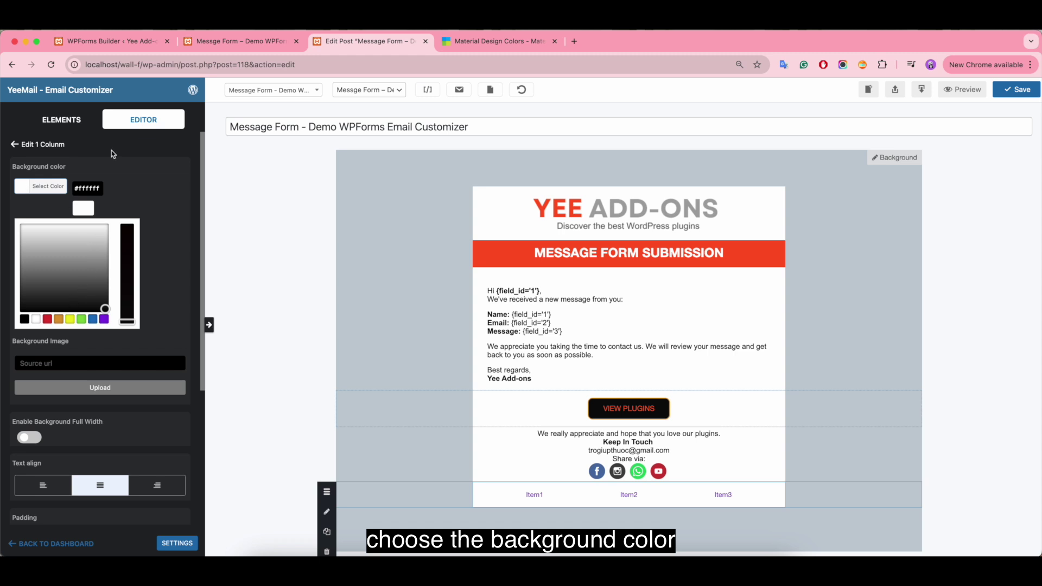
click(496, 42)
click(706, 234)
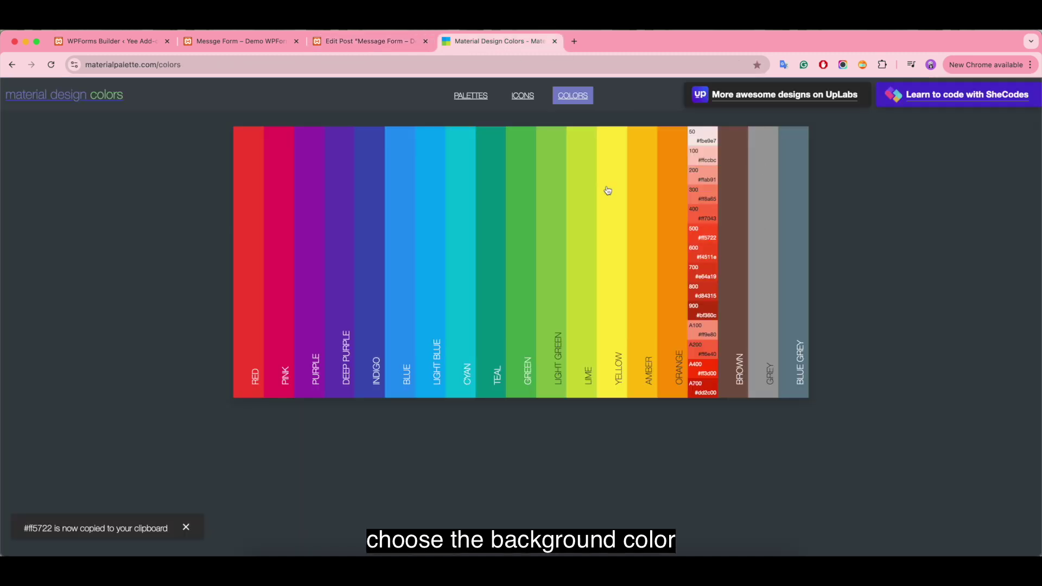
click(370, 41)
triple_click(88, 188)
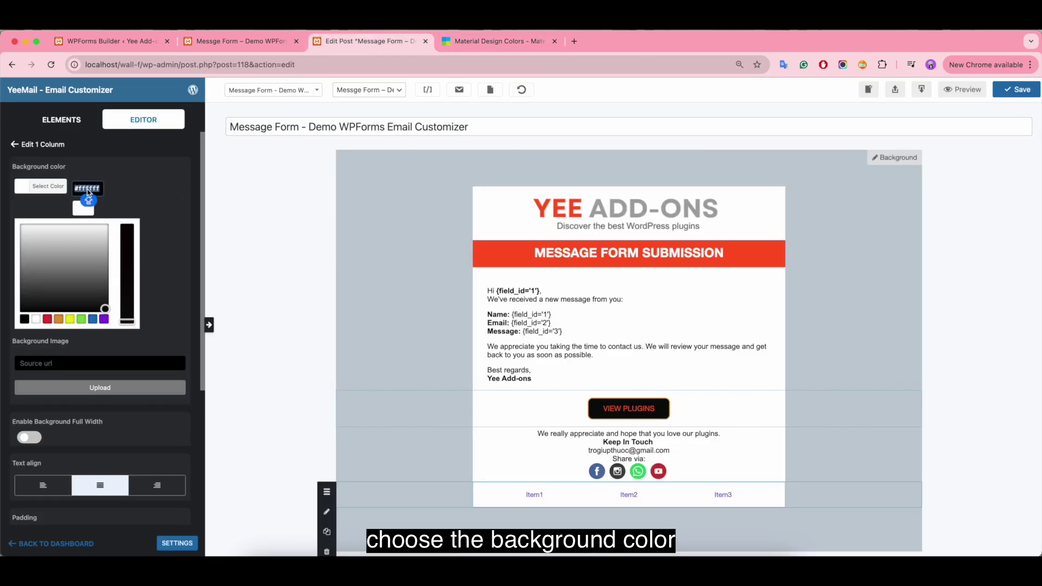
key(ctrl+v)
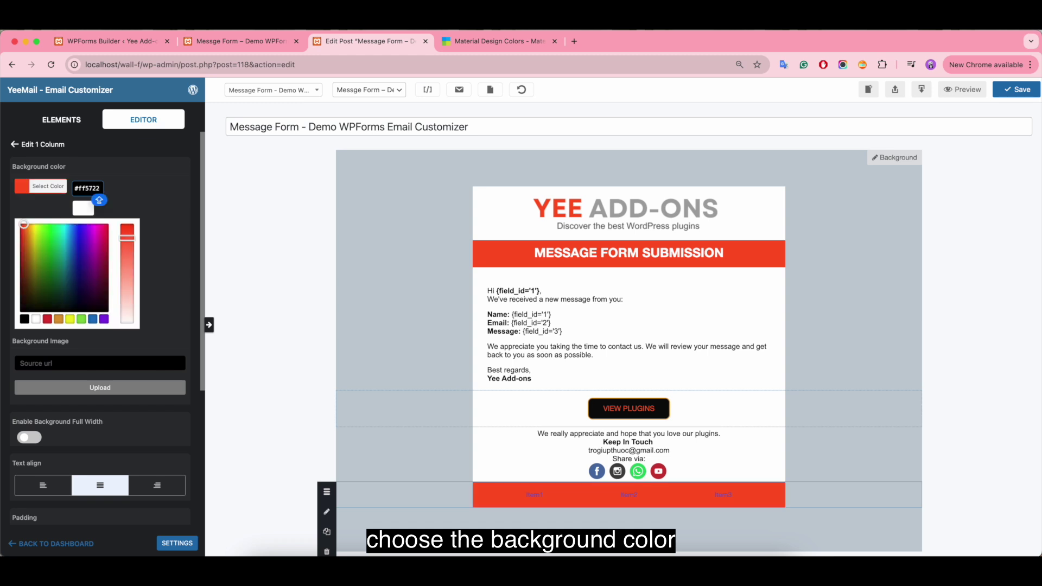
- Rename the first menu item to Help Center with its link and white text
click(586, 494)
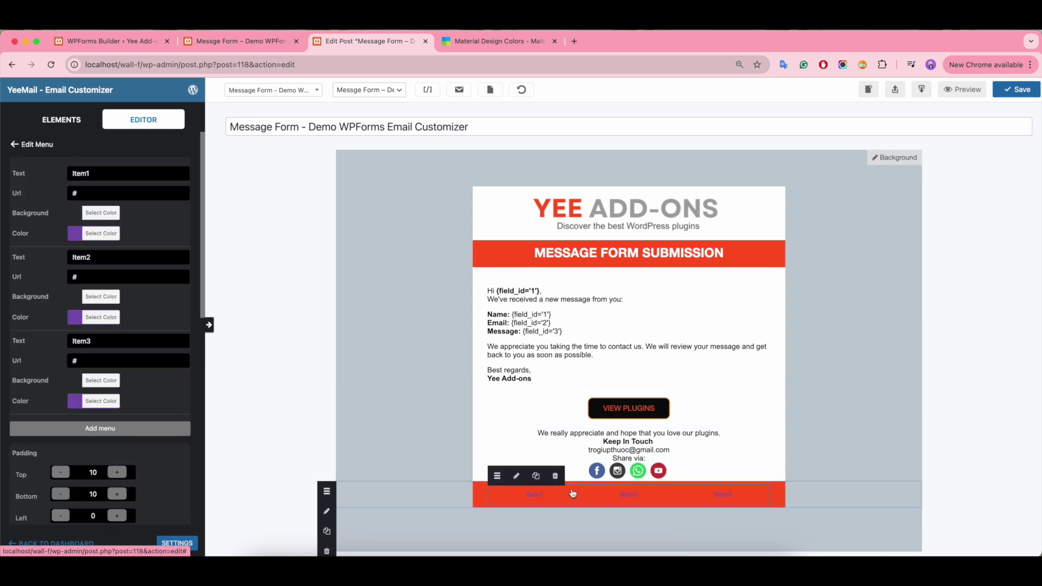
click(151, 173)
key(BackSpace)
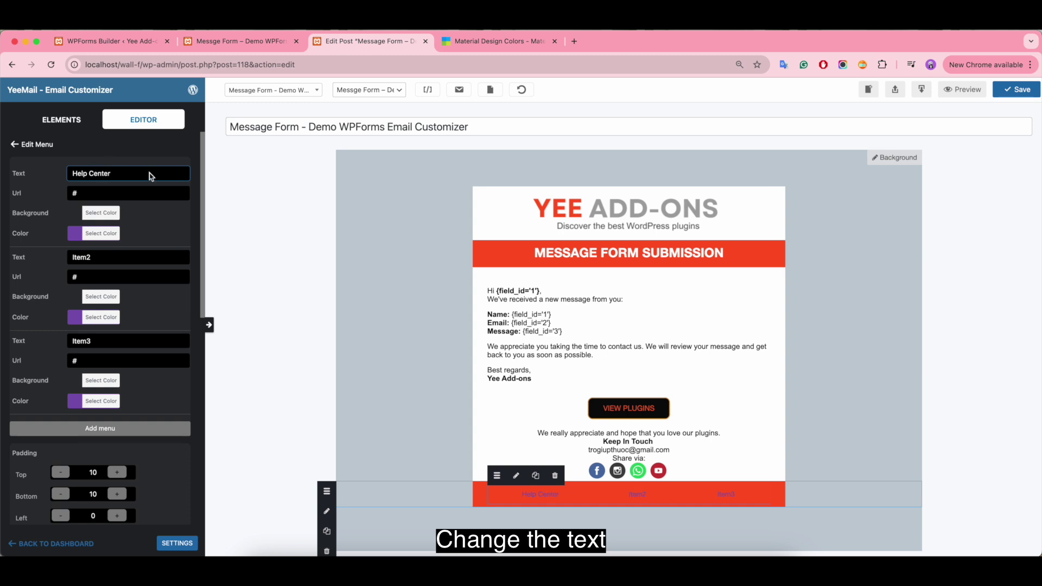
click(91, 193)
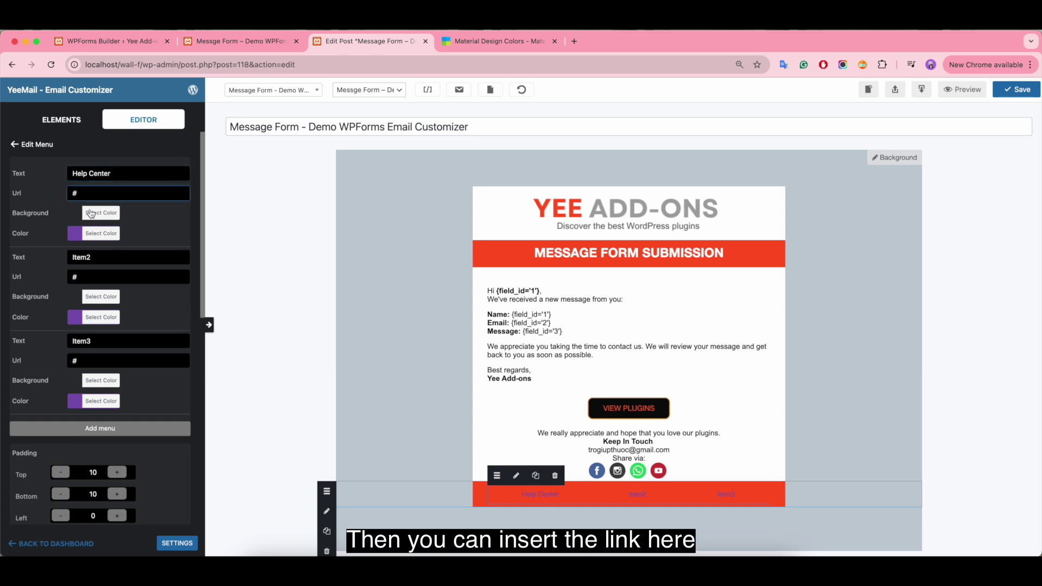
click(72, 235)
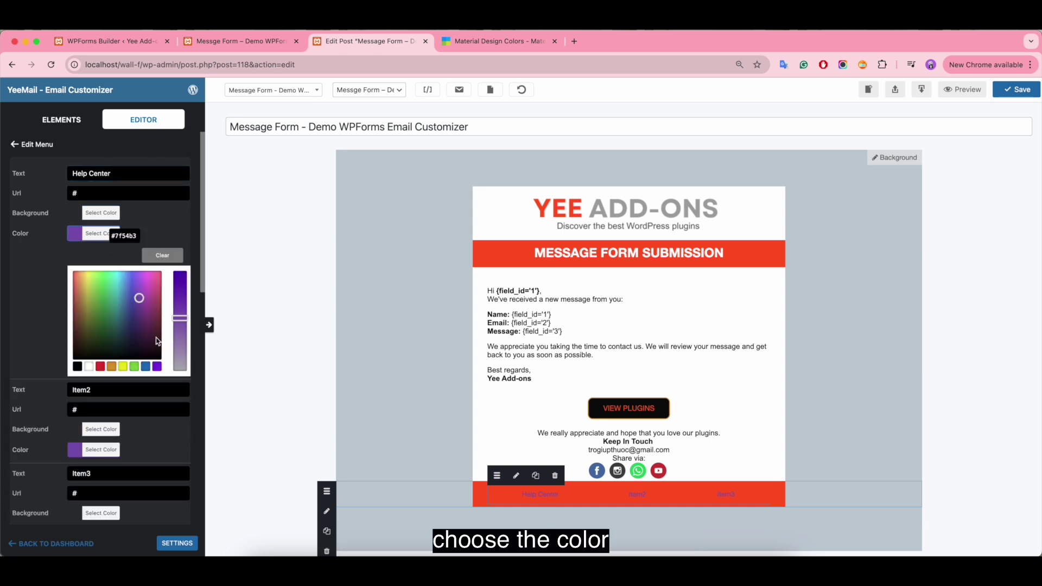
click(89, 366)
click(74, 274)
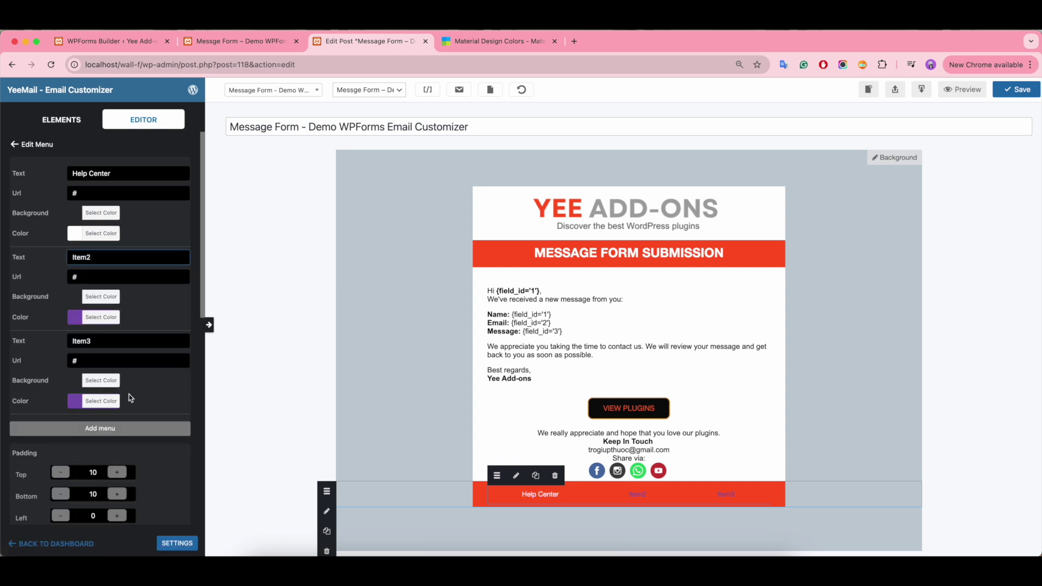
- Rename the other items About Us and Privacy Policy, both in white text
key(BackSpace)
key(BackSpace)
key(BackSpace)
key(BackSpace)
text(About)
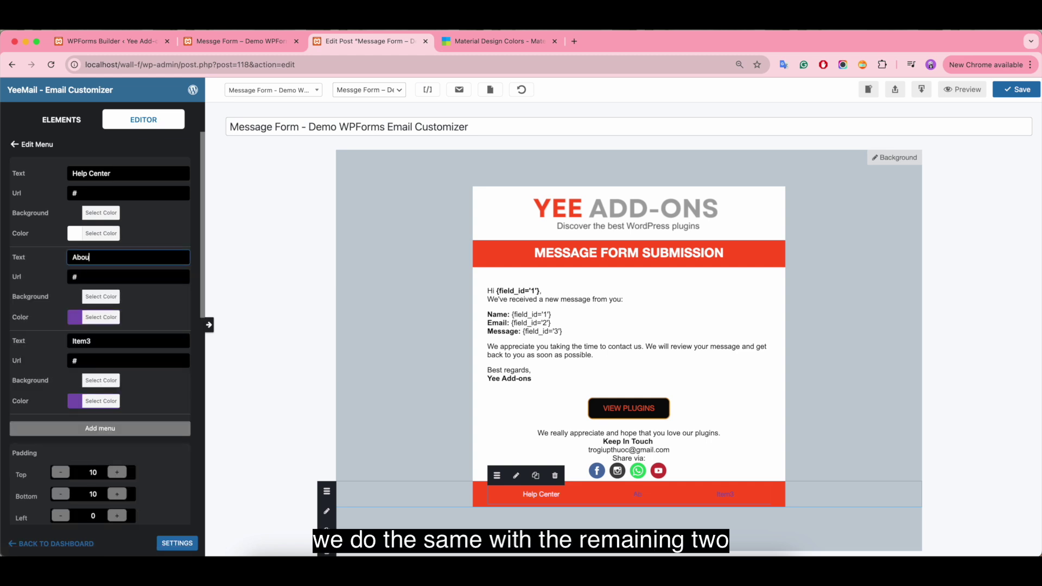
text( Us)
click(74, 316)
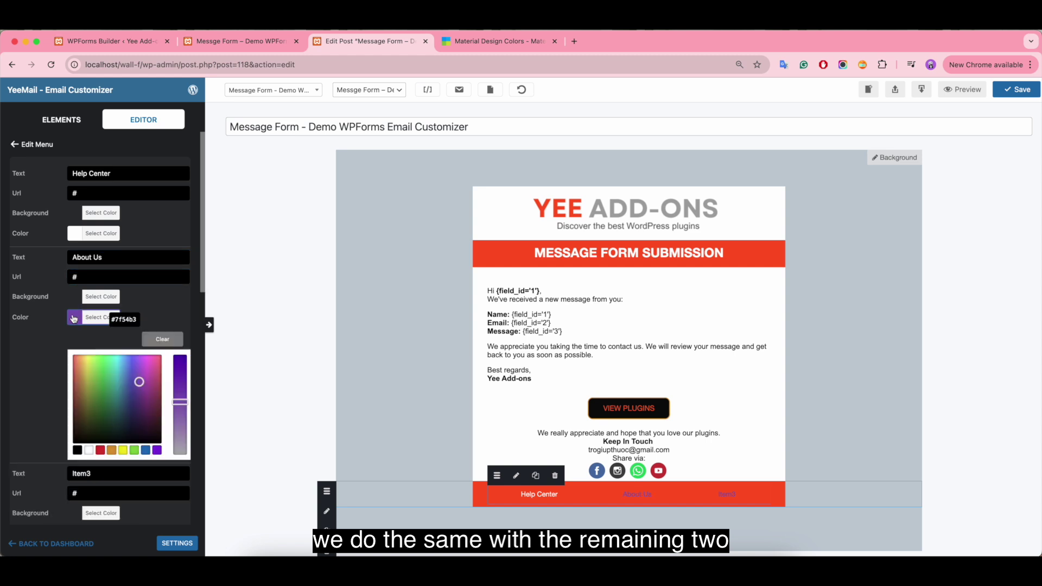
click(87, 450)
click(69, 335)
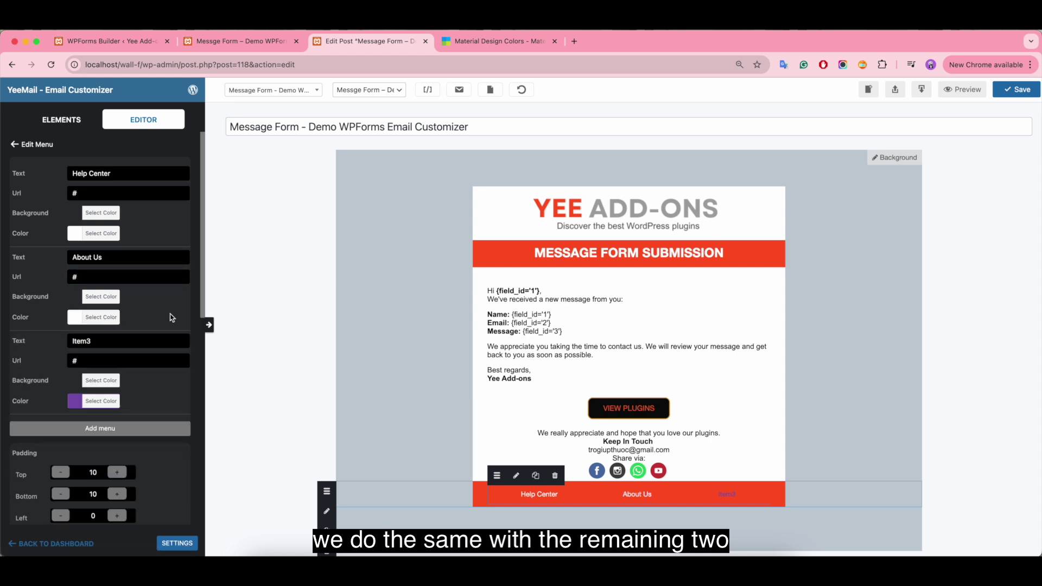
scroll(95, 331, down, 1)
click(95, 331)
key(BackSpace)
key(BackSpace)
key(BackSpace)
key(BackSpace)
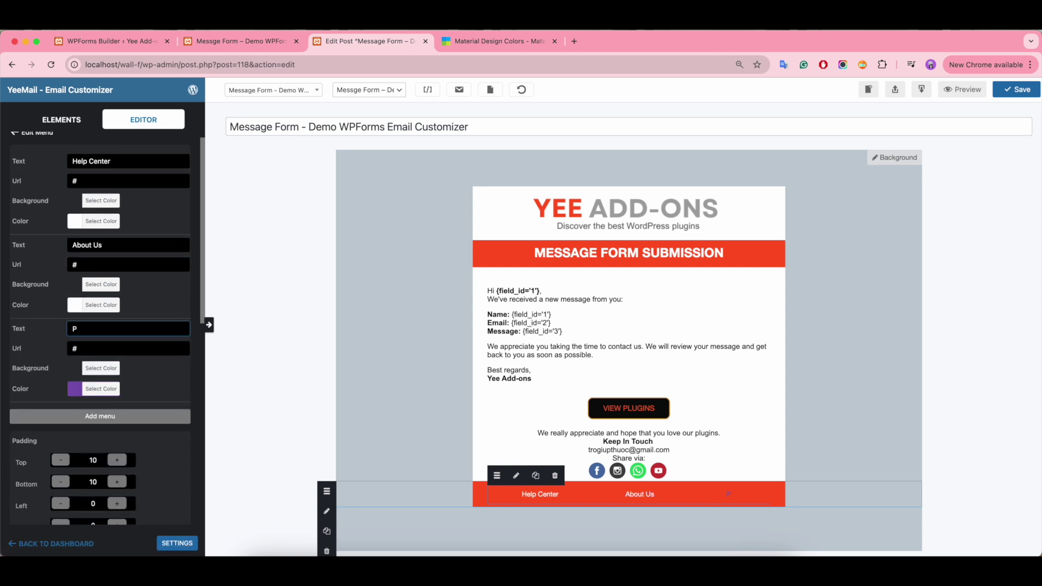
text(vacy Policy)
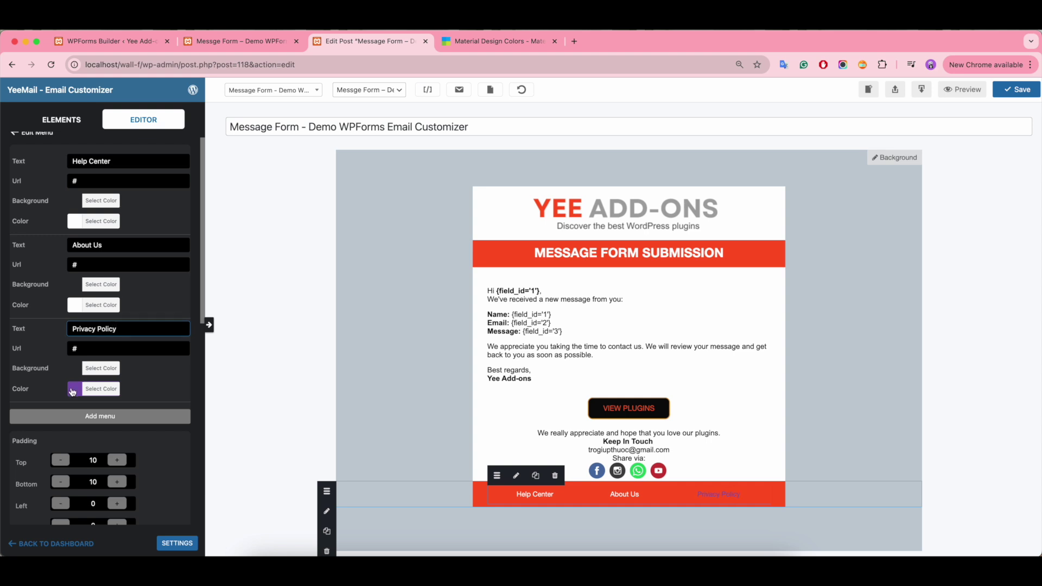
click(71, 392)
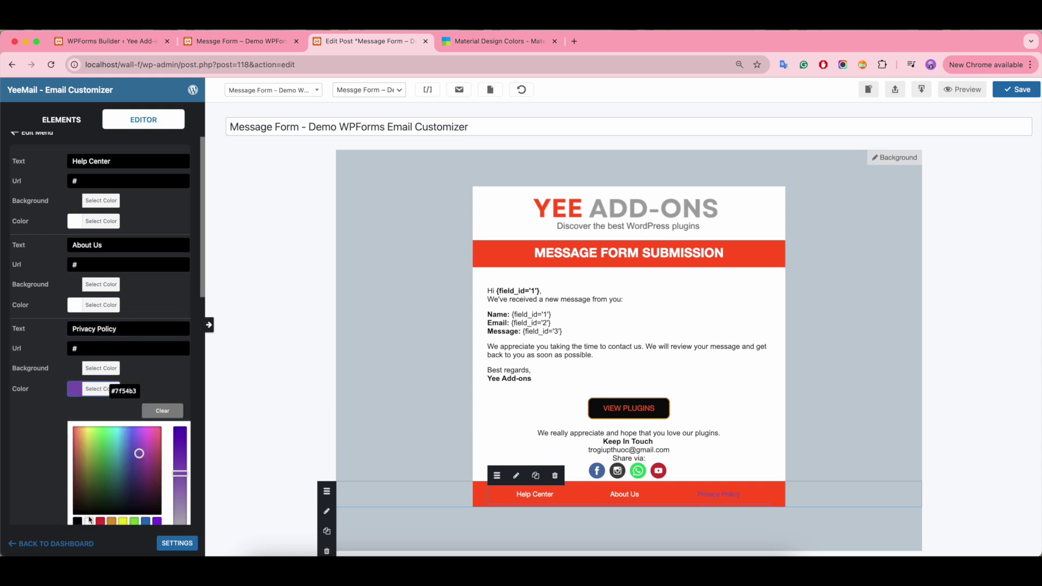
click(89, 521)
scroll(170, 380, down, 5)
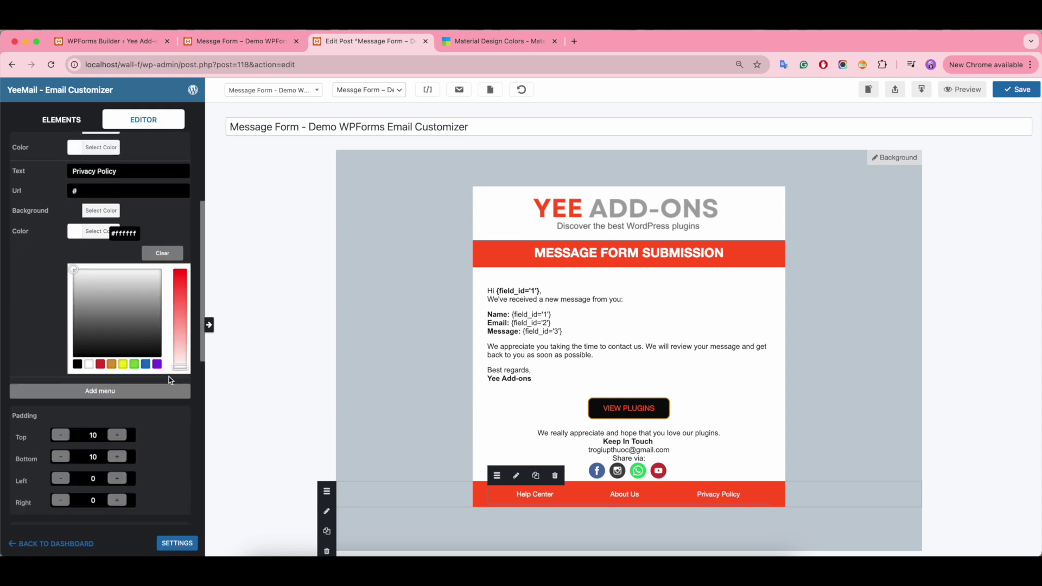
scroll(170, 379, down, 5)
scroll(170, 379, down, 2)
scroll(169, 380, down, 3)
scroll(168, 377, down, 3)
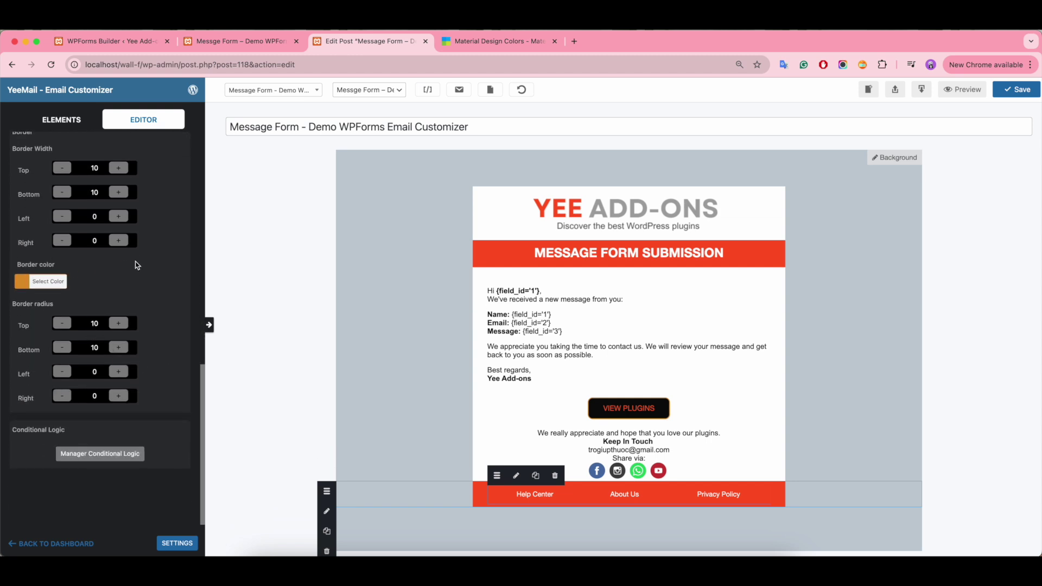
- Add the Footer block below the email as a 'Yee Add-ons - Built with YeeMail' credit line
click(63, 124)
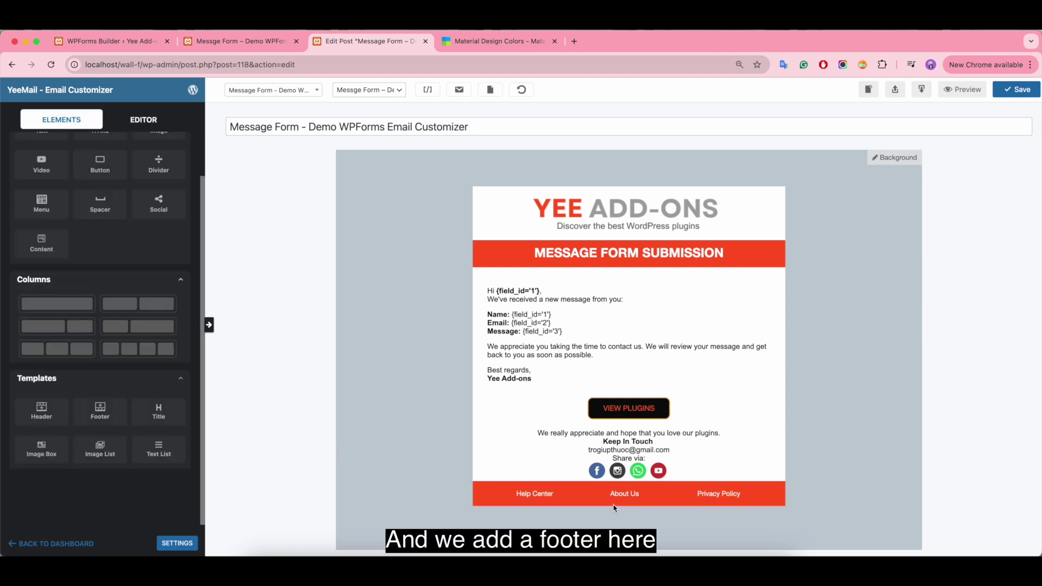
drag(100, 412, 501, 514)
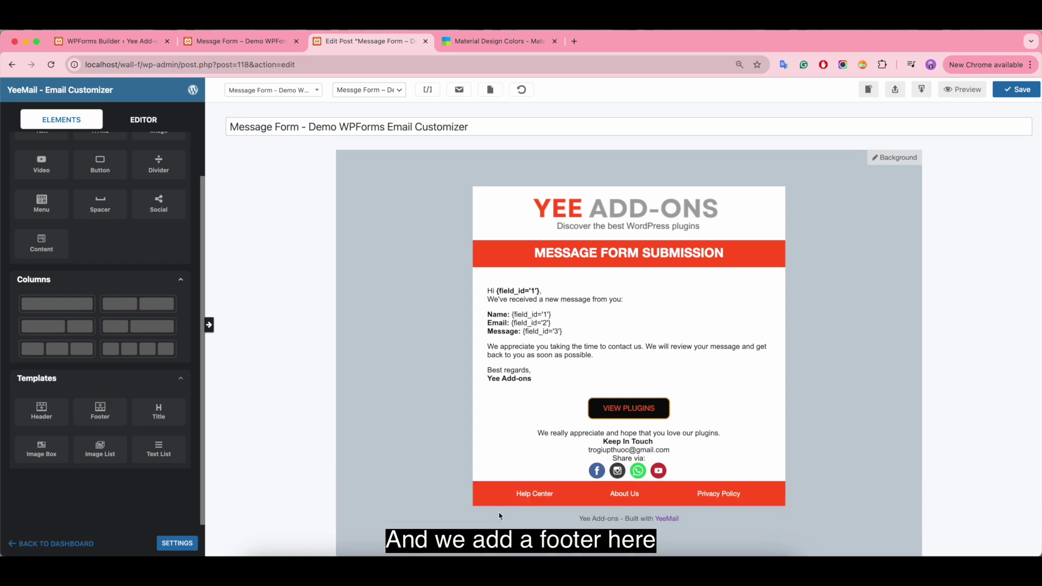
click(686, 523)
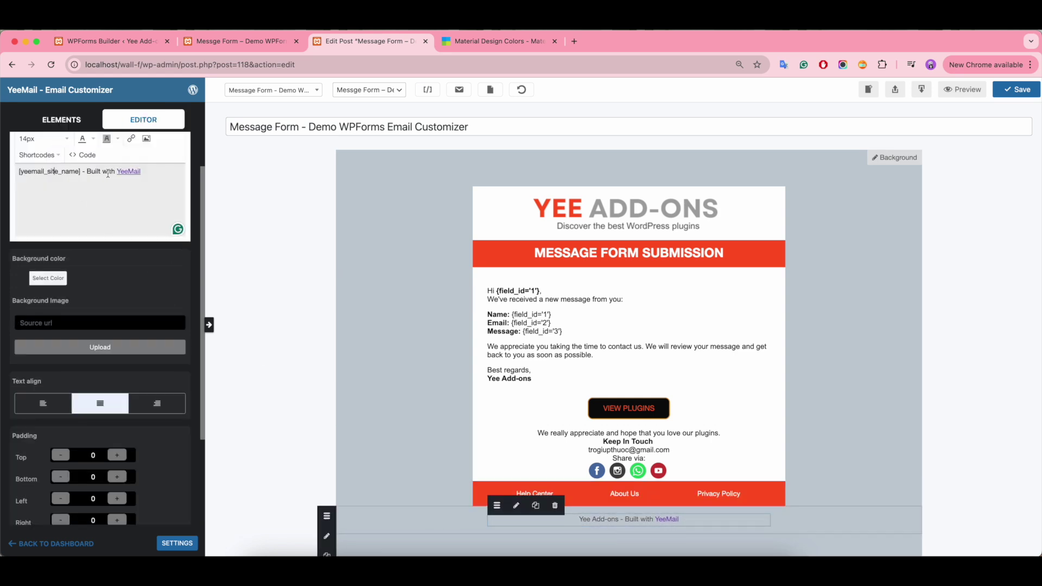
- Colour the word YeeMail red using the font-colour palette
double_click(128, 171)
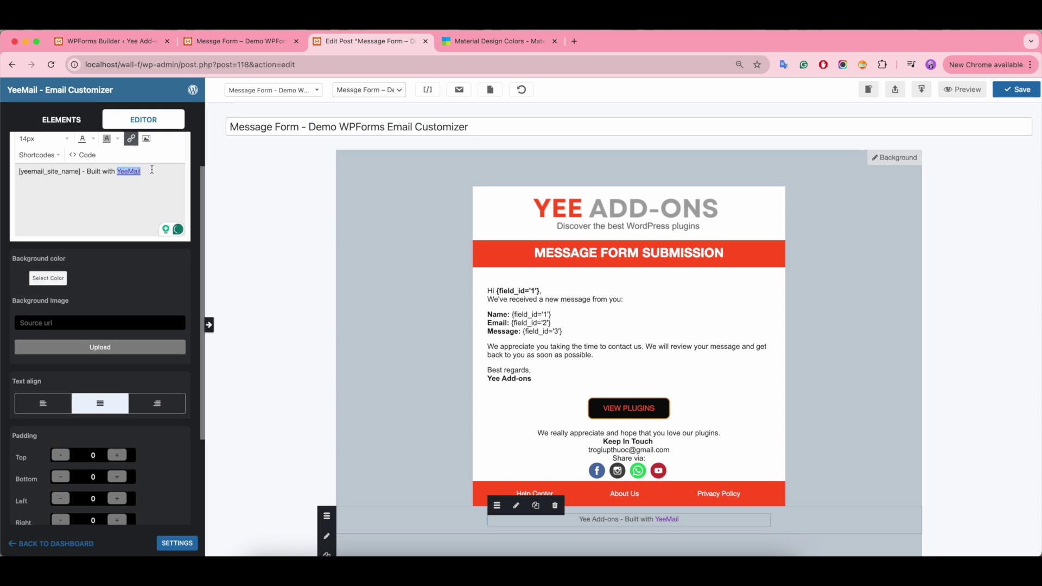
scroll(89, 163, up, 2)
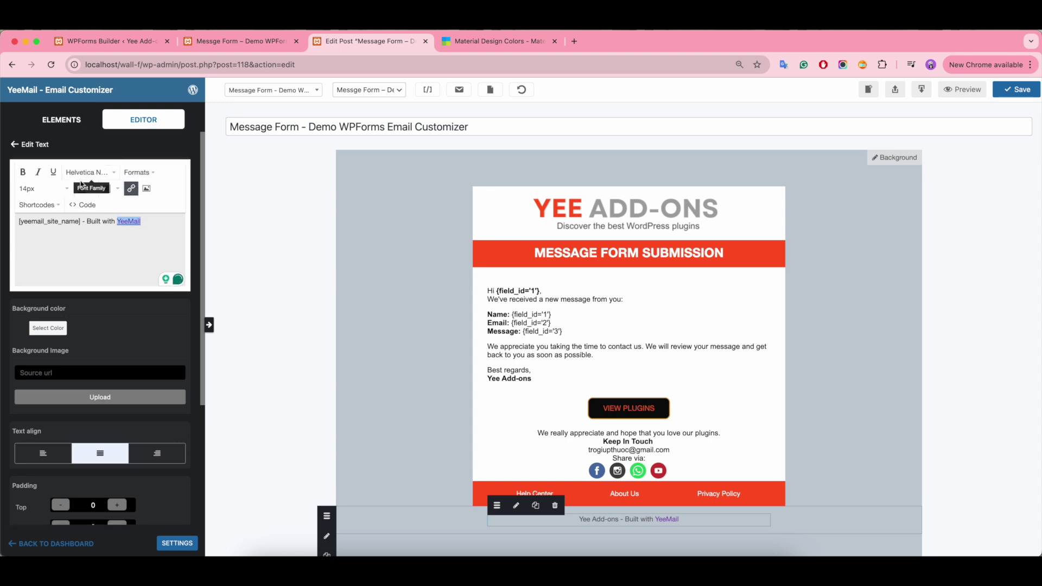
click(93, 189)
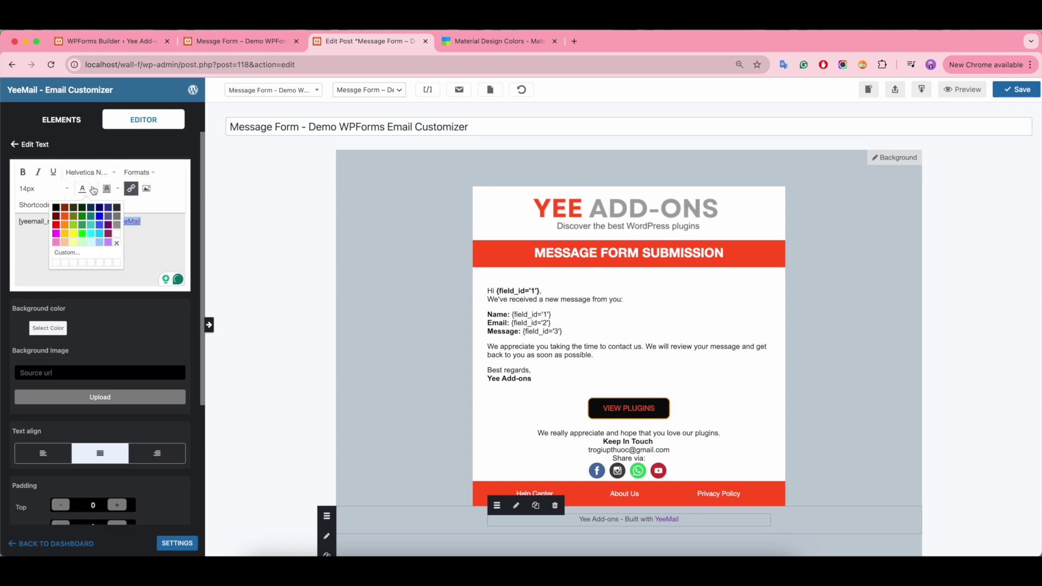
click(67, 213)
click(160, 222)
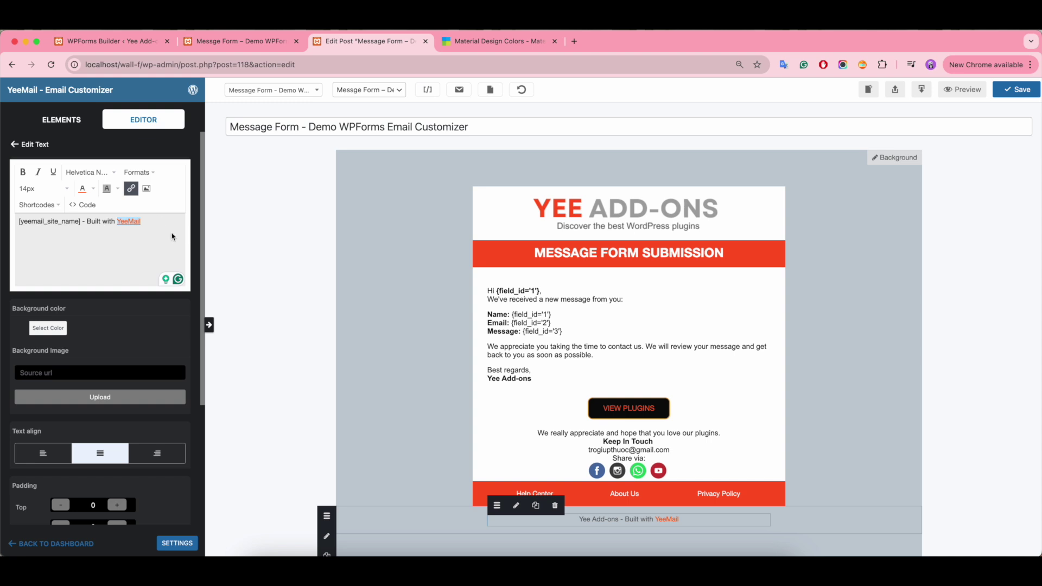
- Set the email's outer background colour to light grey #dddddd in Edit Main and save the template
click(844, 456)
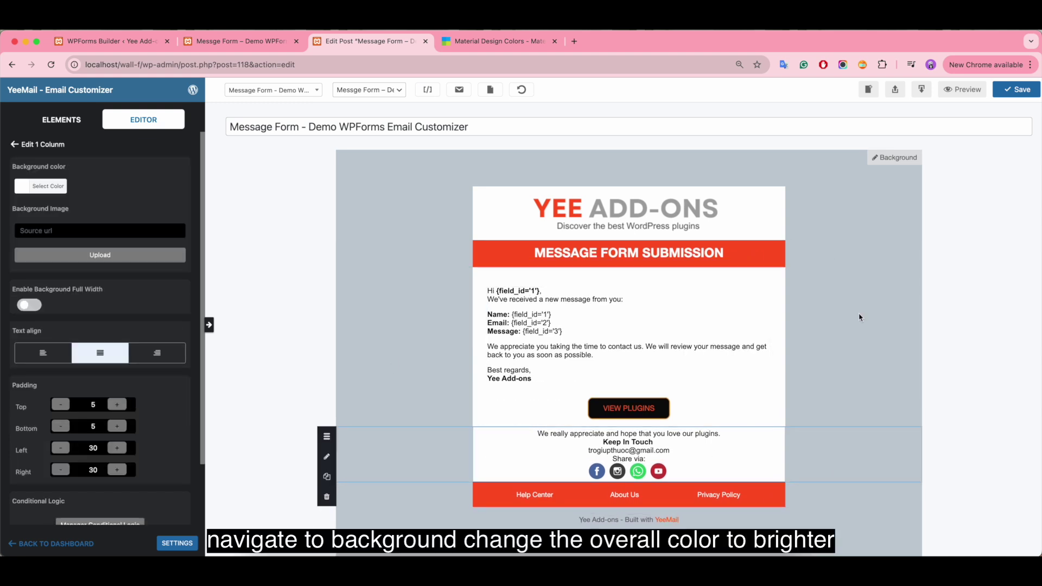
click(894, 158)
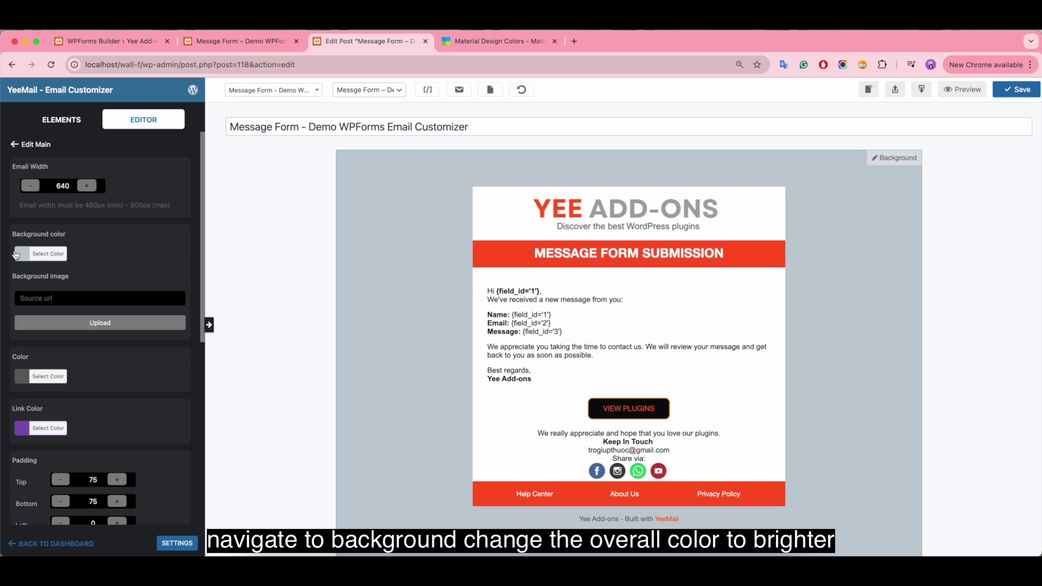
click(21, 256)
click(22, 295)
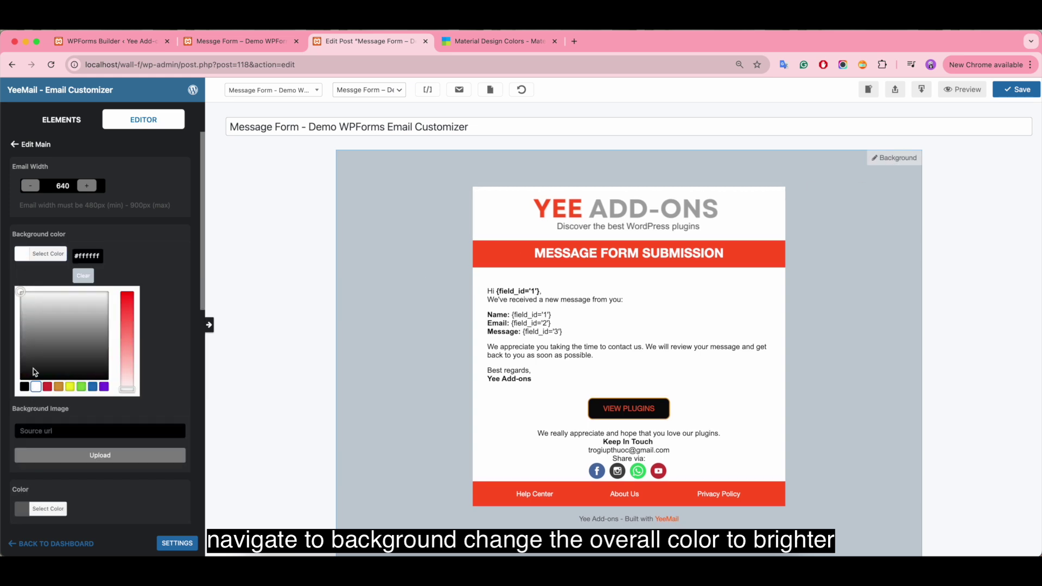
drag(23, 295, 72, 303)
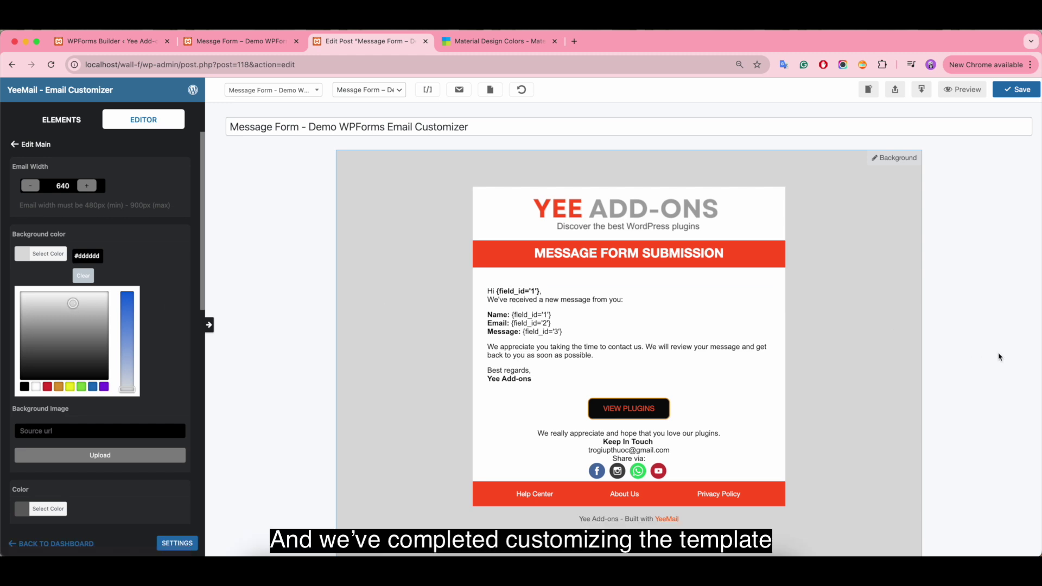
click(980, 351)
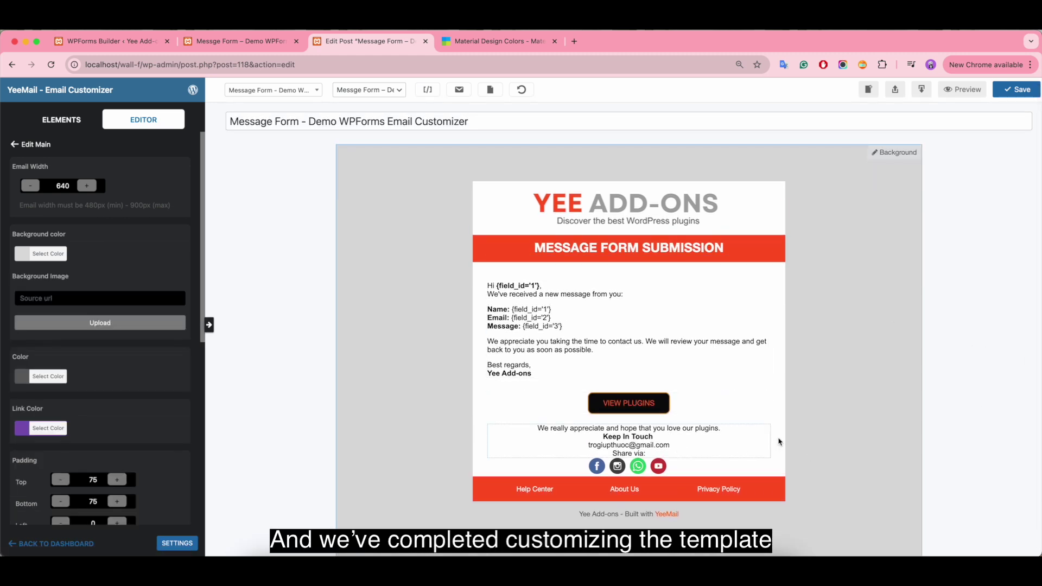
click(1015, 91)
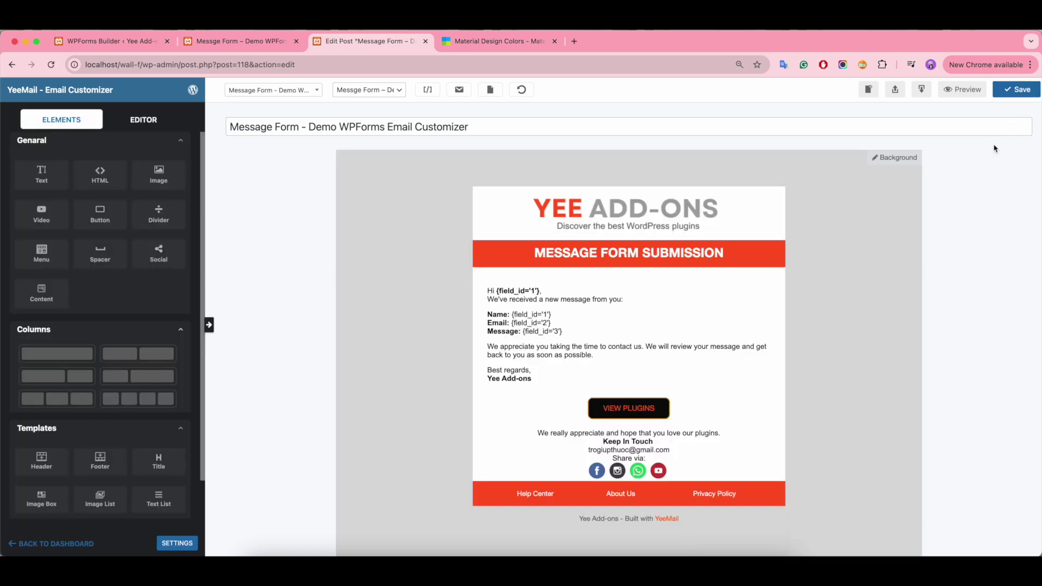
- Preview the email in desktop and mobile layouts, closing the Material Design Colors tab, then return to the editor
click(962, 89)
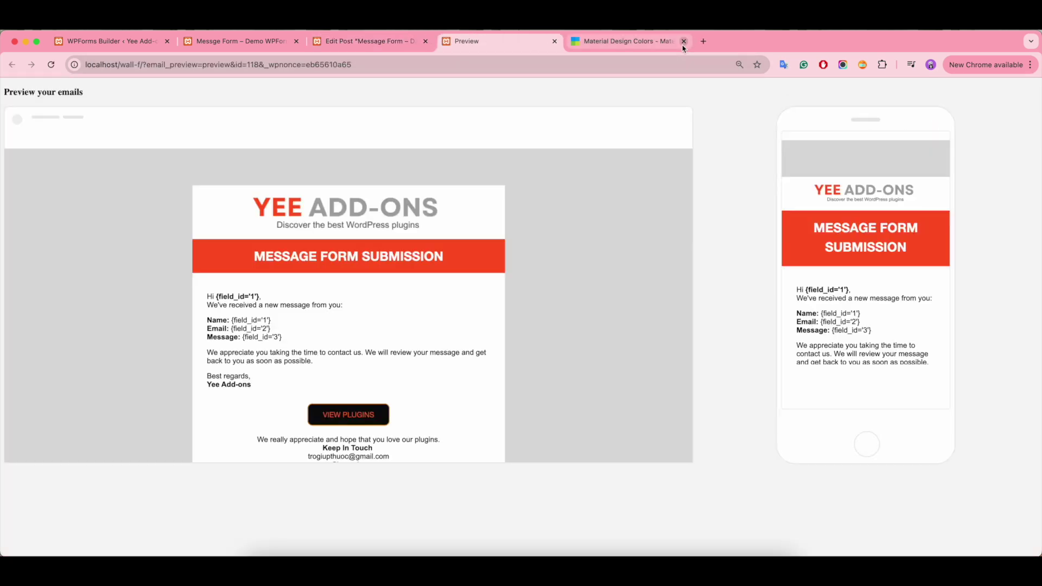
click(682, 40)
scroll(549, 281, down, 3)
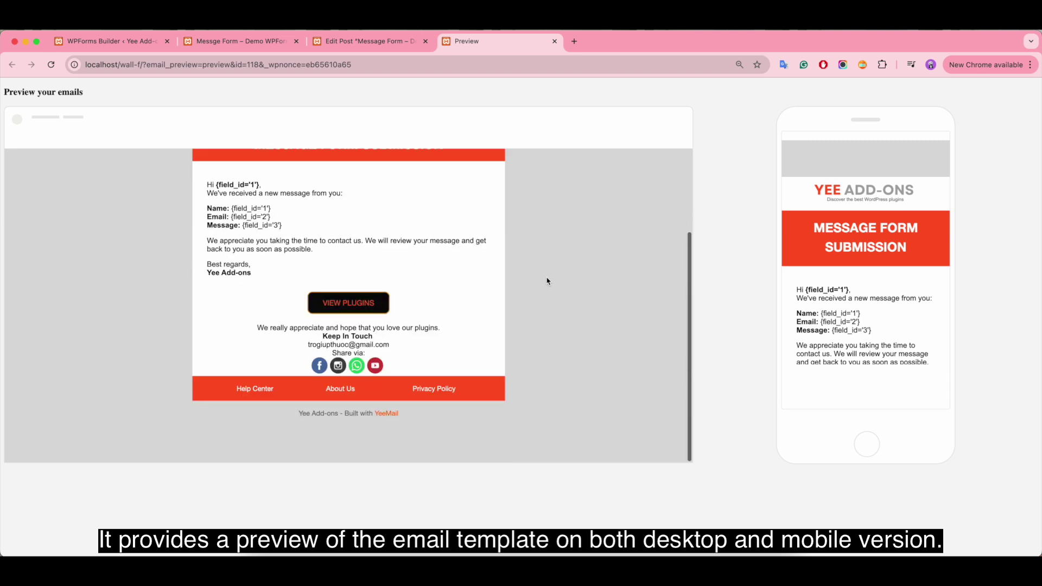
scroll(595, 302, up, 3)
scroll(836, 317, down, 5)
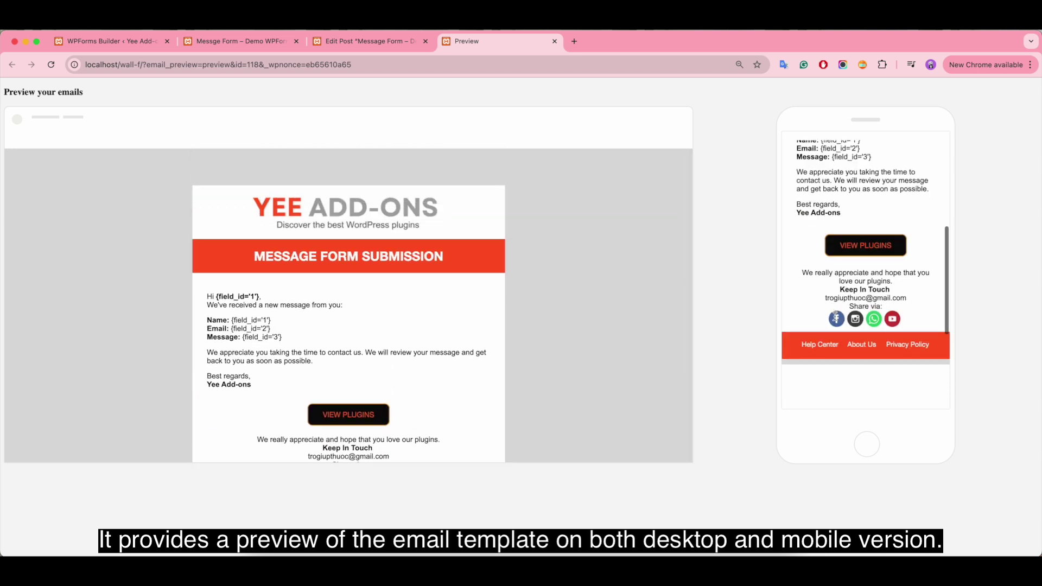
scroll(836, 317, down, 1)
scroll(836, 318, down, 2)
scroll(861, 279, up, 10)
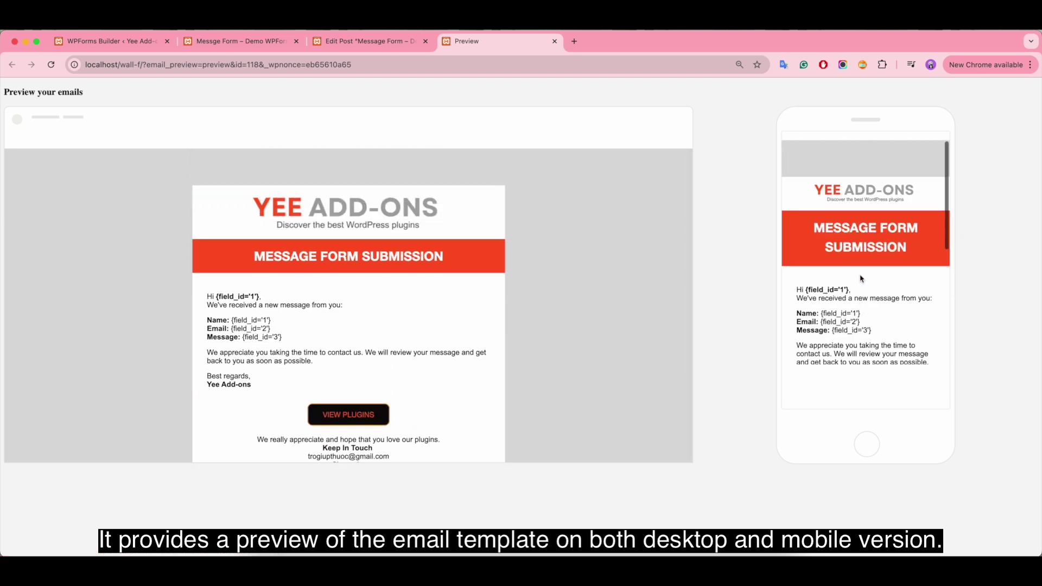
scroll(510, 285, down, 2)
scroll(493, 281, up, 2)
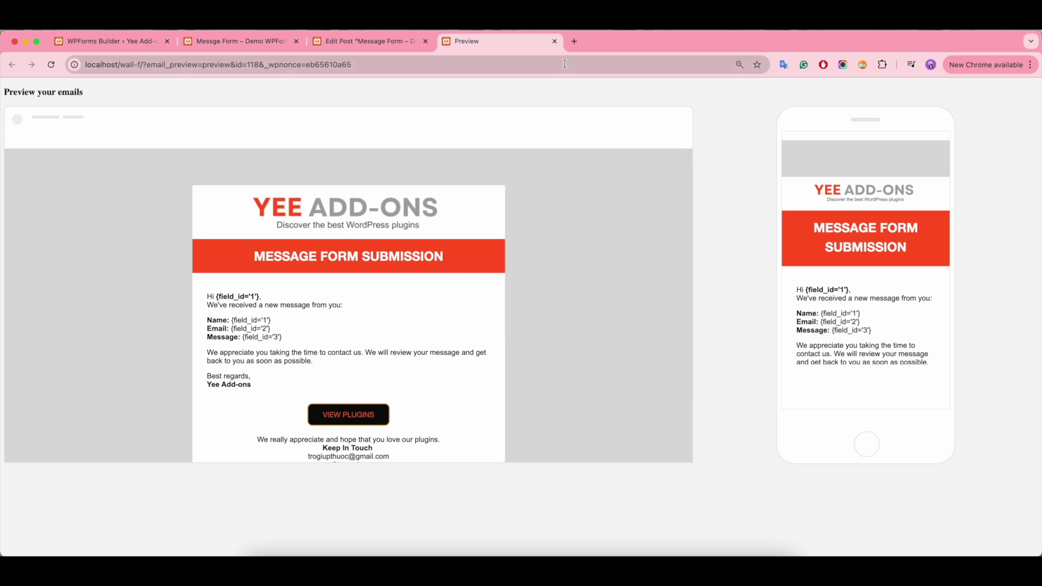
click(555, 40)
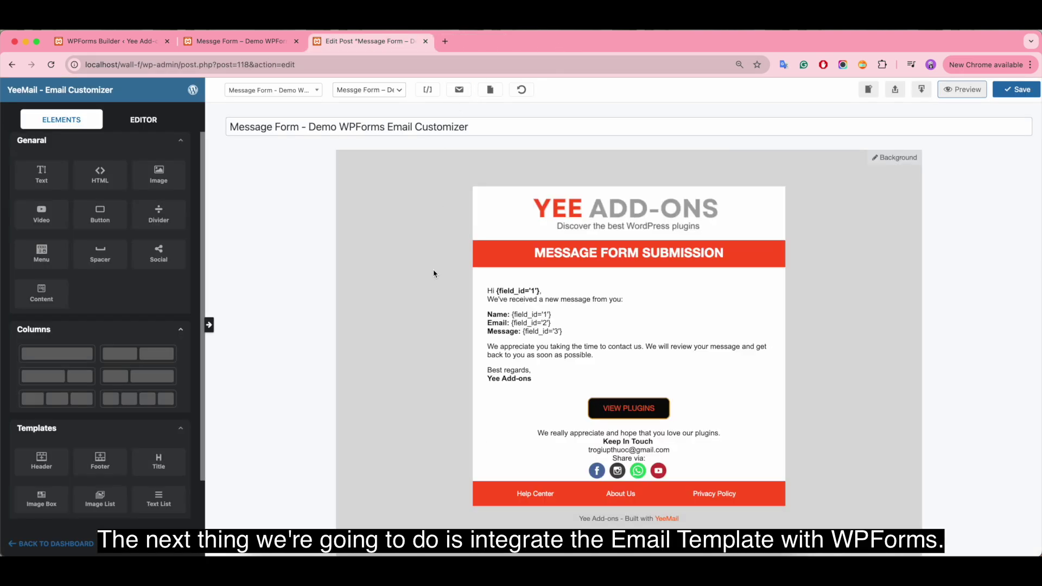
- Assign the Message Form YeeMail template to the form's default notification in WPForms settings
click(114, 41)
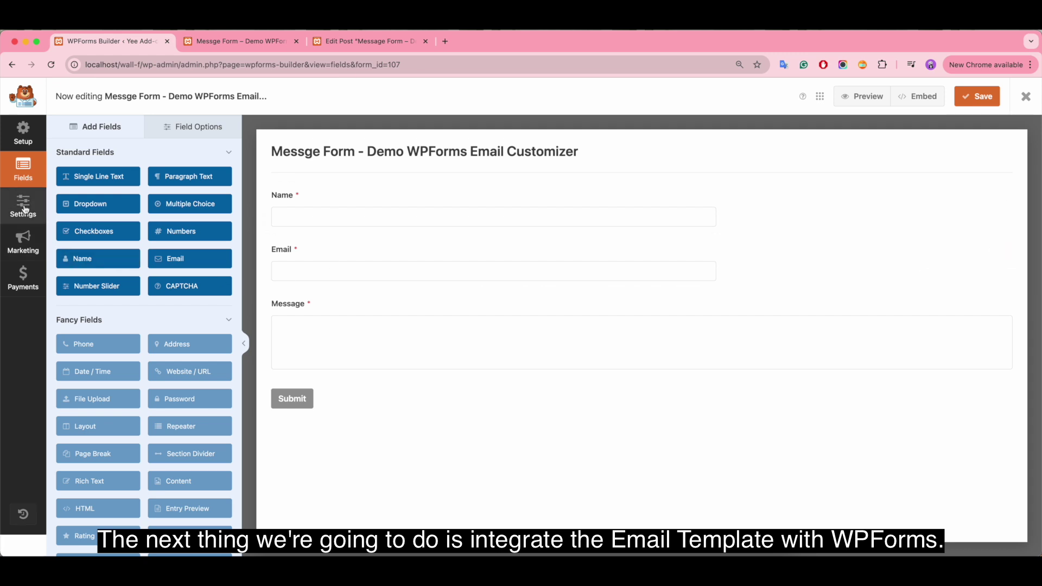
click(22, 234)
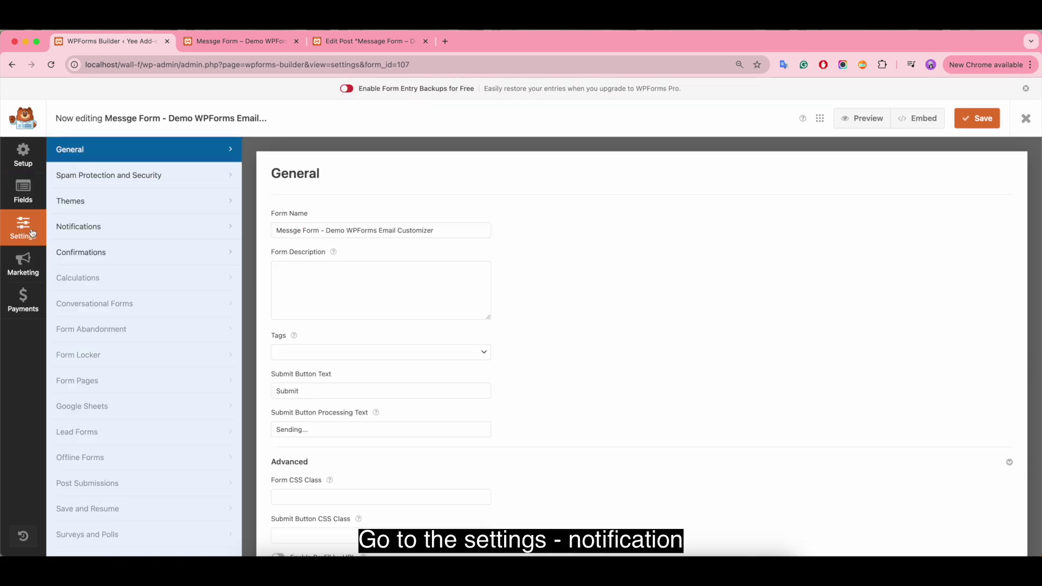
click(173, 233)
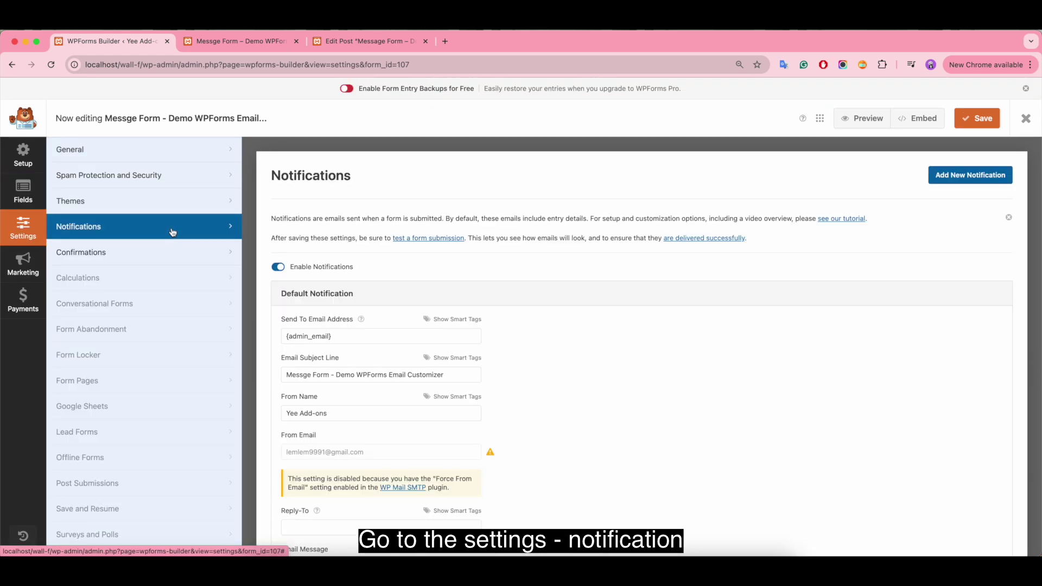
scroll(665, 374, down, 1)
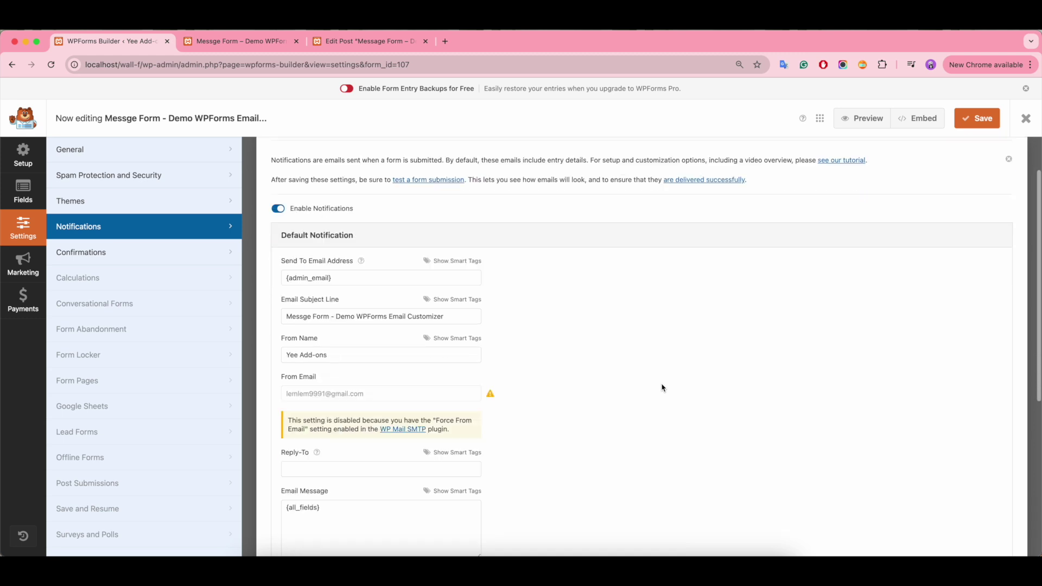
scroll(663, 388, down, 3)
scroll(662, 388, down, 1)
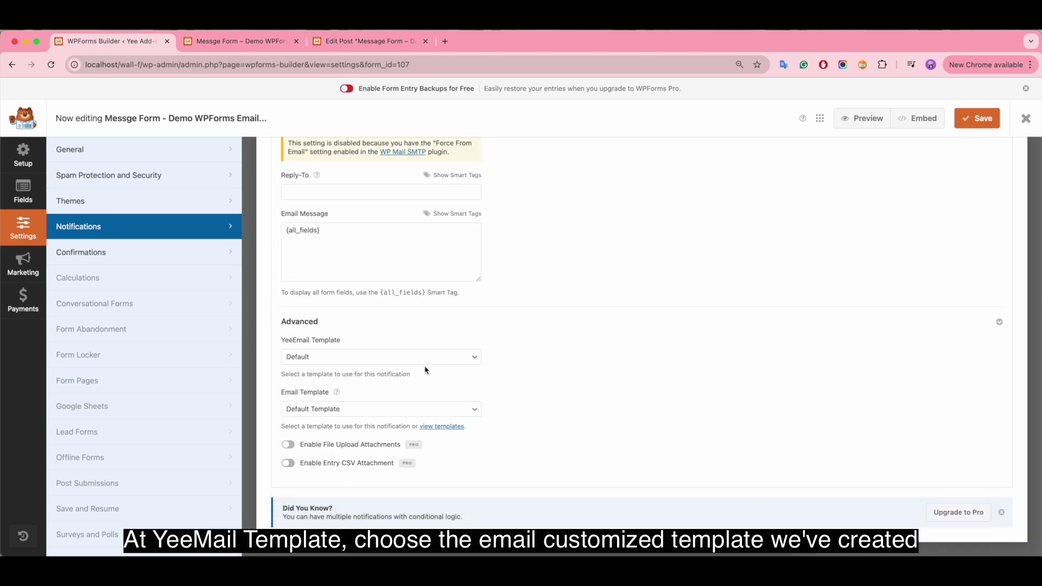
drag(290, 341, 351, 342)
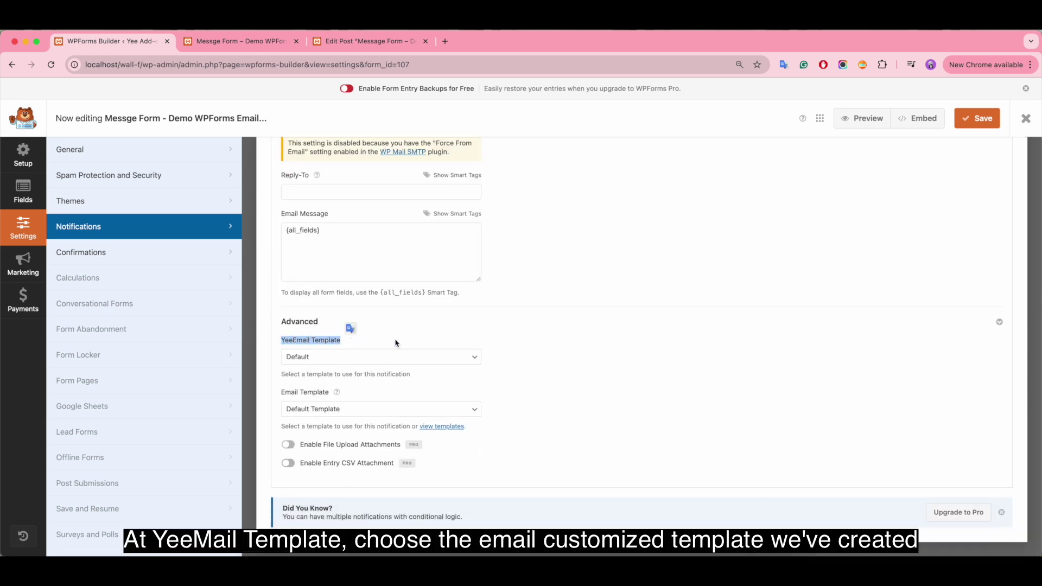
click(412, 359)
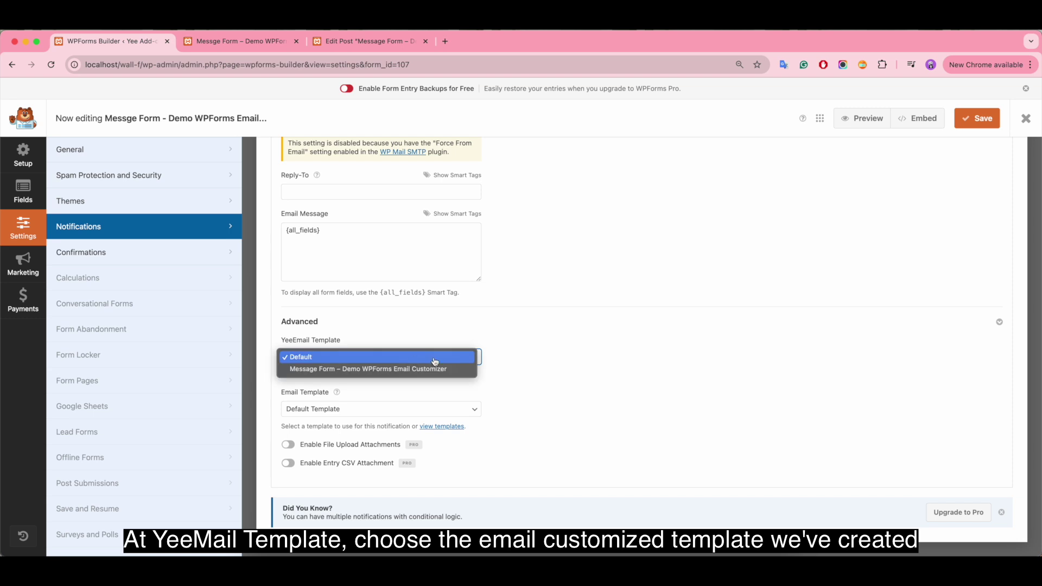
click(393, 370)
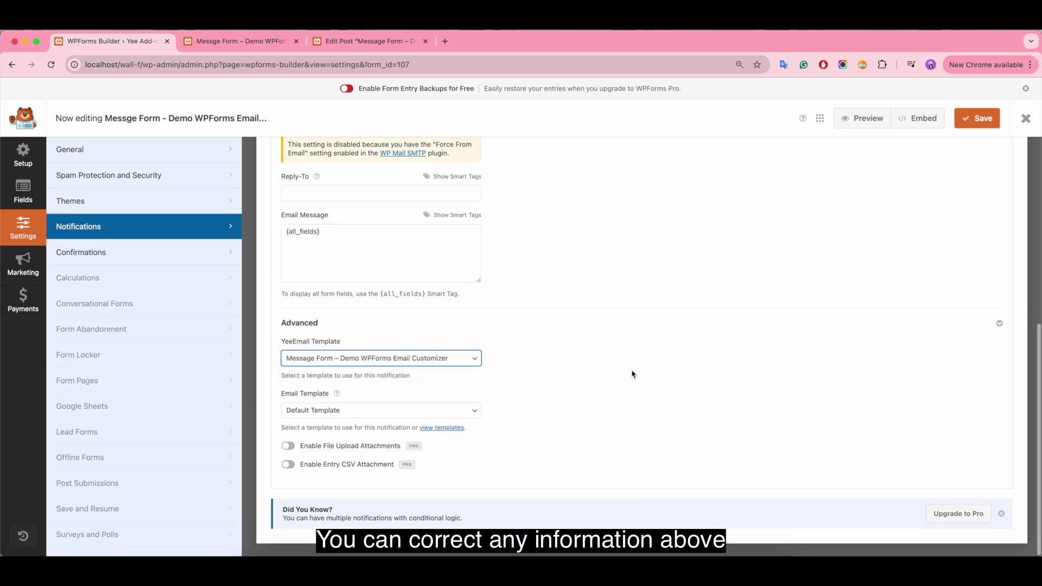
scroll(632, 374, up, 1)
scroll(632, 373, up, 2)
scroll(632, 374, up, 2)
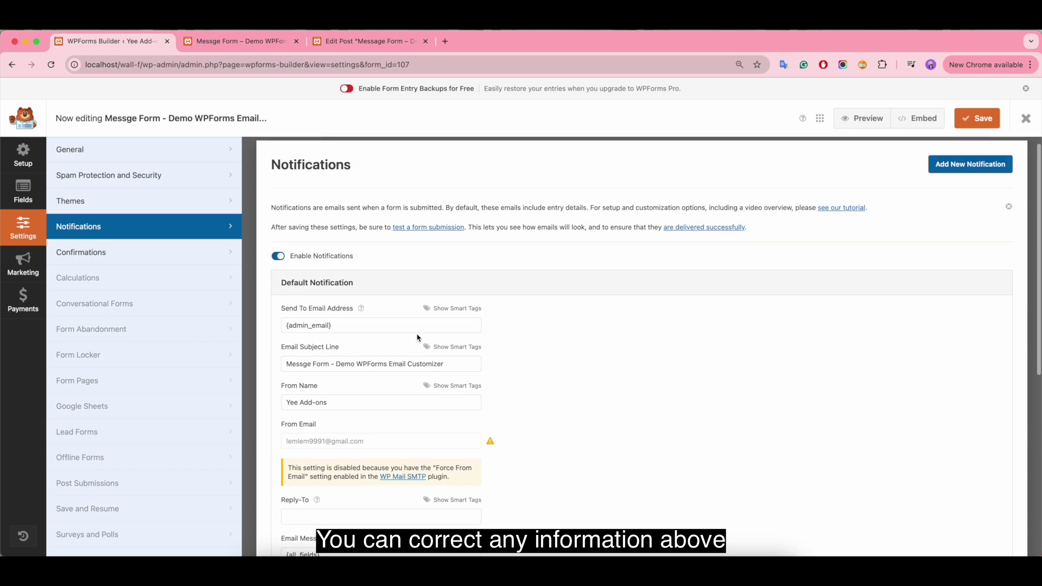
- Add the form's Email field {field_id="2"} to Send To alongside {admin_email} and review the subject line
click(353, 325)
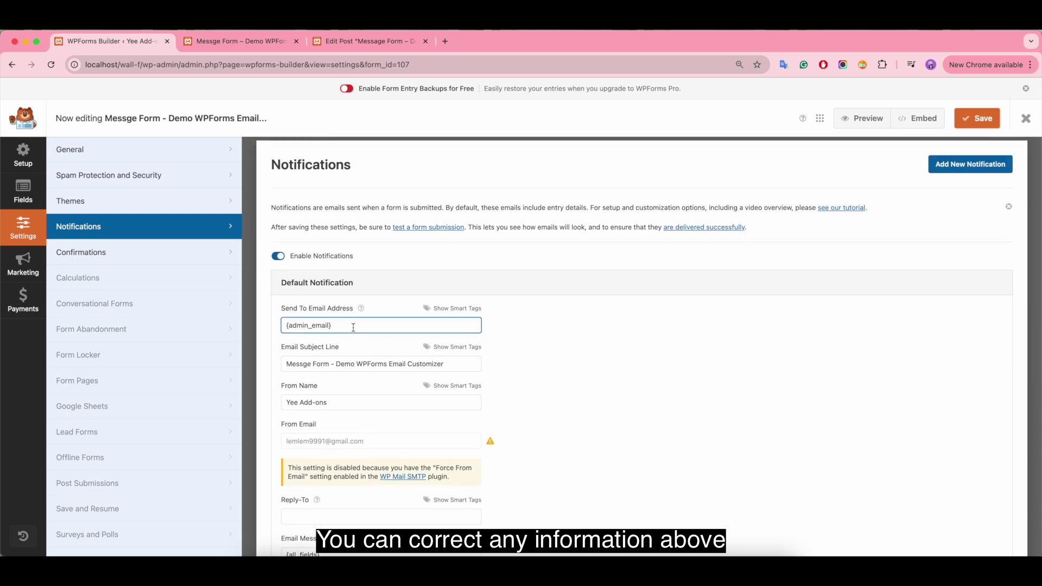
click(467, 309)
click(380, 345)
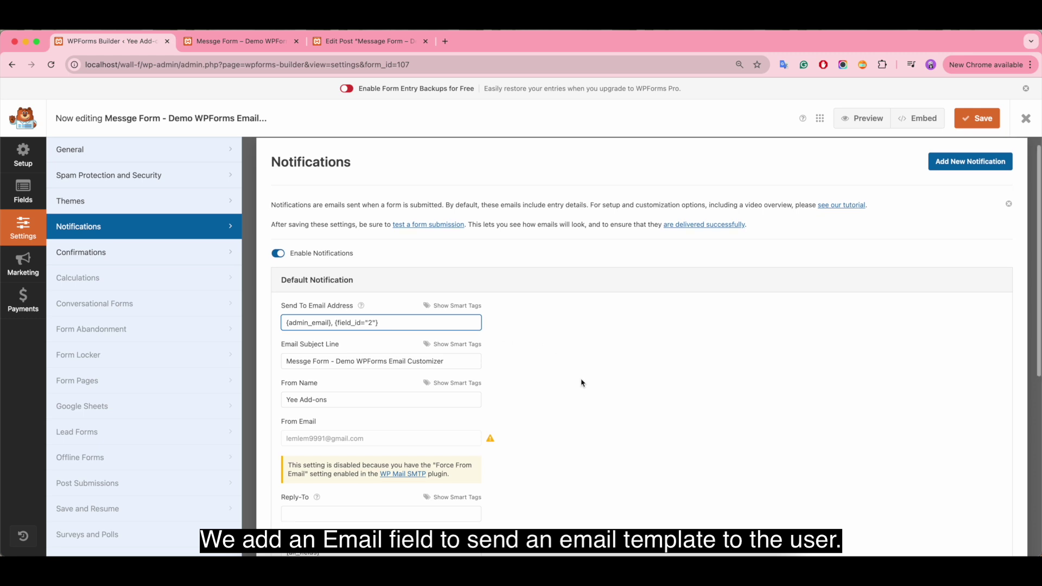
scroll(579, 381, down, 1)
click(464, 348)
scroll(460, 361, down, 3)
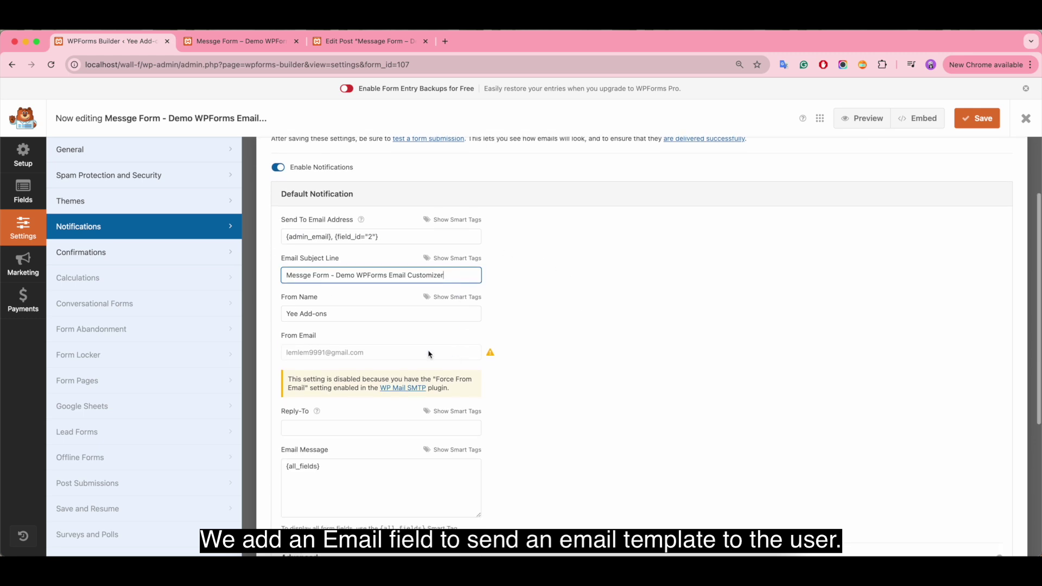
scroll(568, 424, up, 3)
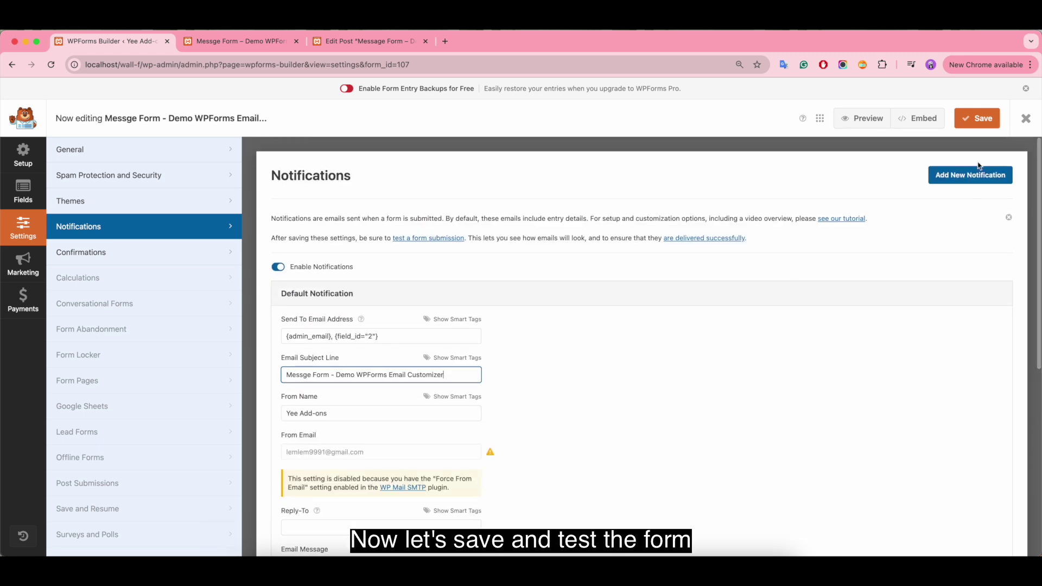
- Save the notification settings and reload the Message Form preview page
click(977, 119)
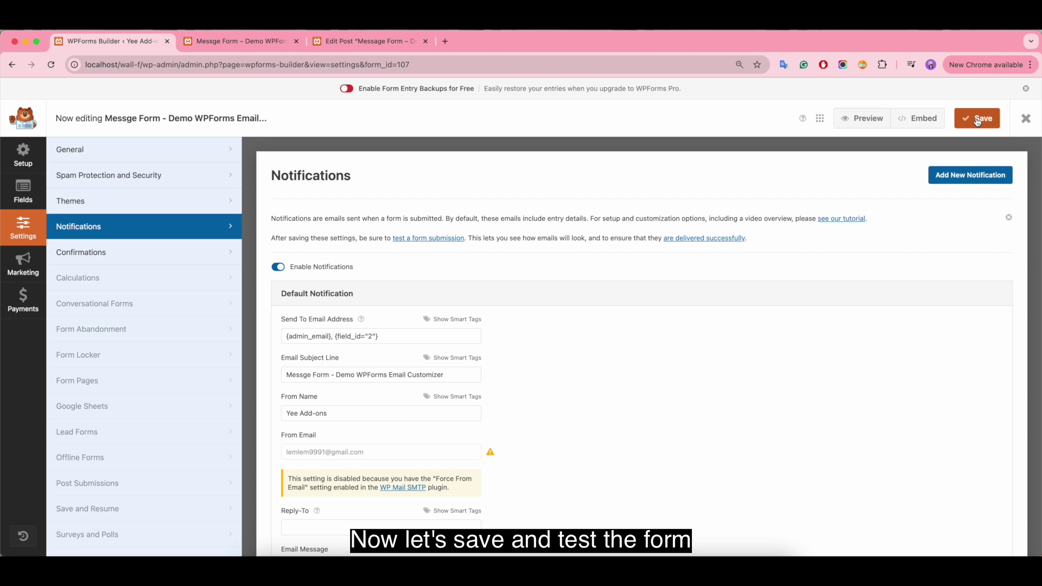
click(242, 44)
click(51, 64)
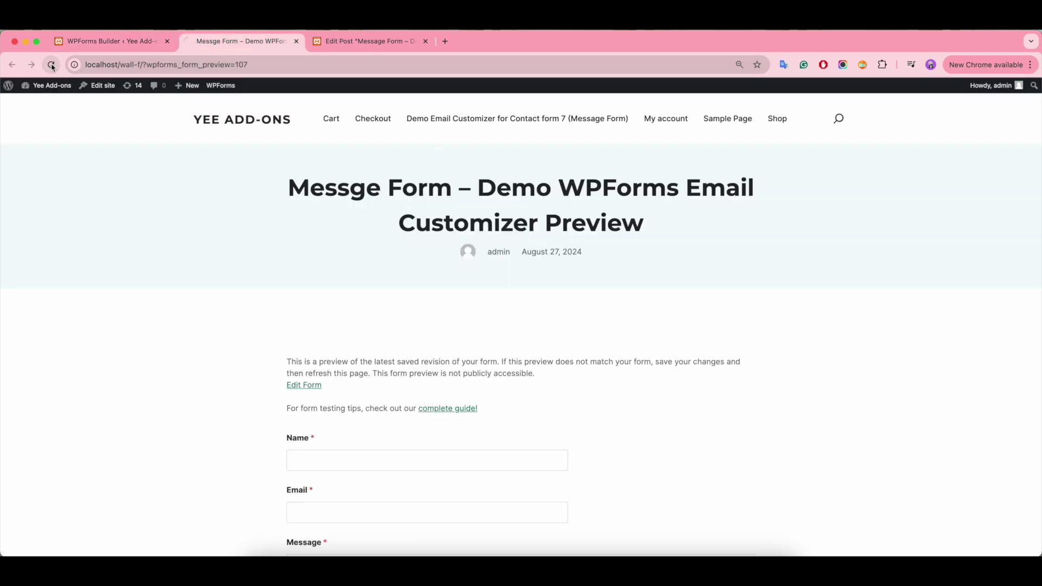
scroll(785, 310, down, 2)
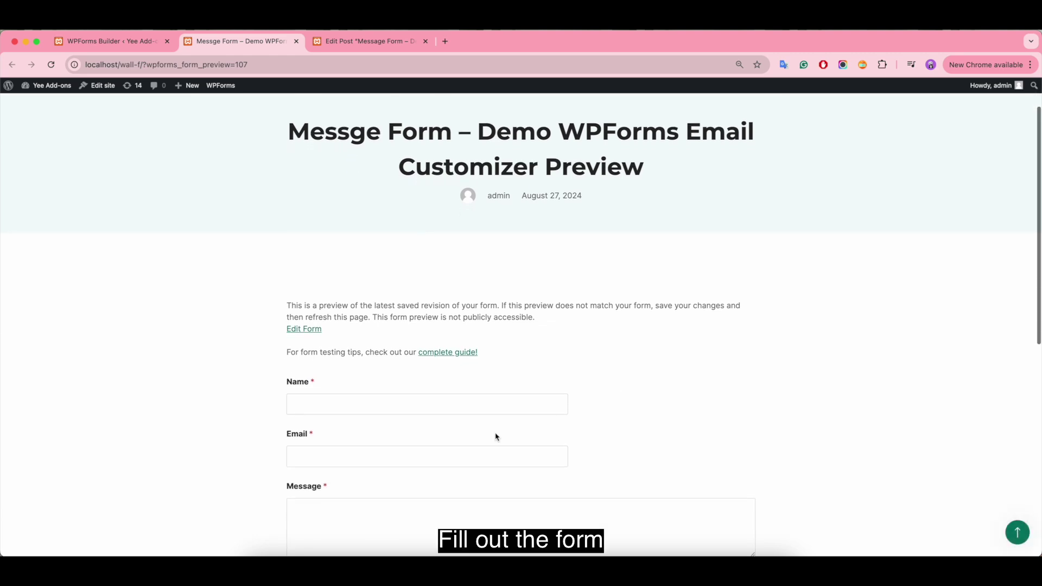
- Fill in Name, Email and Message and submit the test entry to get the thank-you confirmation
click(367, 404)
click(333, 459)
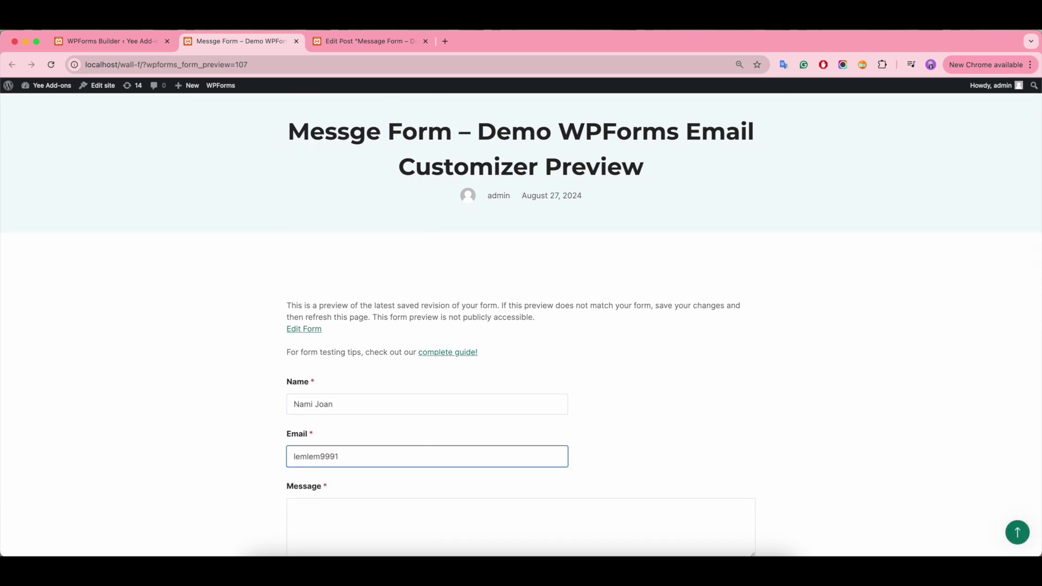
scroll(321, 372, down, 2)
click(319, 370)
text(Demo WPForms)
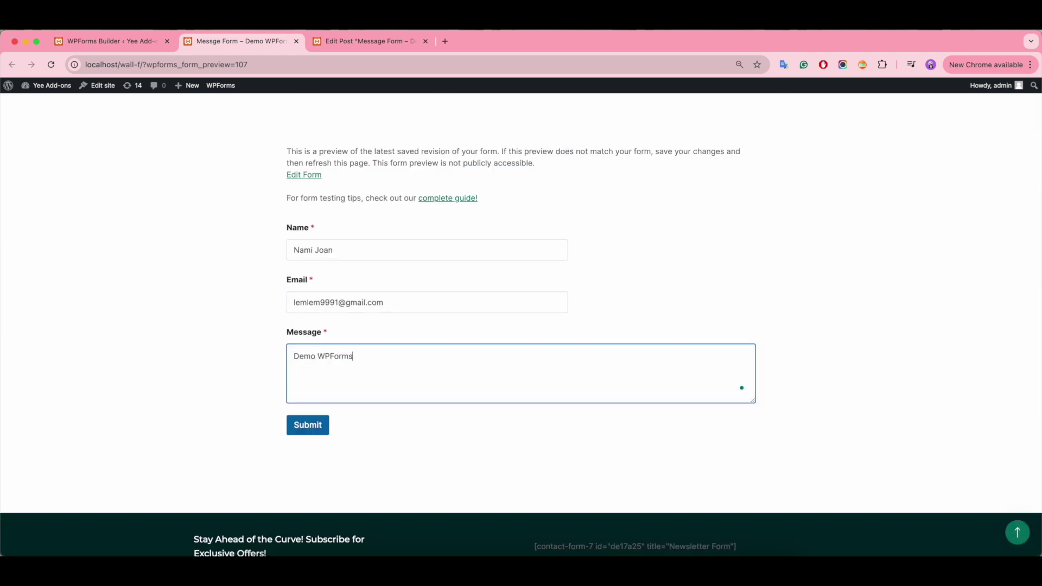
text( Email Customizer for Each Form.)
click(324, 427)
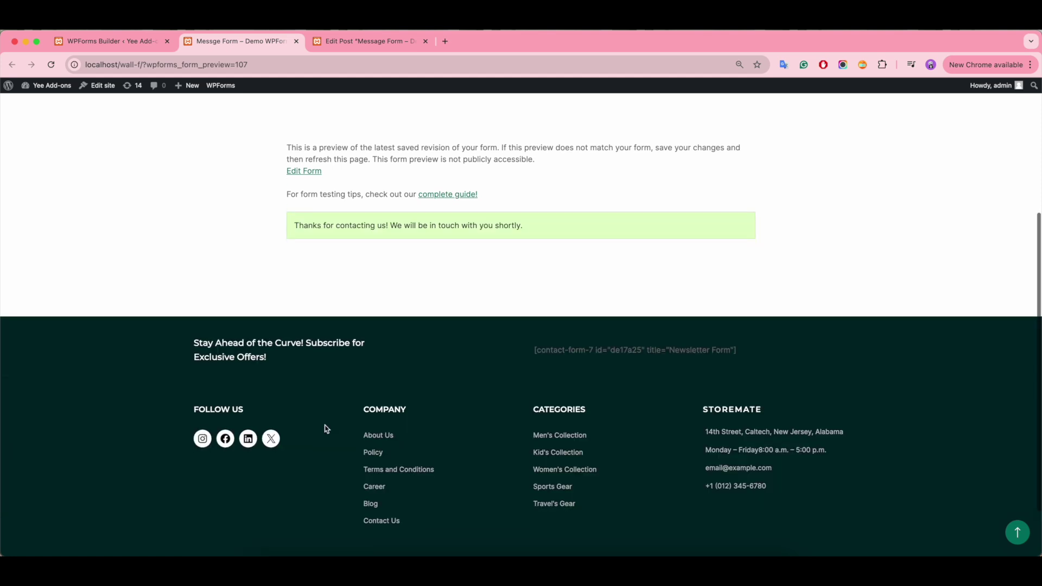
scroll(641, 262, up, 4)
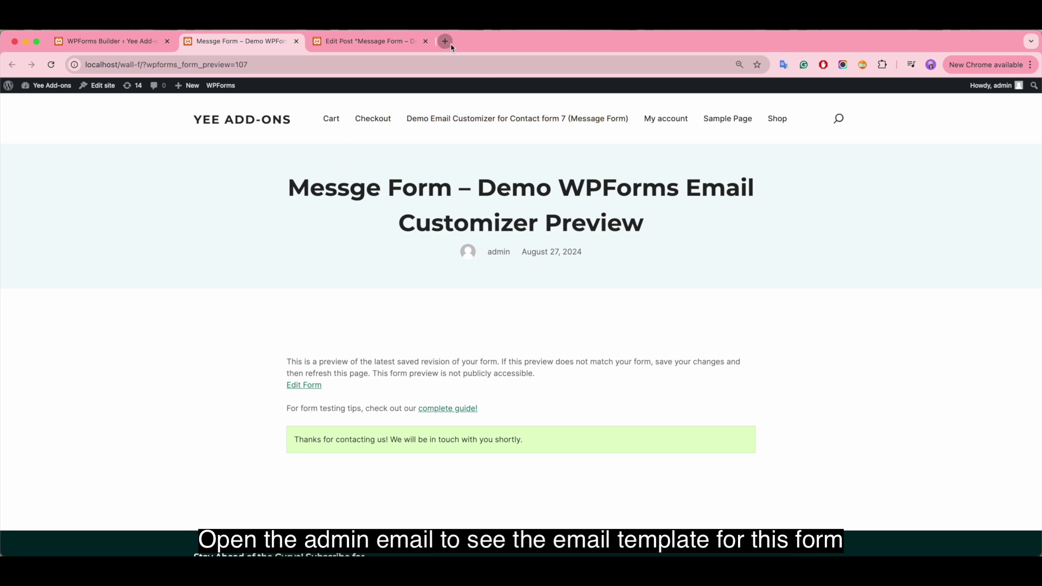
- View the newest styled Message Form submission email in the admin's Gmail inbox
click(445, 40)
click(912, 113)
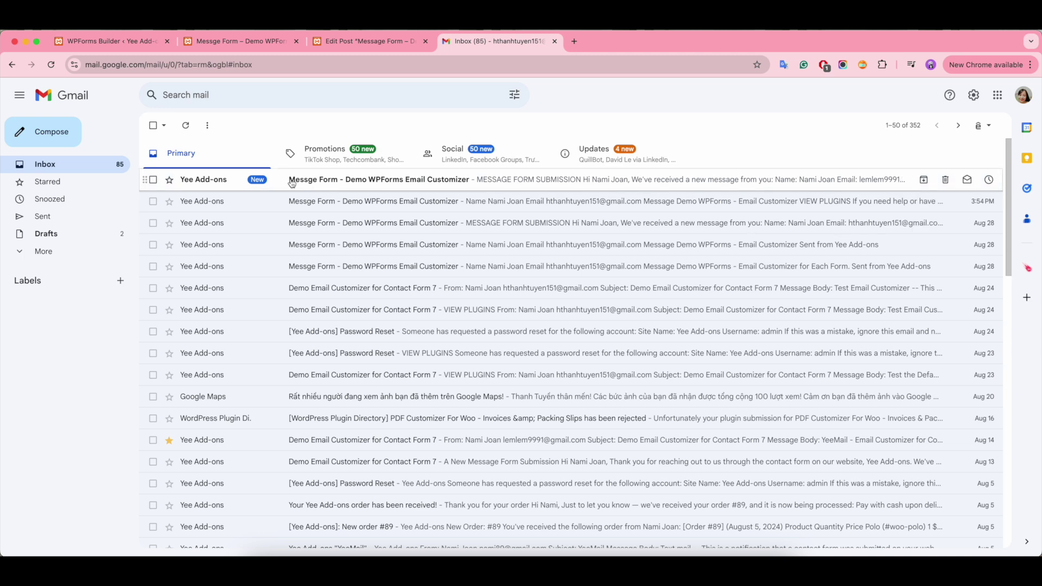
click(738, 185)
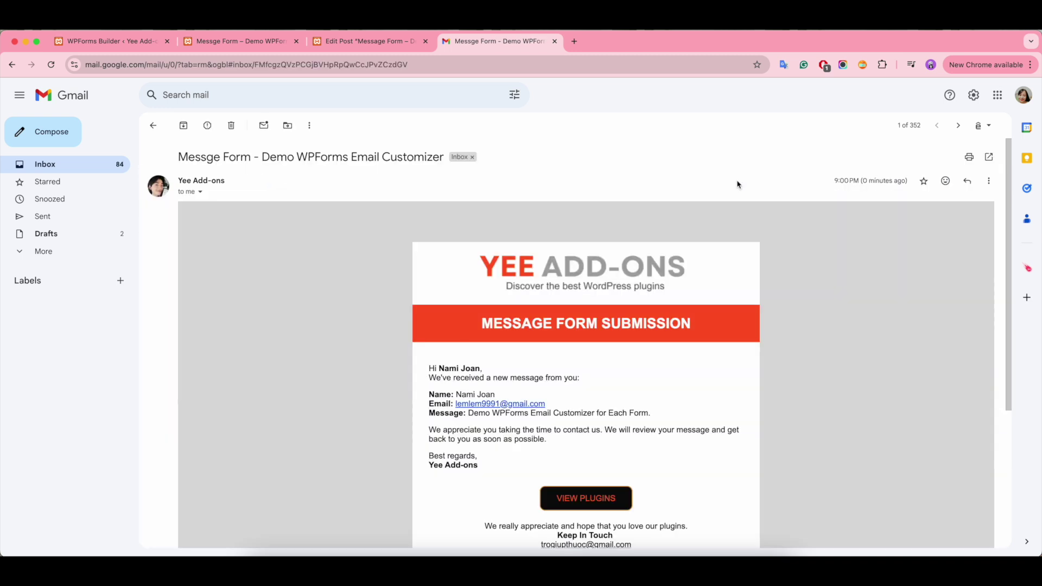
scroll(792, 272, down, 2)
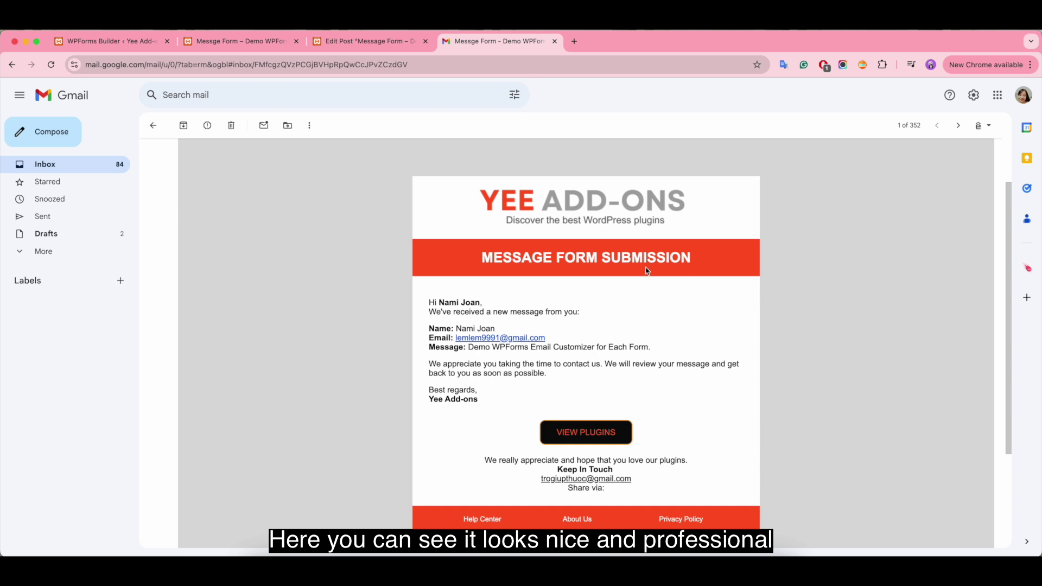
drag(438, 301, 547, 335)
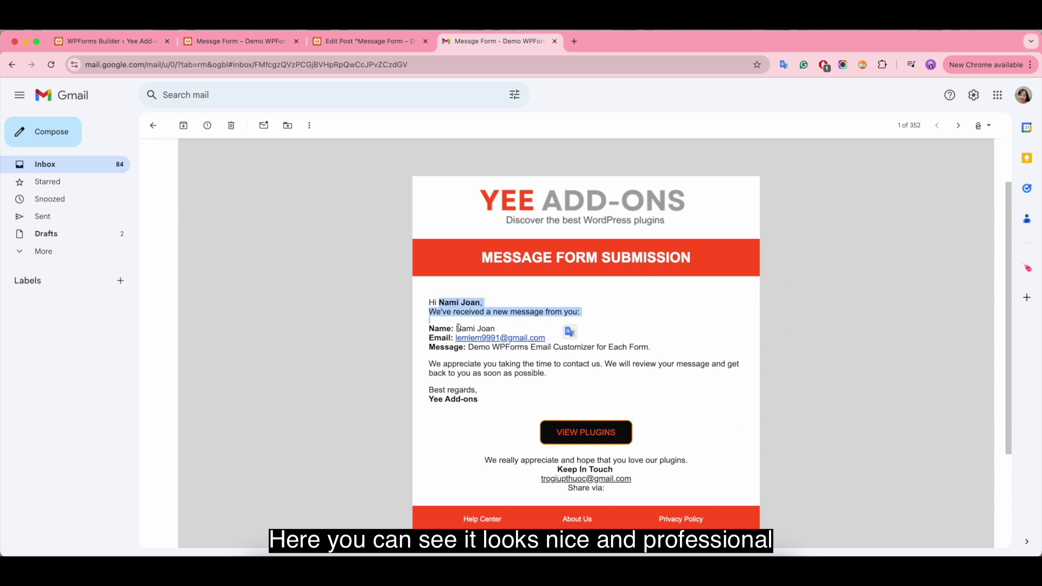
drag(458, 328, 693, 361)
click(693, 361)
scroll(632, 255, down, 1)
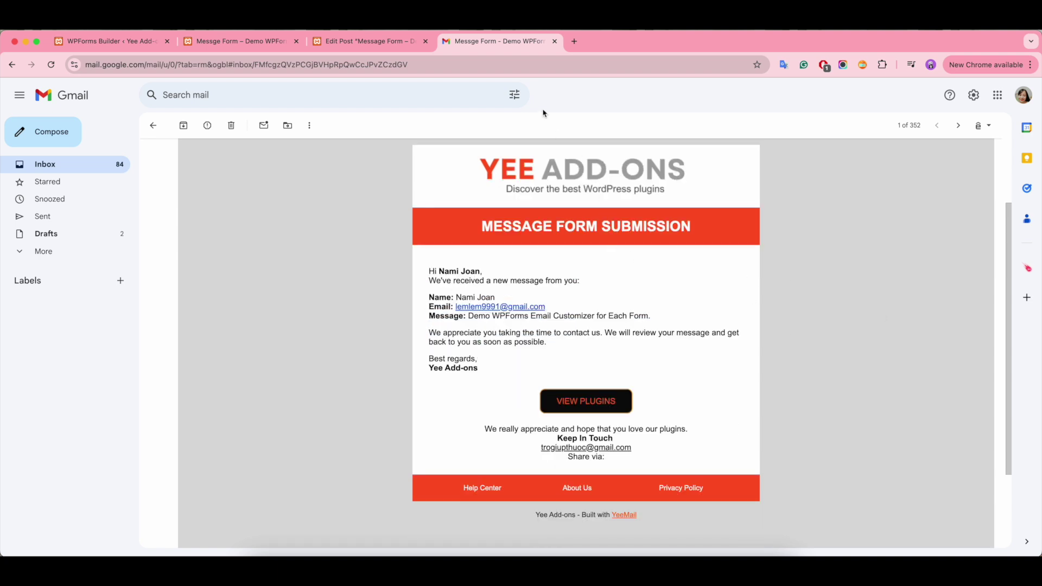
- Switch to the submitter's Gmail account and view the same submission email there
click(1023, 95)
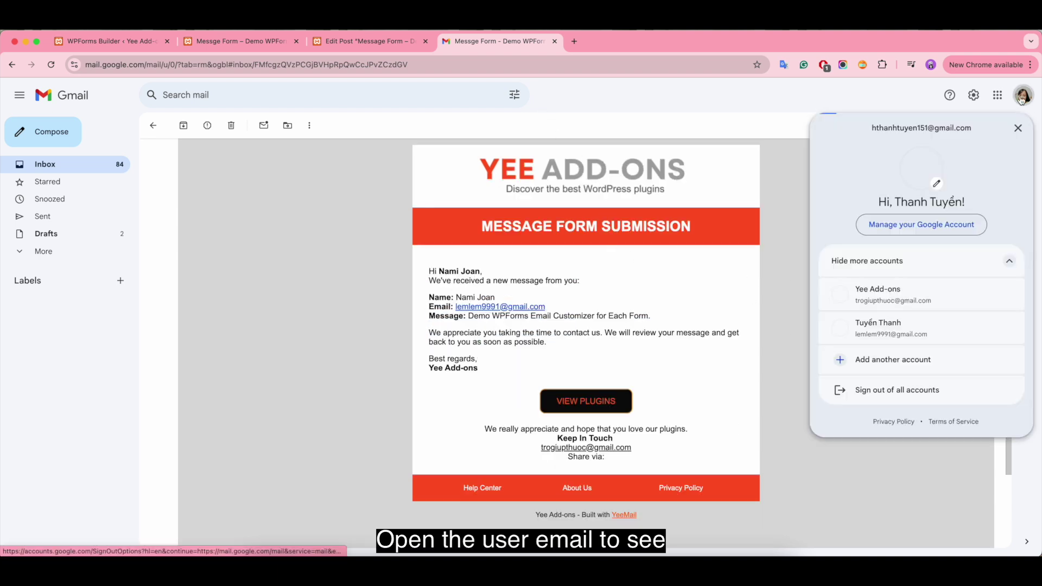
click(888, 326)
mouse_move(615, 180)
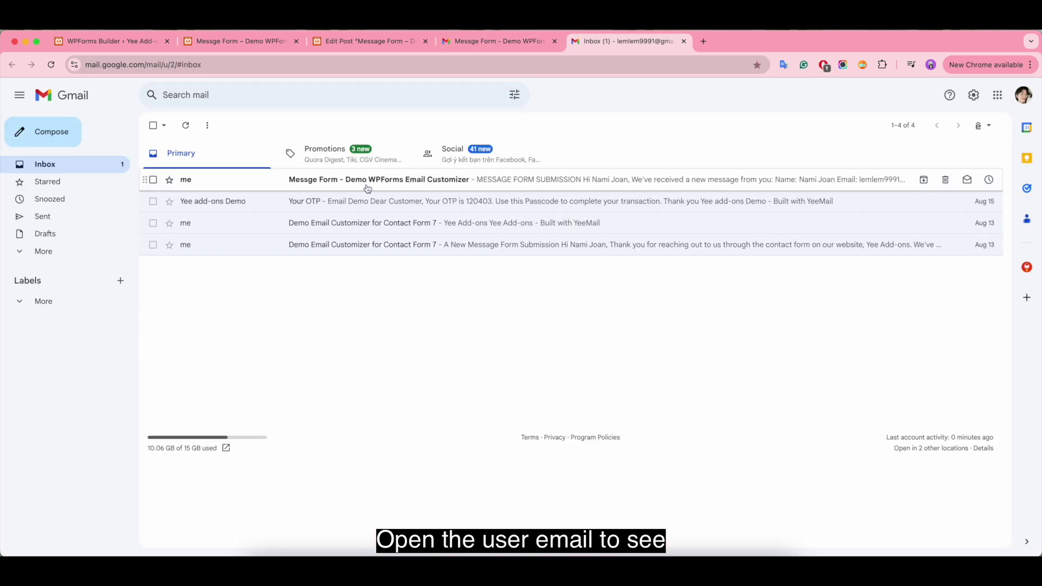
click(615, 185)
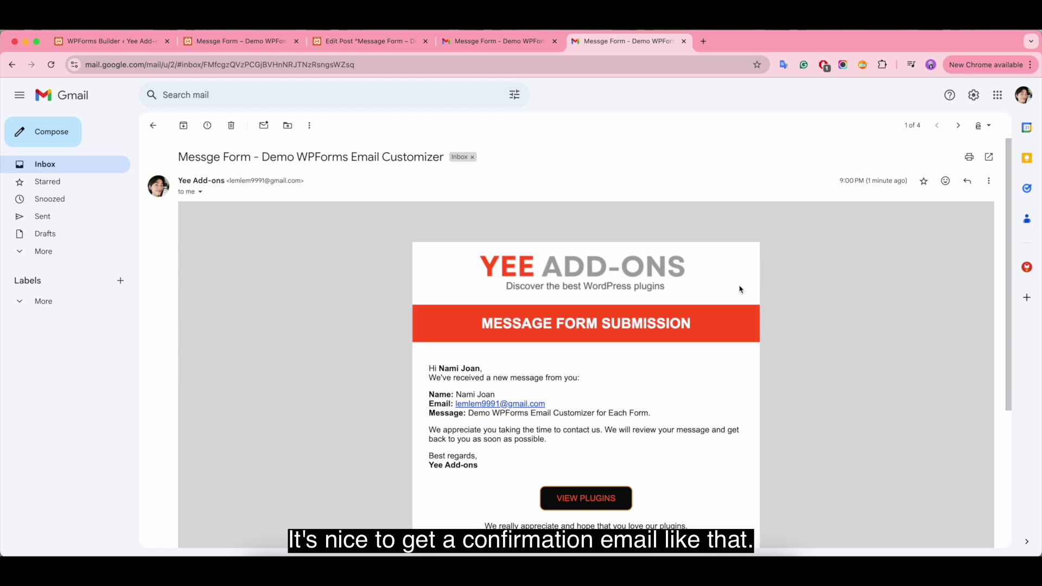
scroll(739, 289, down, 2)
scroll(741, 292, down, 1)
scroll(742, 297, down, 3)
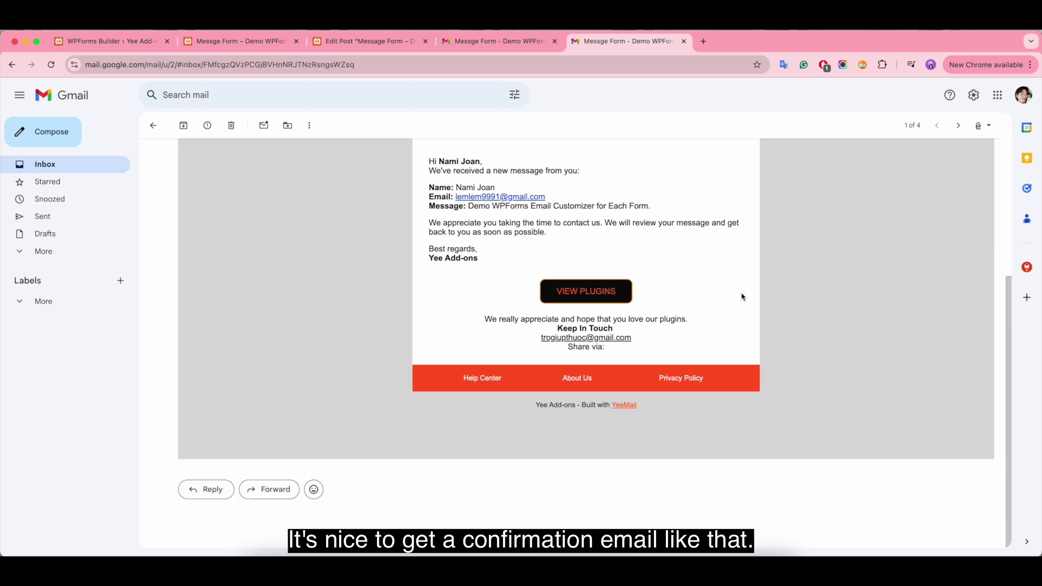
scroll(776, 351, up, 3)
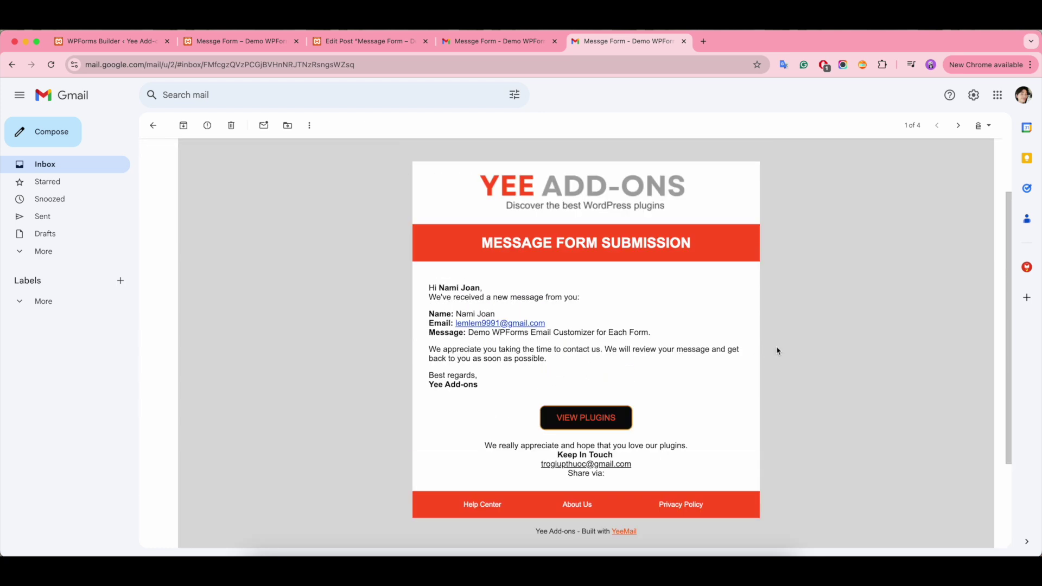
scroll(777, 351, up, 2)
scroll(777, 350, down, 2)
scroll(777, 351, down, 2)
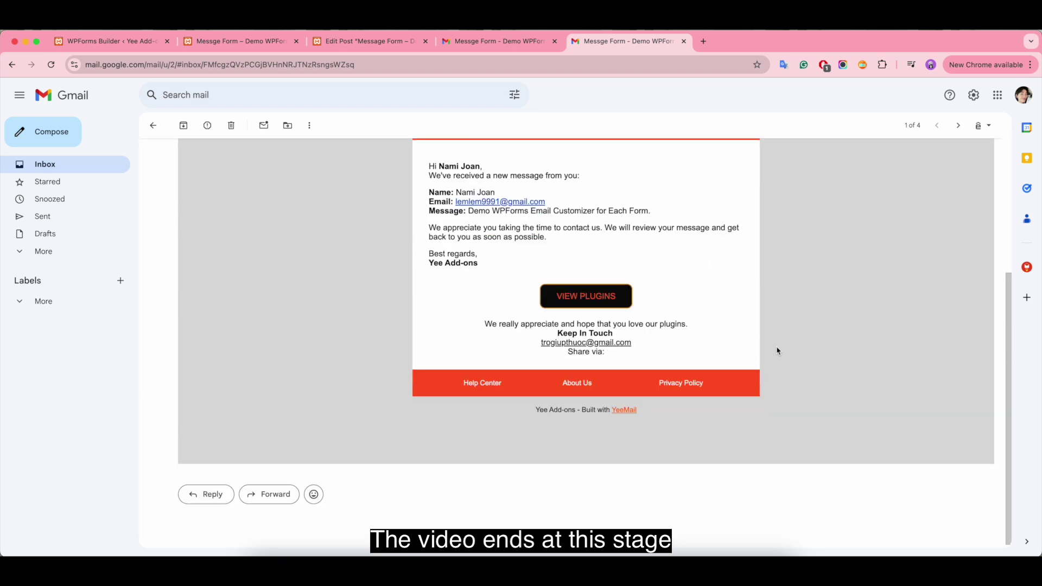
scroll(777, 352, up, 3)
scroll(776, 351, up, 2)
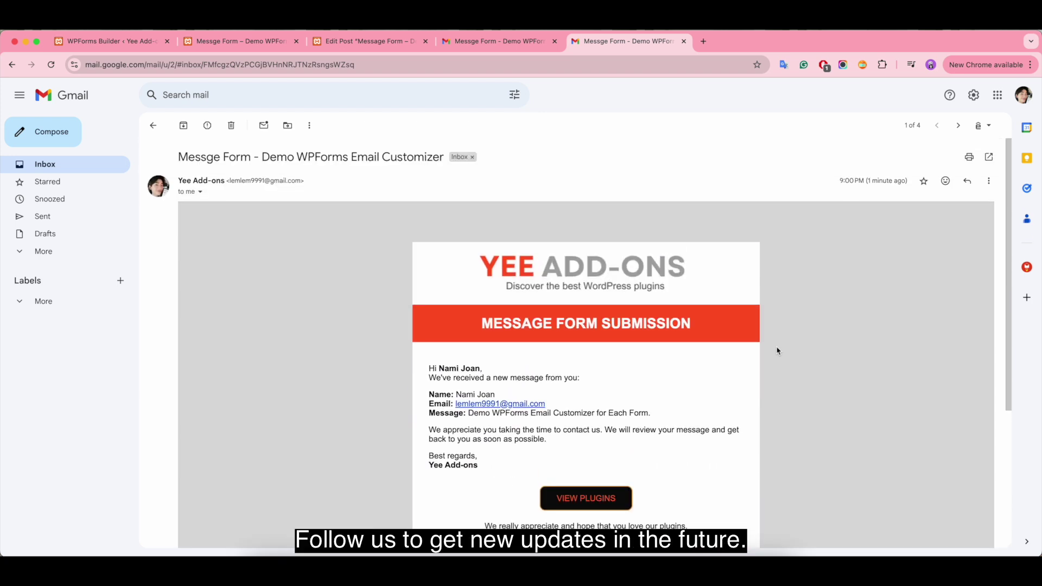